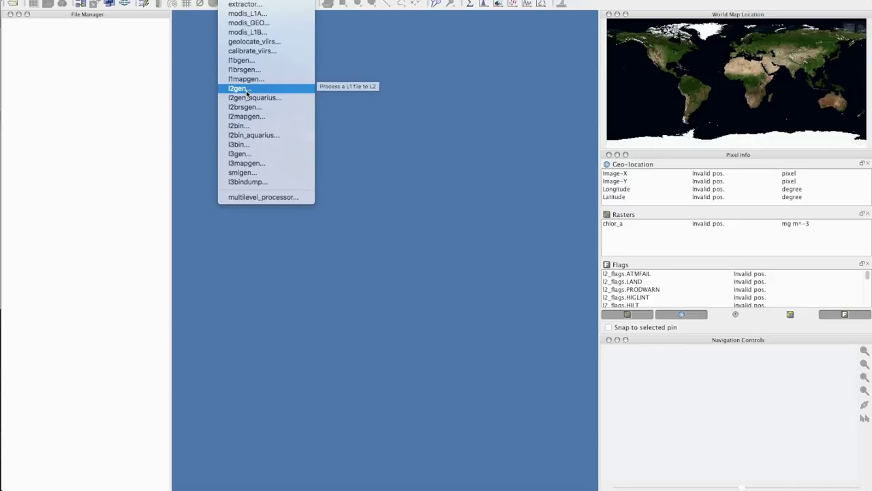
- Dismiss the processing software installer and open the l2gen processor for Level 1 to Level 2 processing
left_click(240, 88)
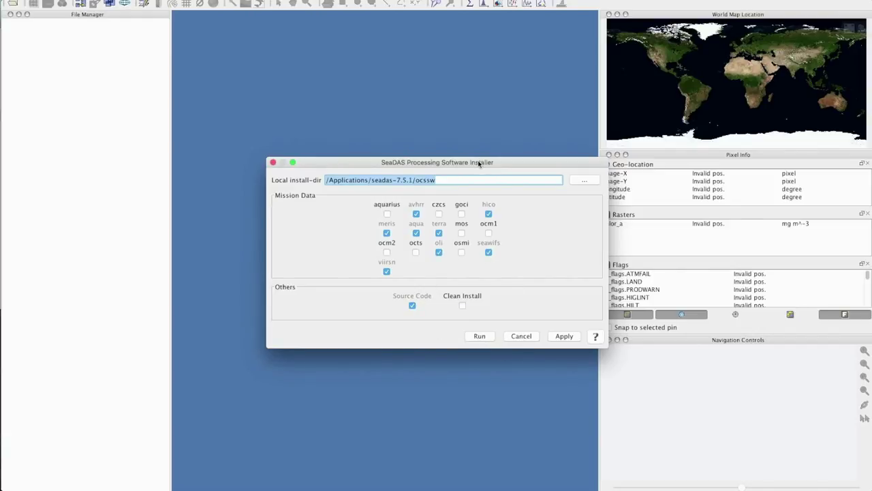
left_click(272, 163)
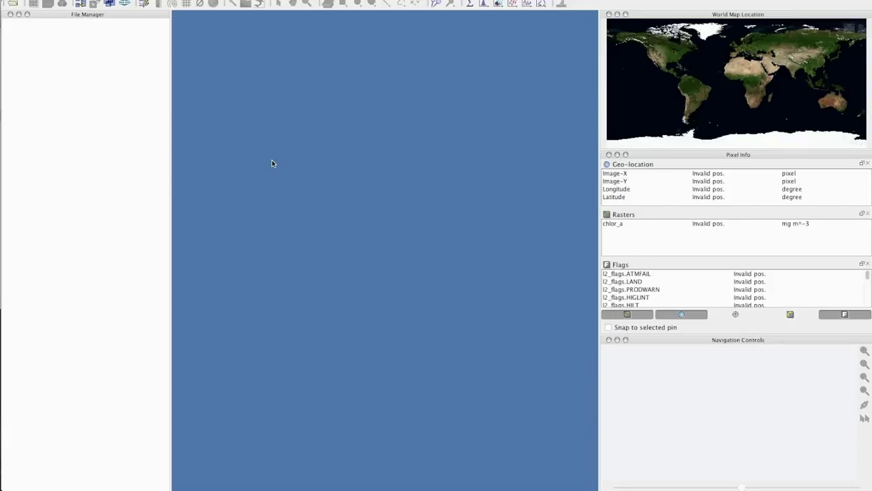
left_click(235, 0)
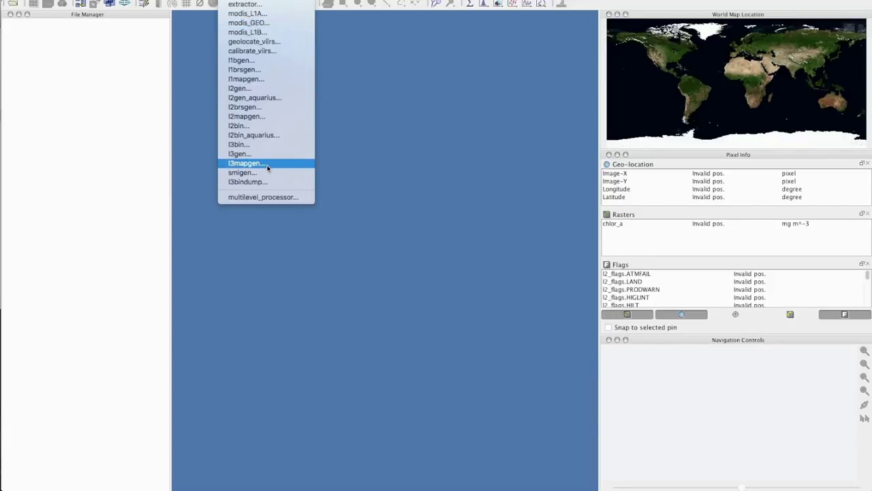
left_click(254, 89)
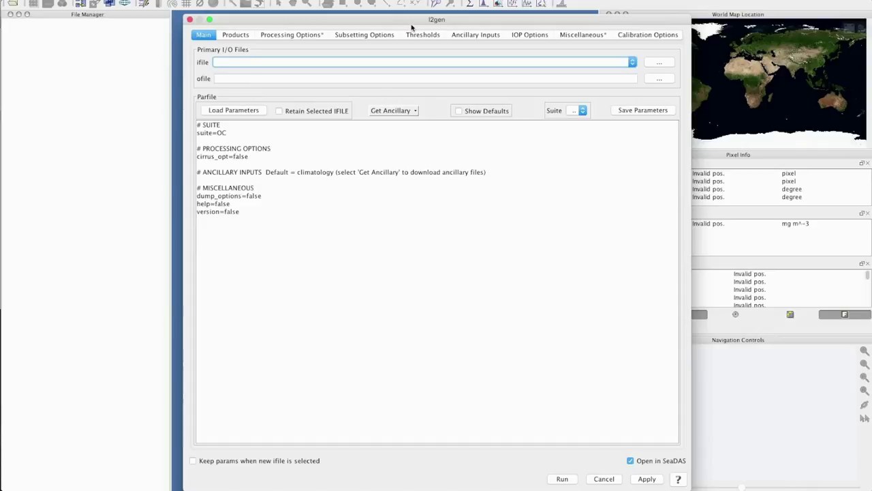
left_click_drag(438, 23, 428, 21)
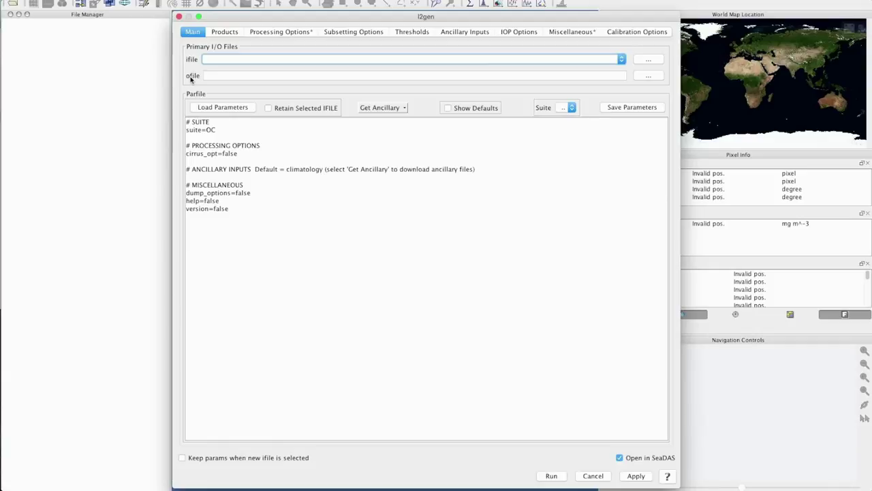
- Look through l2gen's settings for products, processing, subsetting, thresholds, ancillary inputs, IOP, miscellaneous and calibration options
left_click(229, 32)
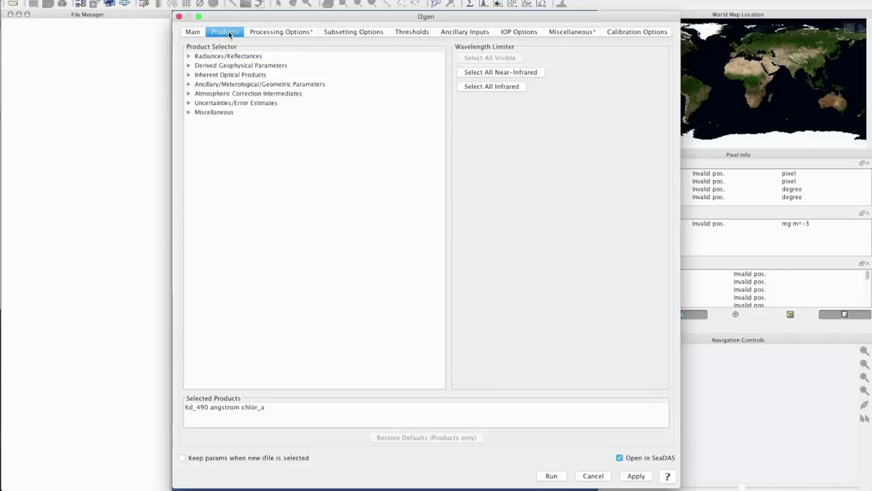
left_click(278, 32)
left_click(359, 33)
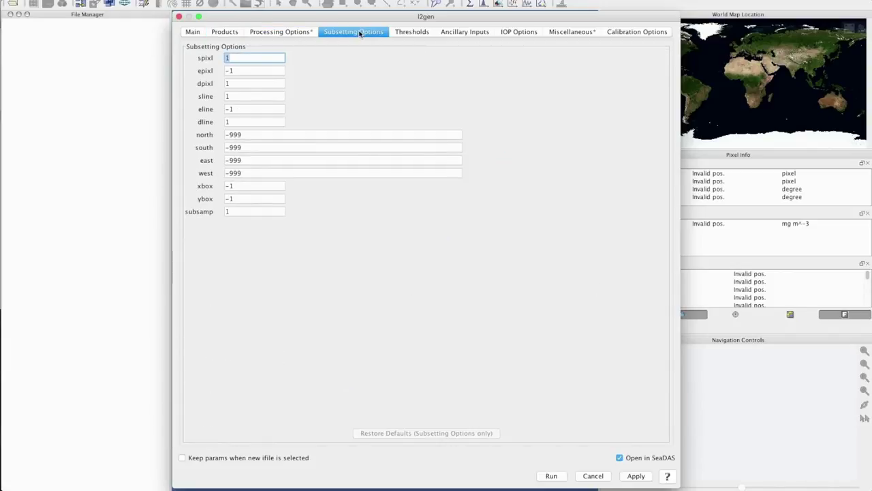
left_click(404, 34)
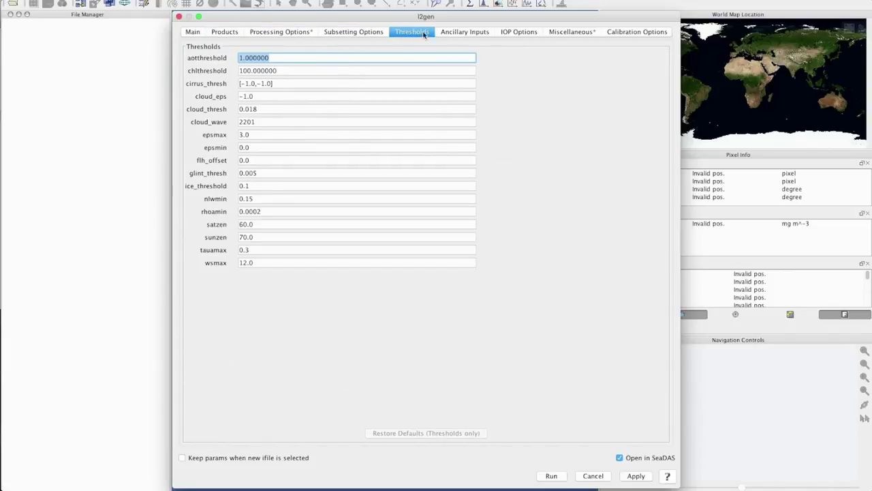
left_click(476, 33)
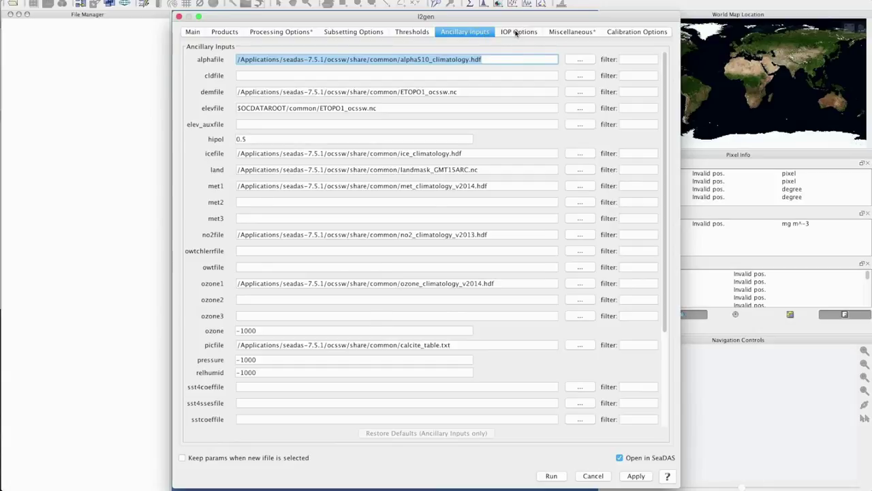
left_click(518, 33)
left_click(567, 33)
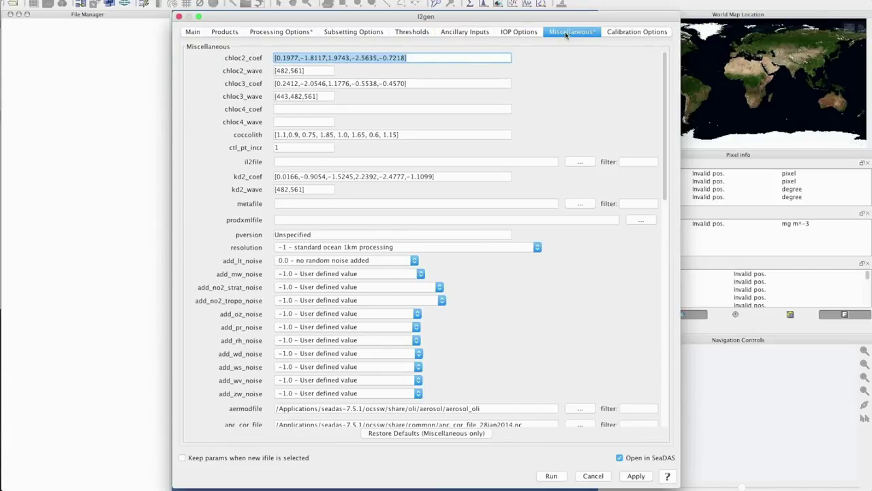
left_click(647, 34)
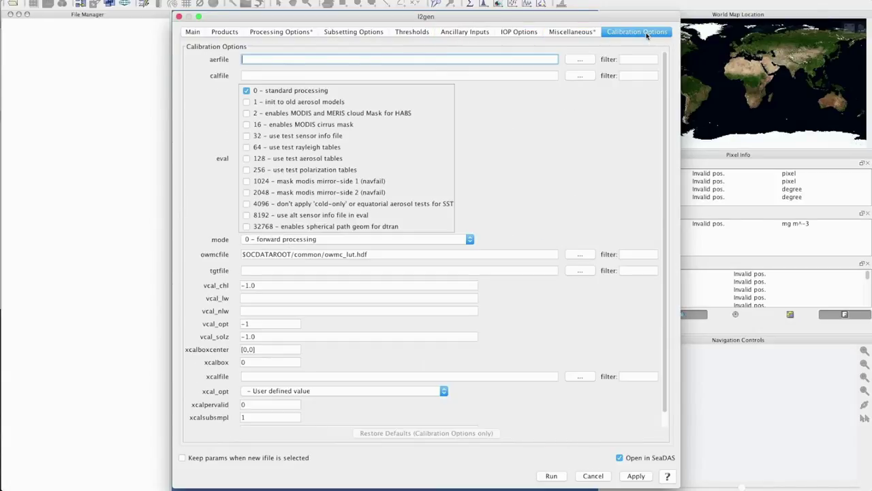
left_click(227, 33)
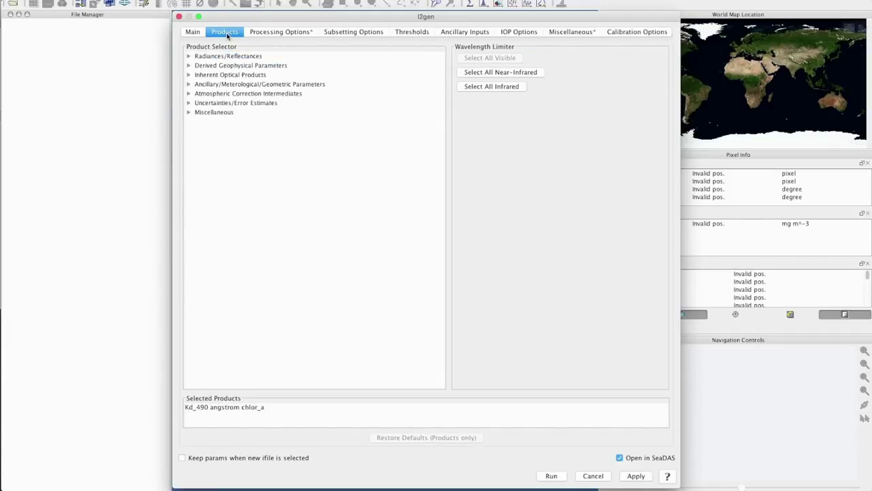
- Load the Landsat metadata file LC08_L1TP_020050_20150820_20170225_01_T1_MTL.txt as the l2gen input file
left_click(193, 32)
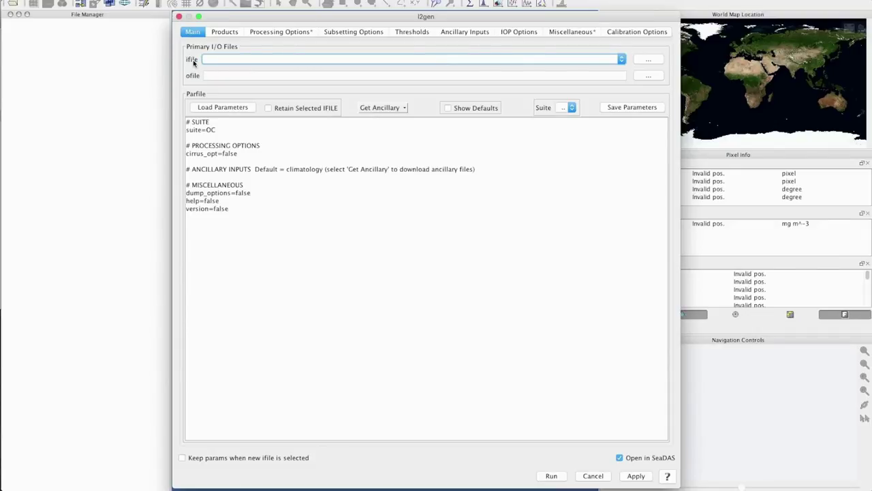
left_click(651, 60)
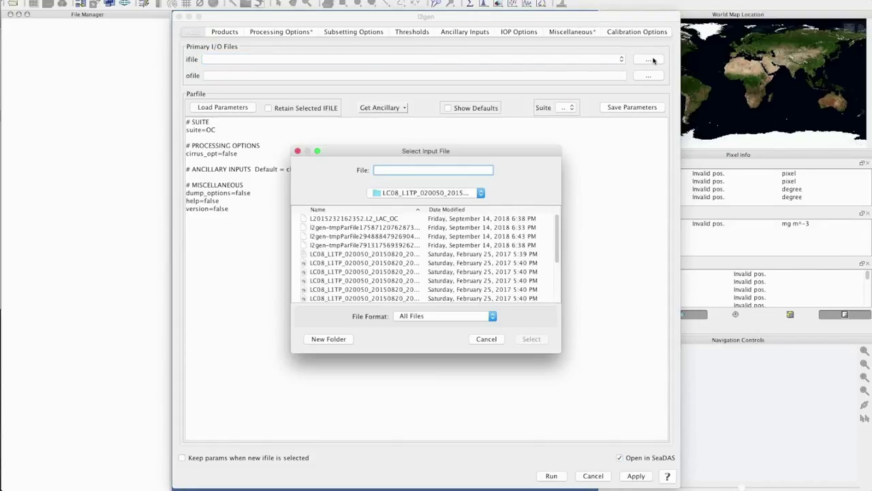
left_click_drag(423, 209, 459, 209)
left_click_drag(557, 244, 562, 292)
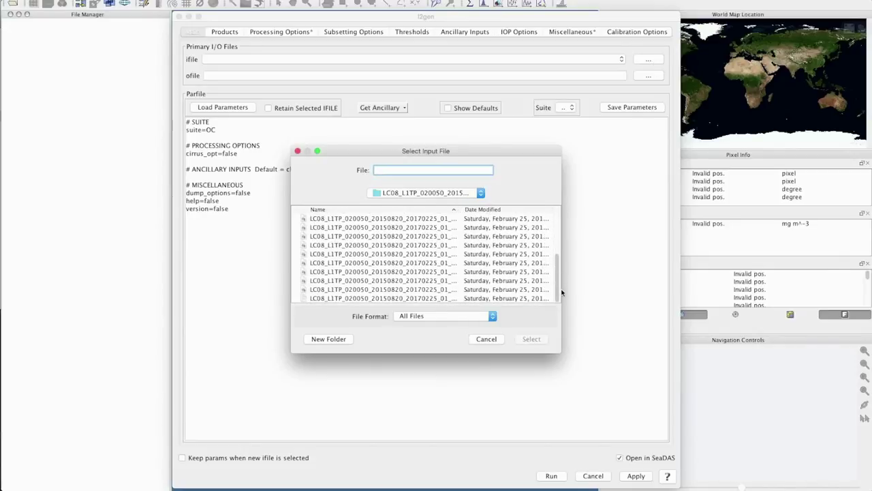
left_click_drag(458, 209, 494, 209)
left_click(483, 209)
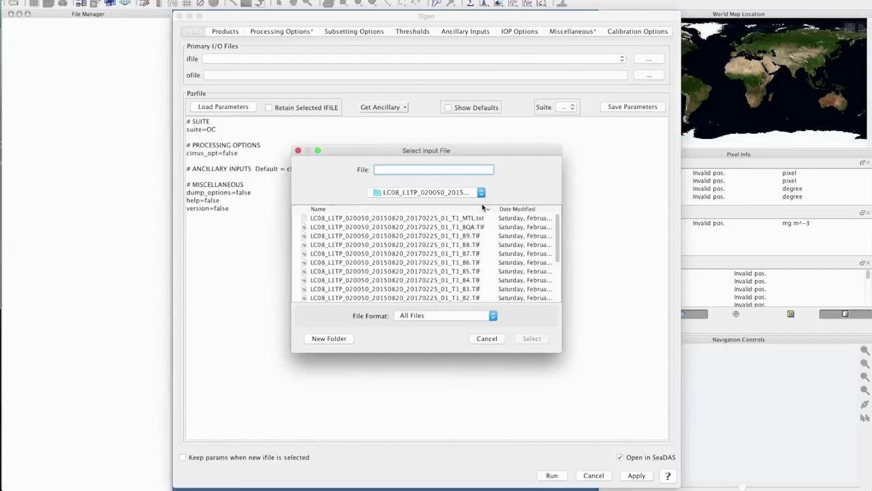
left_click(474, 218)
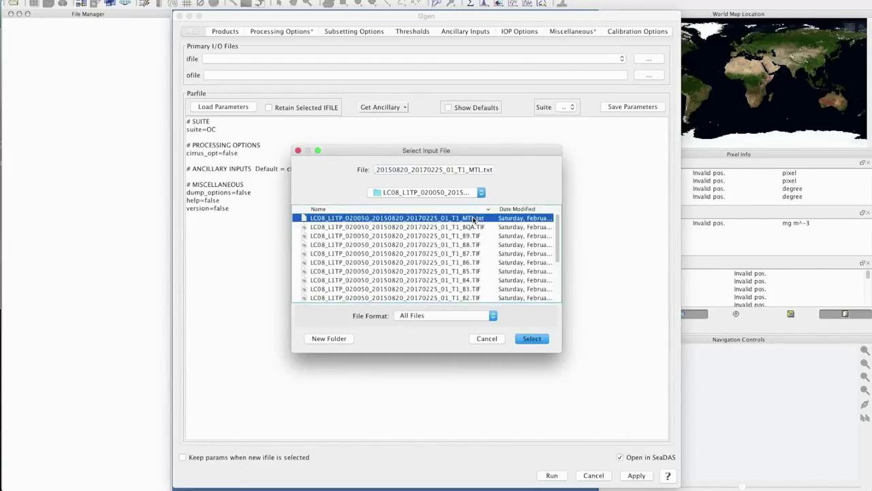
left_click(531, 339)
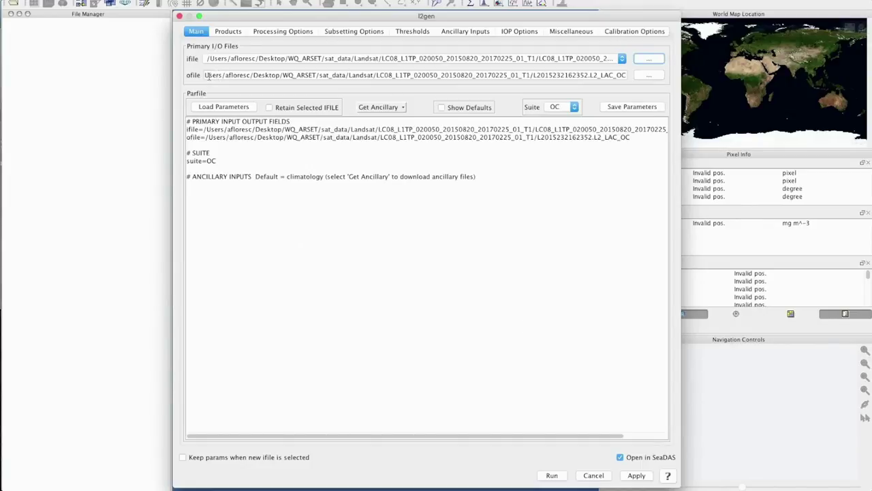
- Review the output file path, the generated parameter text and the ancillary data choices for l2gen
left_click_drag(510, 75, 643, 77)
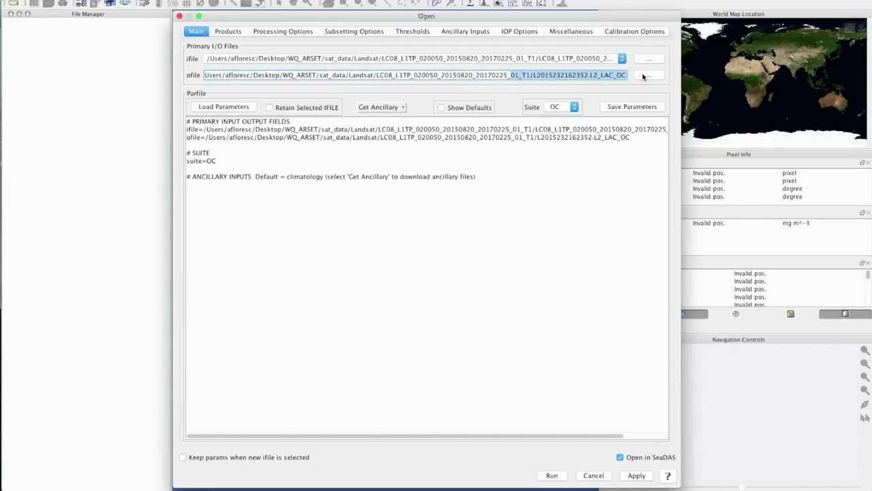
left_click(409, 75)
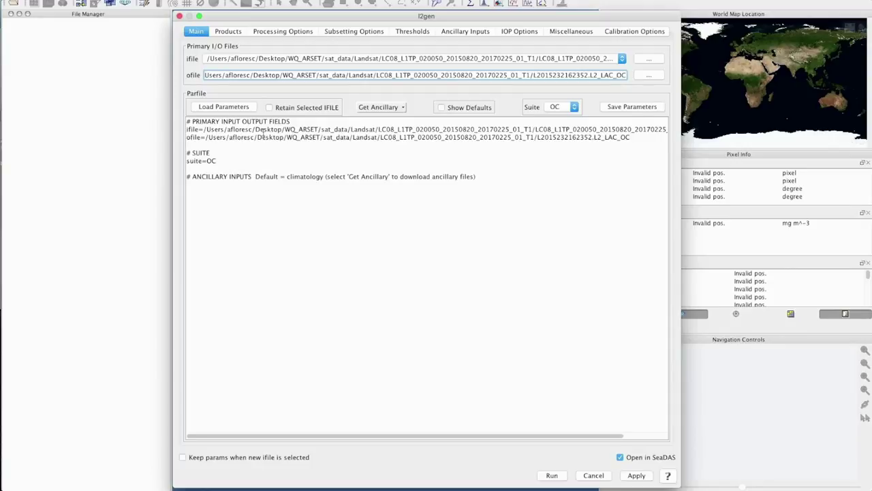
left_click_drag(187, 123, 522, 173)
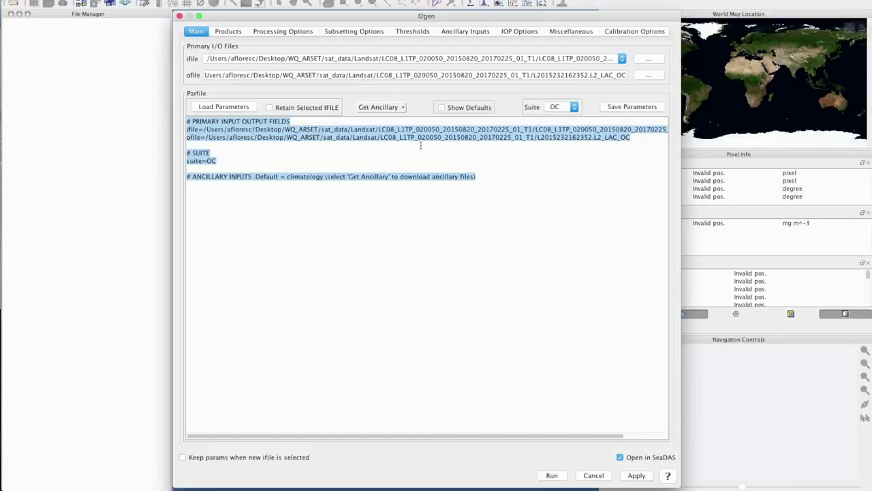
left_click(521, 144)
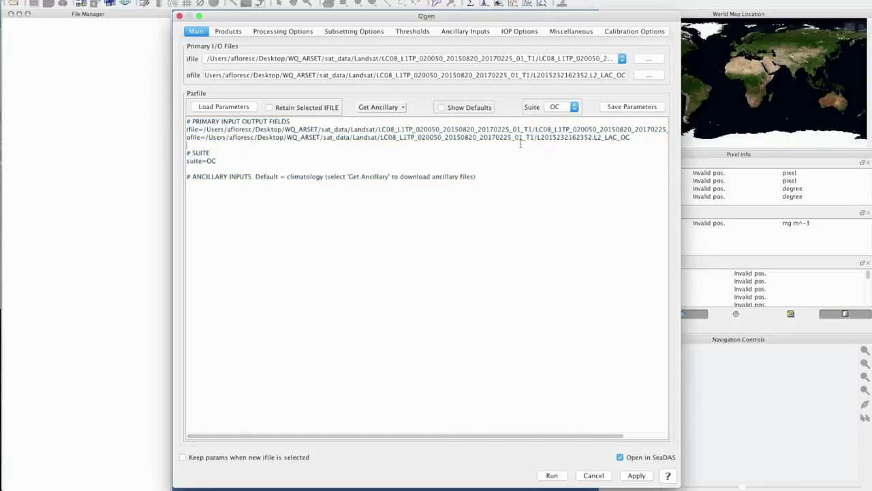
left_click(386, 109)
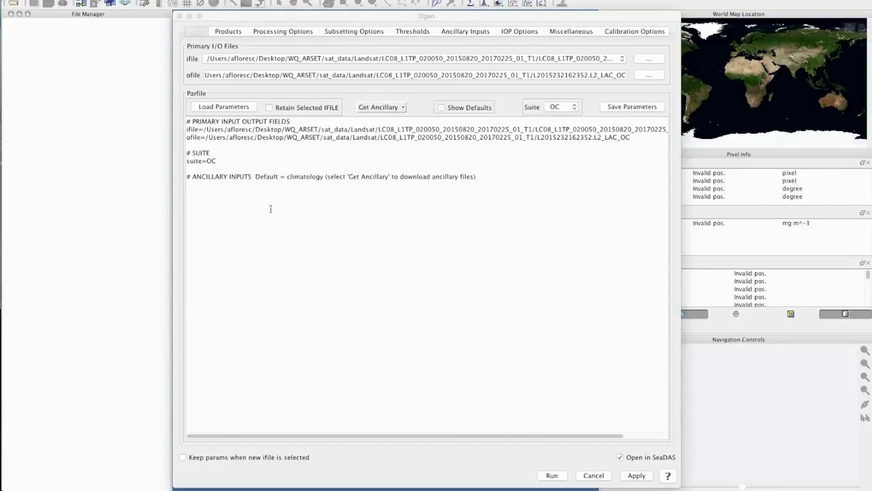
left_click(306, 21)
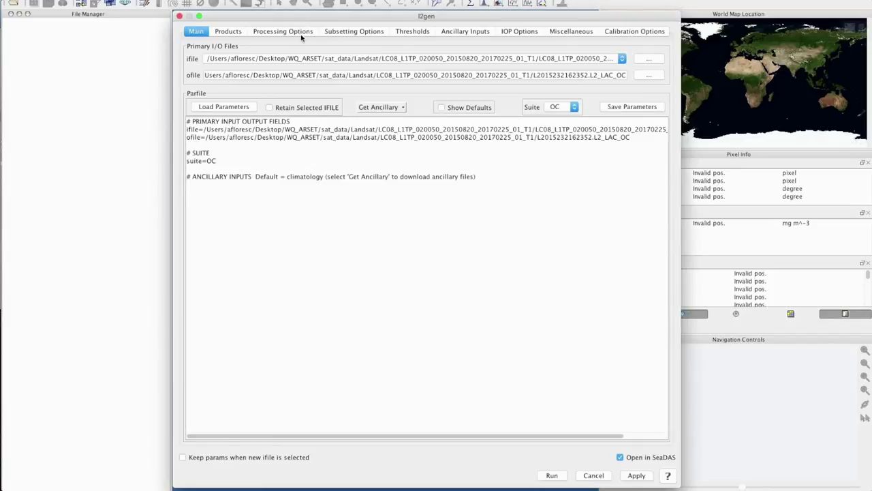
- Examine the Radiances/Reflectances products, including the wavelength bands offered under Rrs and Lw
left_click(230, 34)
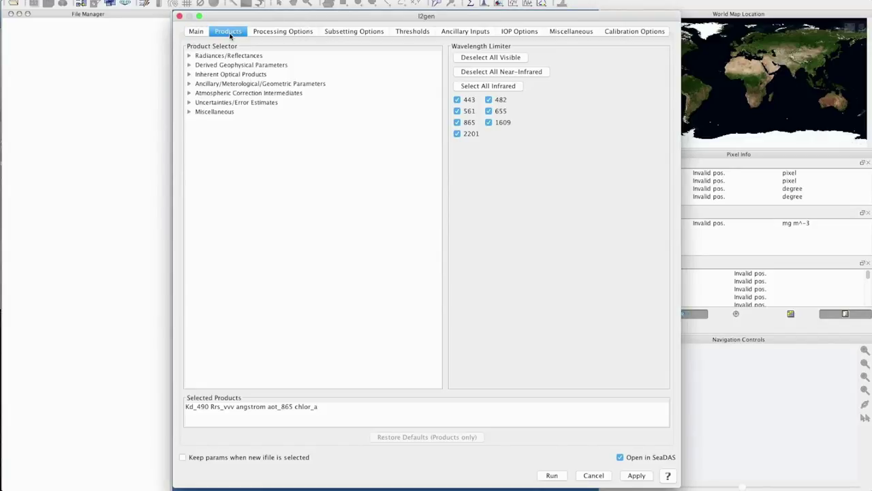
left_click(189, 56)
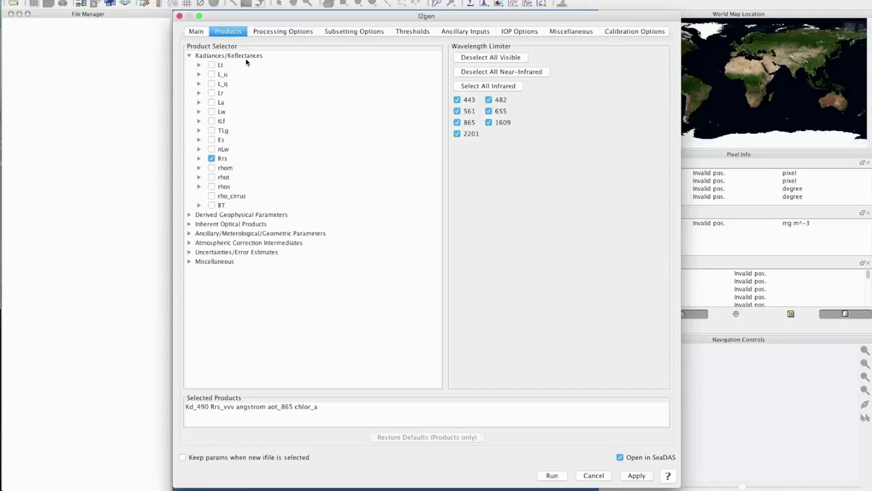
left_click(199, 159)
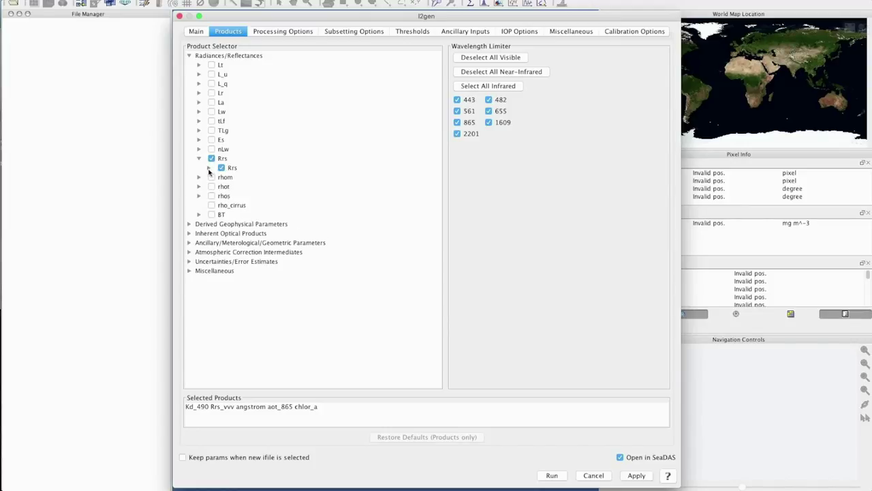
left_click(208, 168)
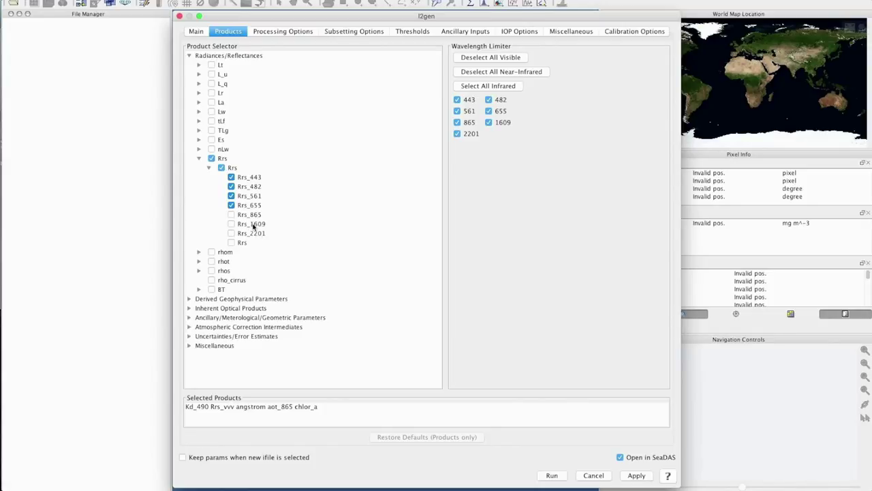
left_click(199, 159)
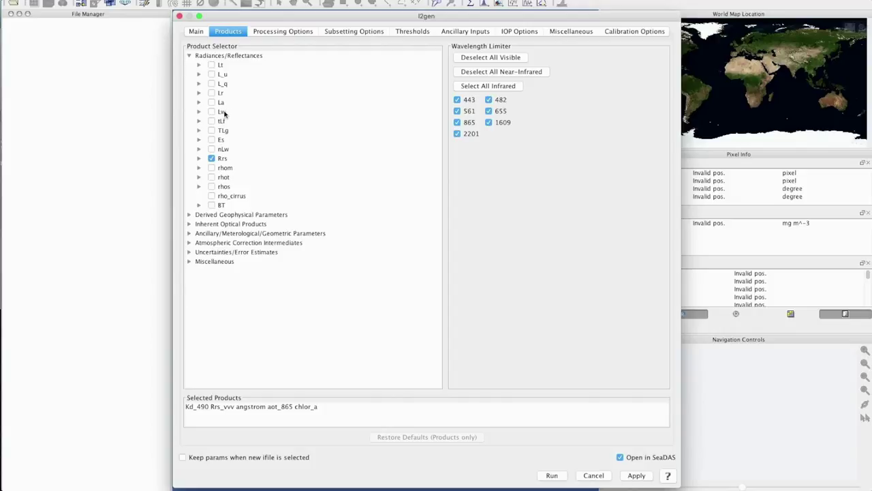
left_click(198, 112)
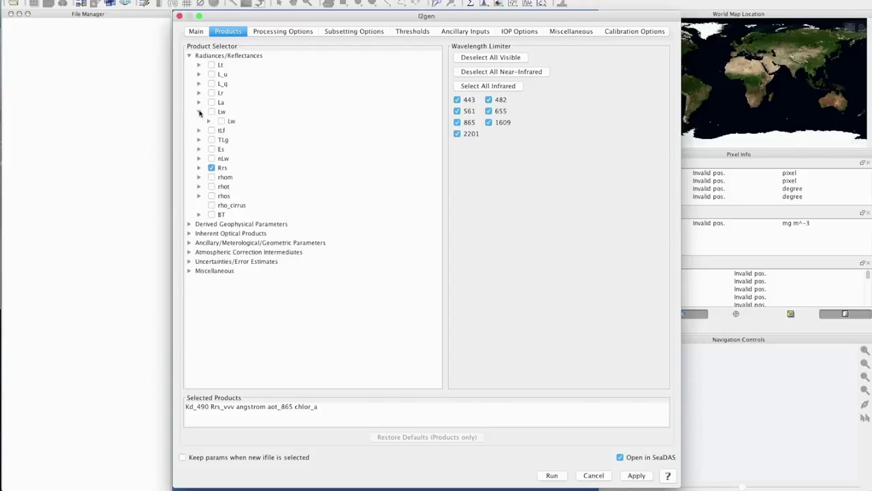
left_click(209, 122)
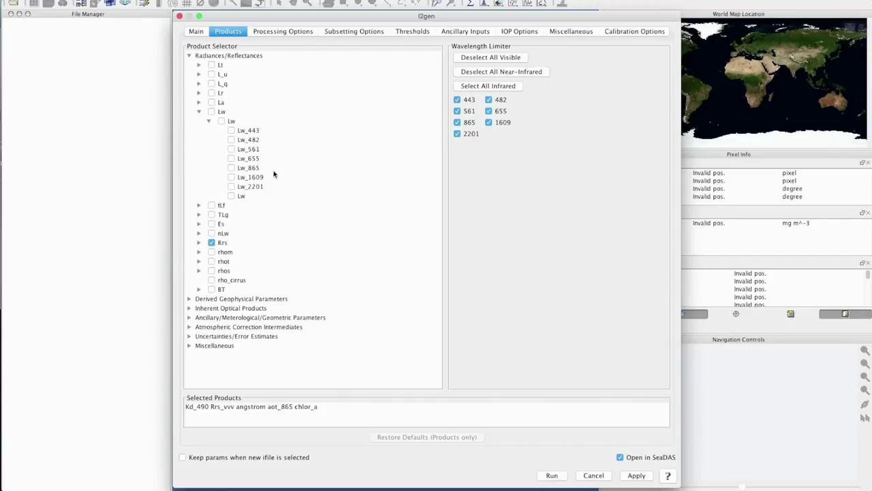
left_click(199, 112)
- Look through the Derived Geophysical Parameters products, including the options under sst, and collapse the expanded product categories
left_click(189, 216)
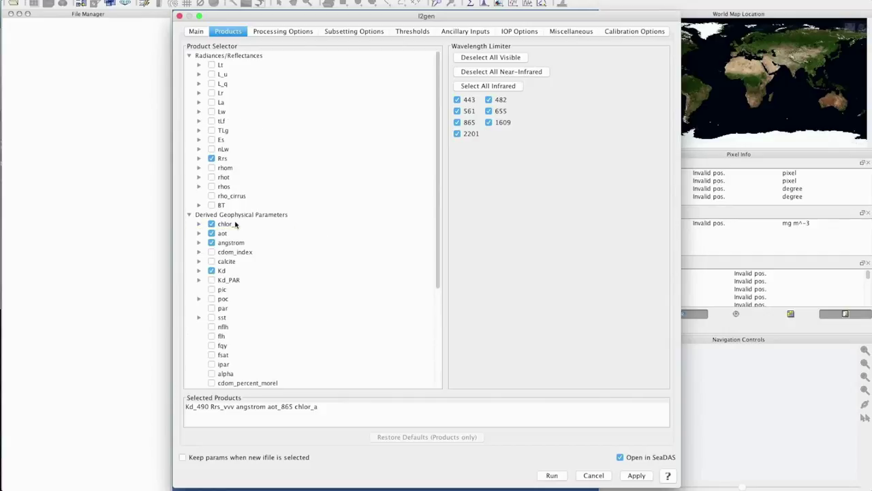
left_click_drag(436, 221, 440, 253)
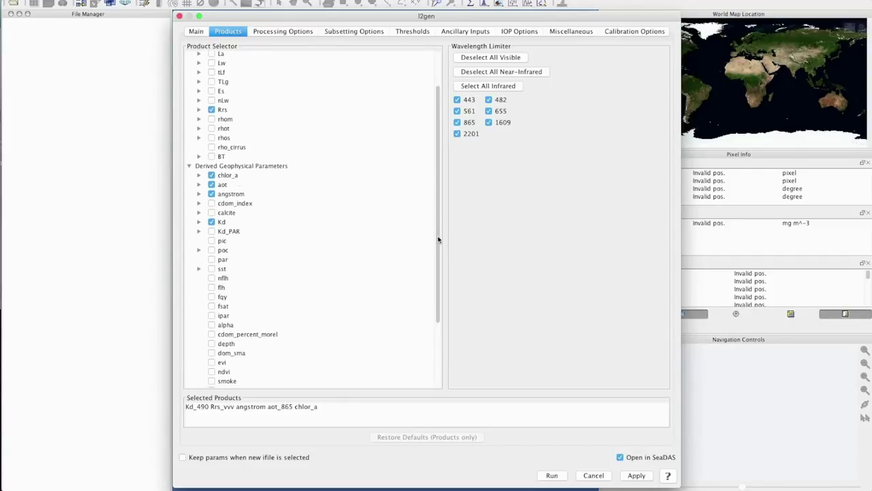
left_click_drag(438, 238, 450, 294)
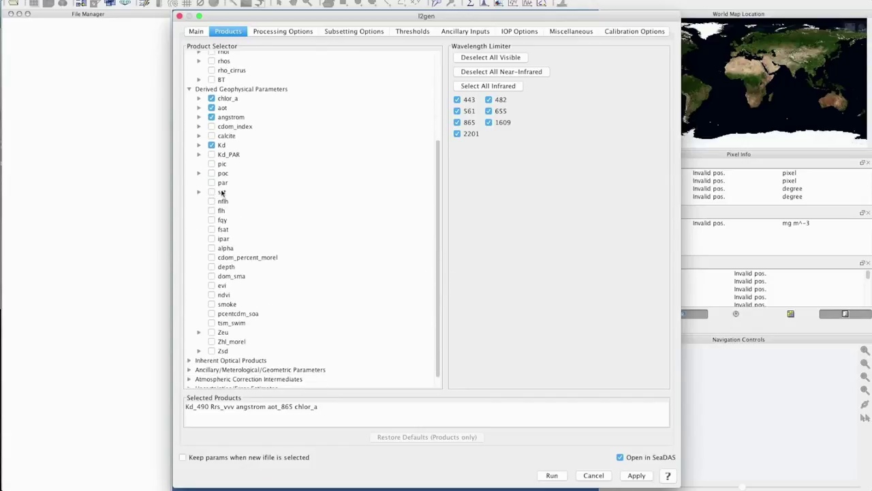
left_click(199, 193)
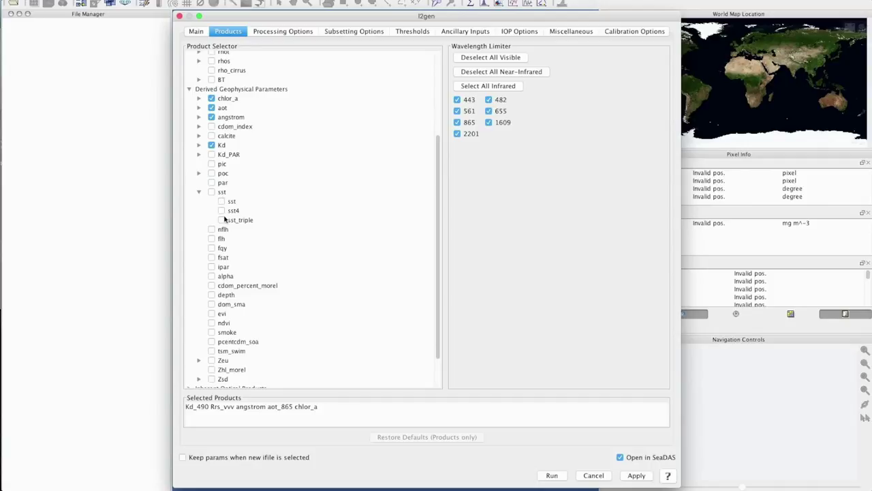
left_click(199, 193)
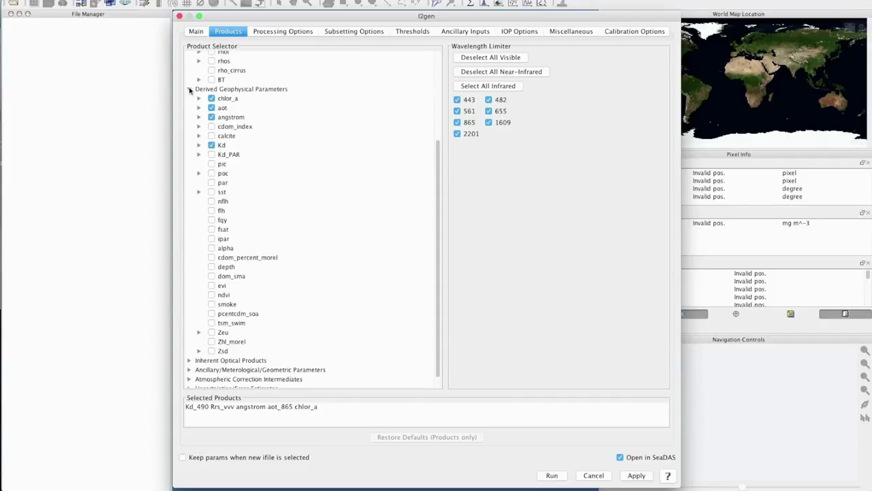
left_click(438, 107)
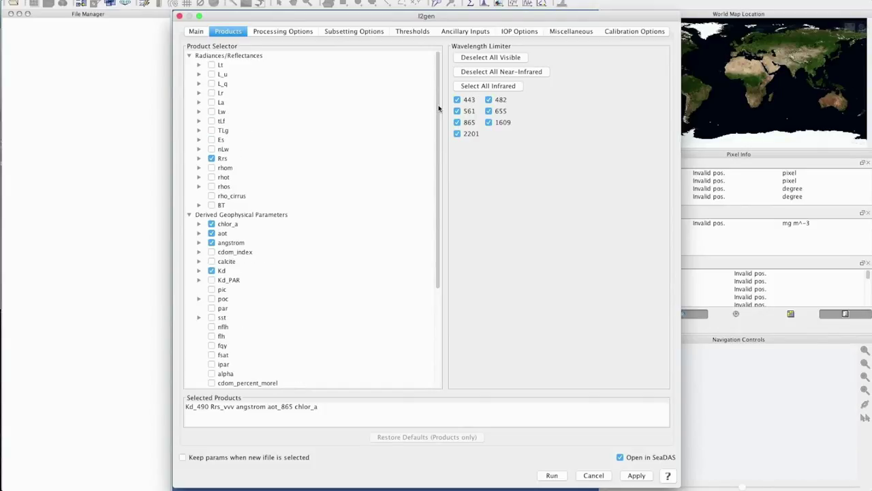
left_click(190, 56)
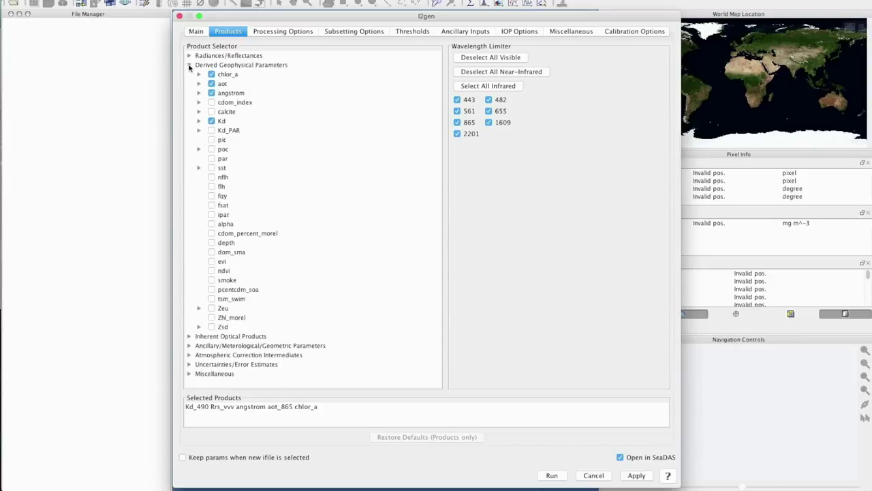
left_click(189, 65)
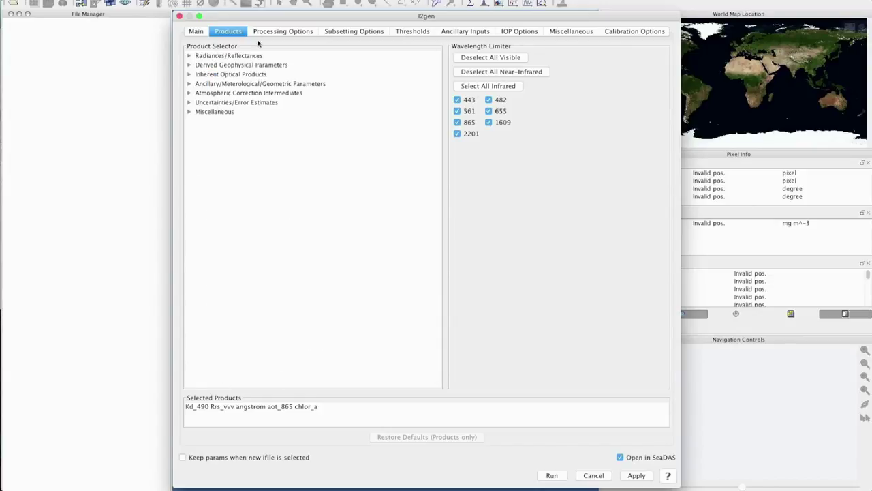
- Set l2gen's aerosol processing option aer_opt to -99 - No aerosol subtraction
left_click(278, 31)
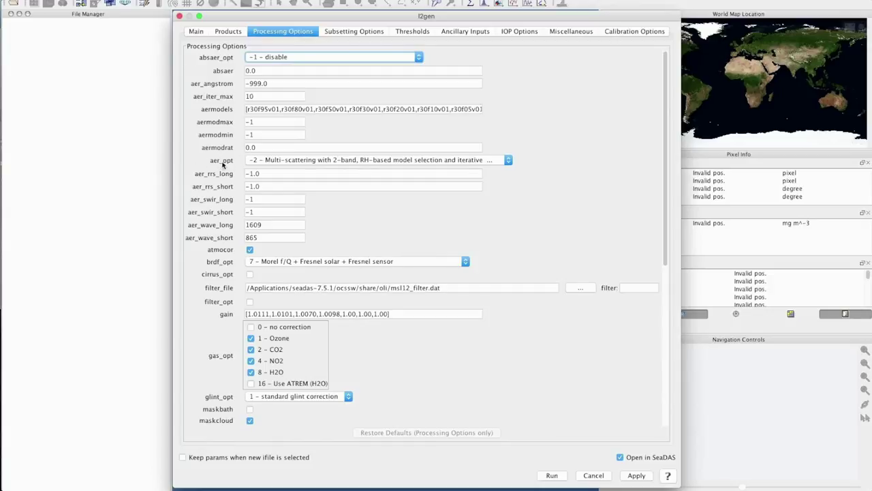
mouse_move(224, 163)
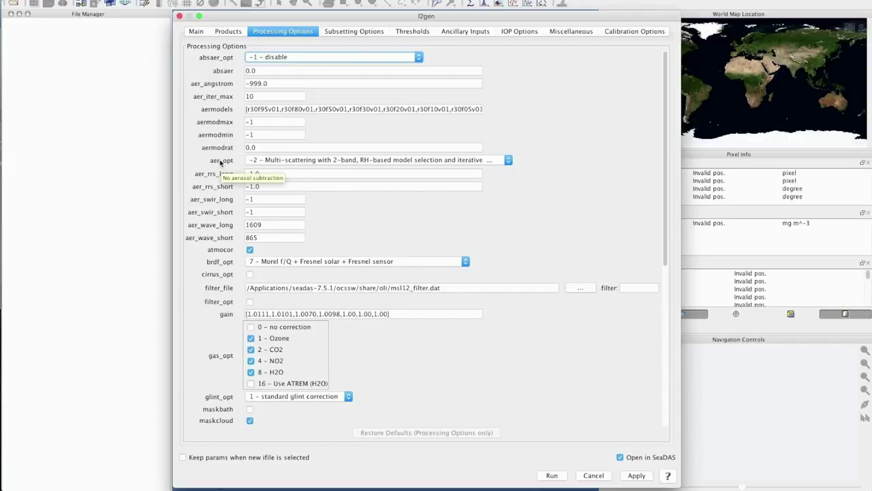
left_click(508, 160)
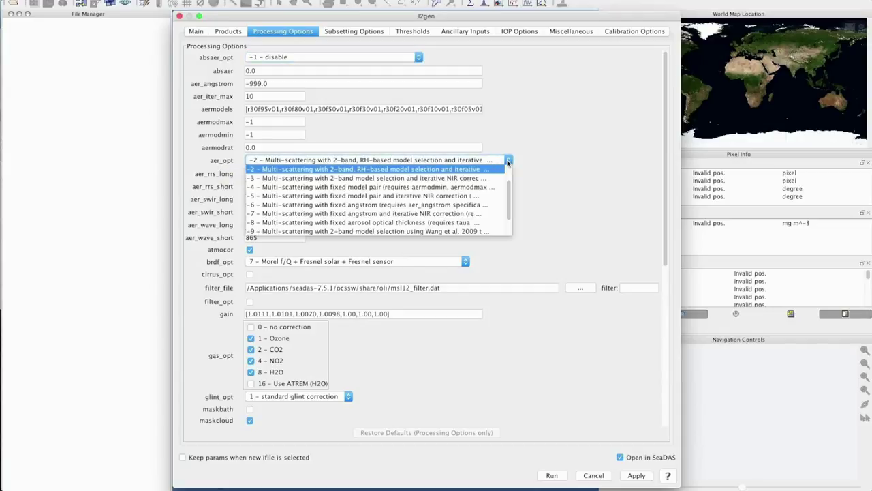
left_click_drag(508, 197, 507, 174)
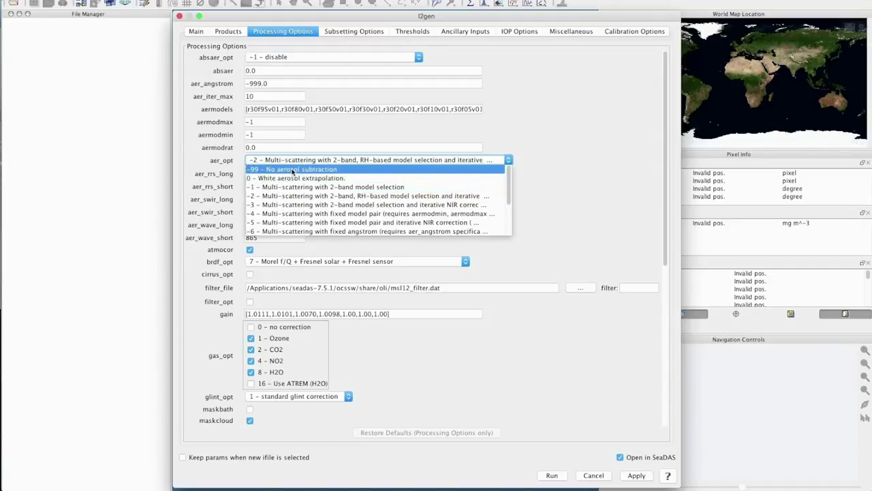
left_click(293, 170)
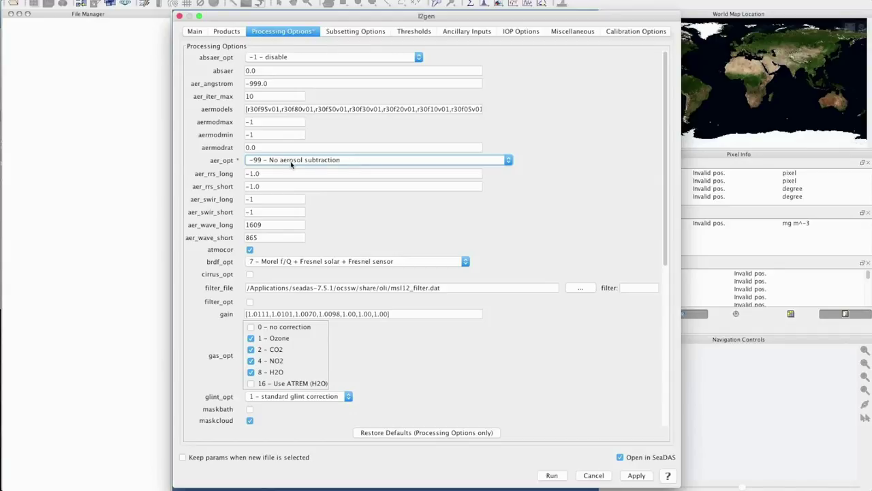
left_click(273, 224)
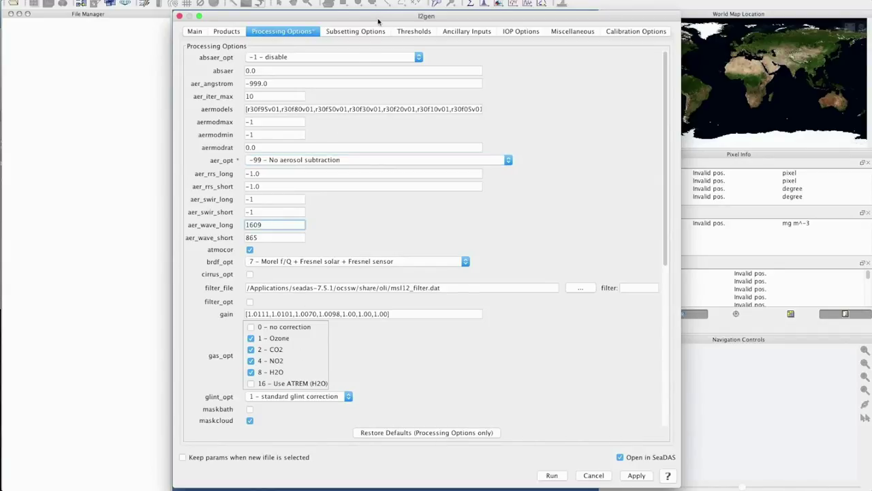
left_click(323, 173)
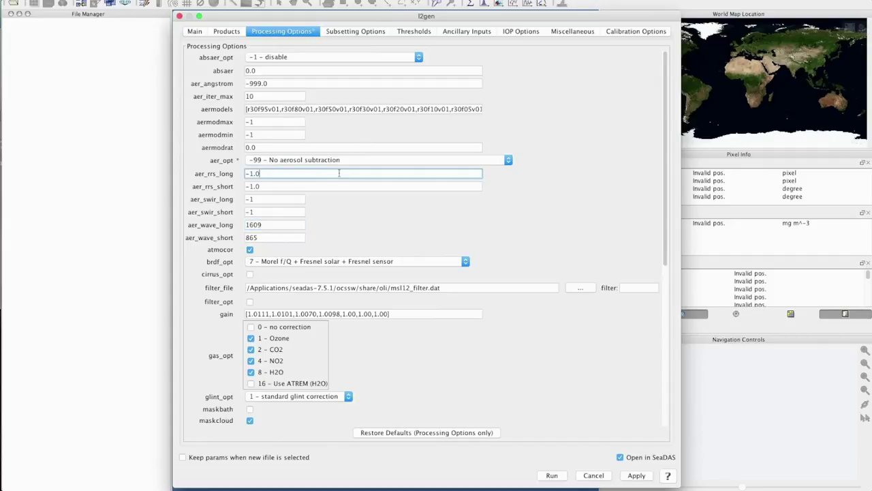
- Review l2gen's subsetting options, thresholds, ancillary inputs, IOP options and miscellaneous settings such as chloc2_coef
left_click(355, 32)
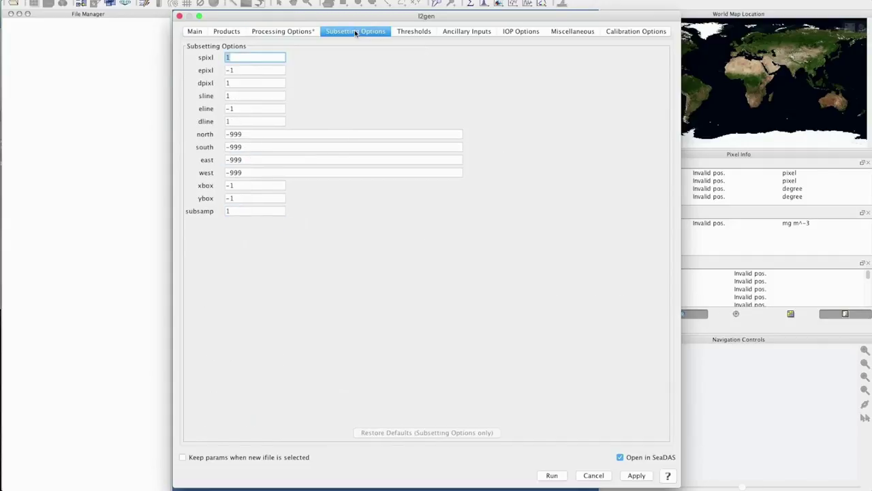
left_click(412, 32)
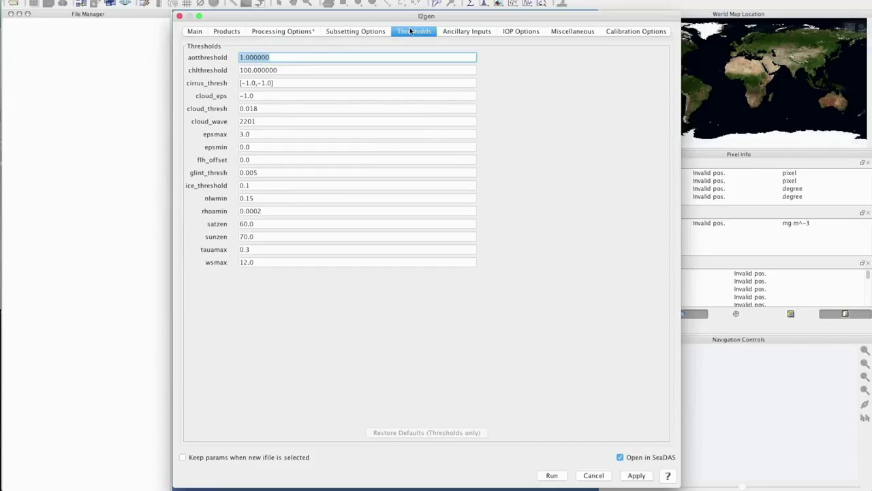
left_click(479, 31)
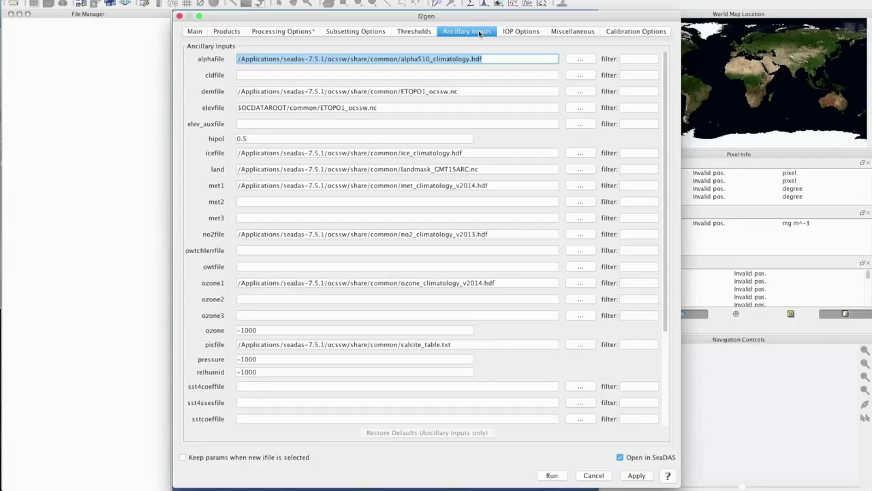
left_click(528, 31)
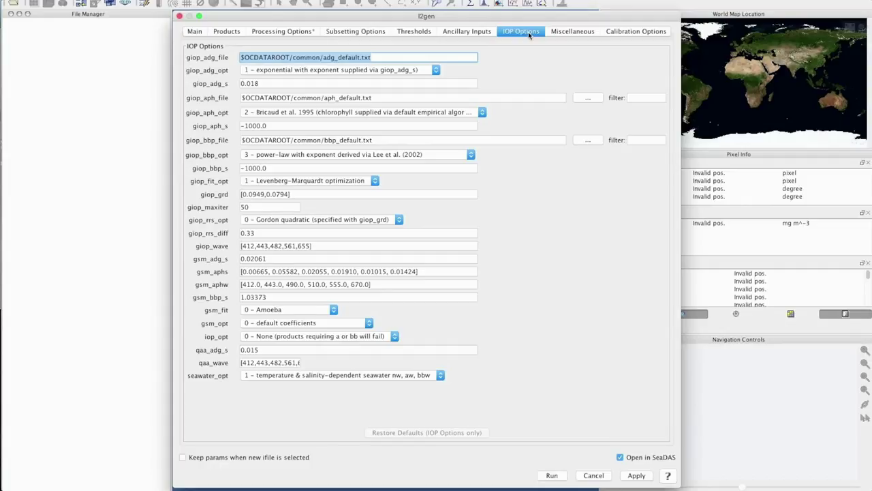
left_click(567, 33)
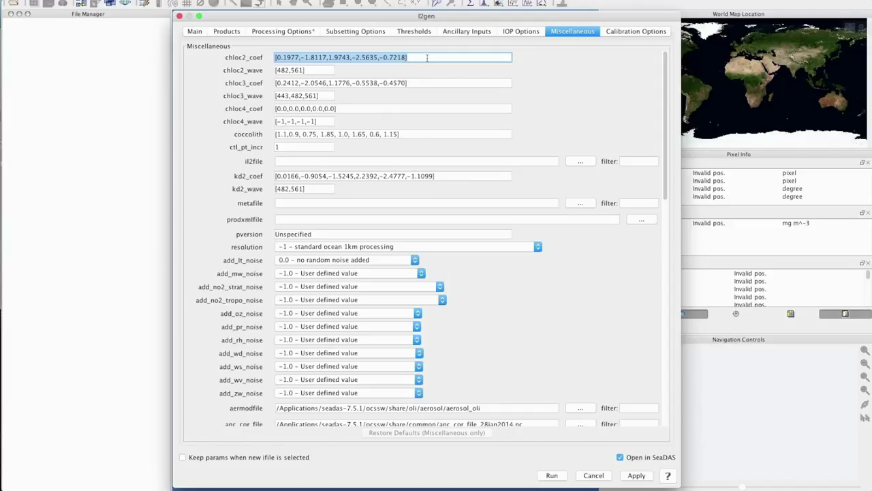
left_click(427, 58)
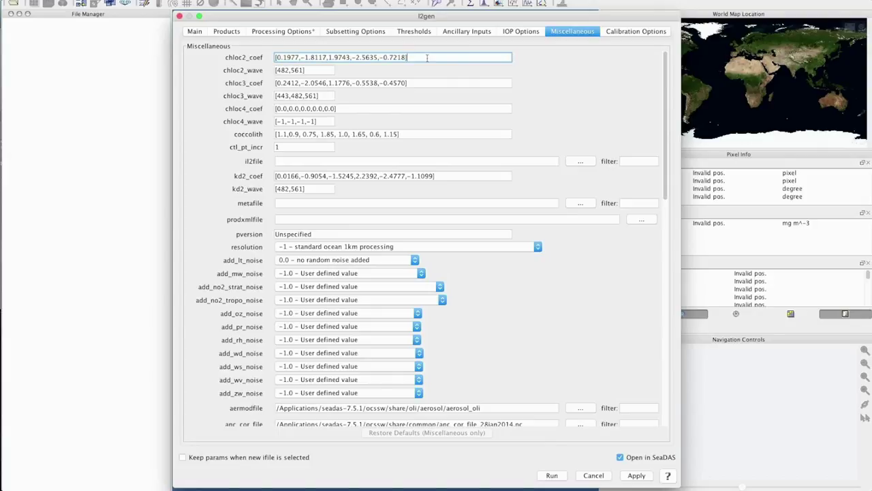
- Check the main l2gen parameters, run the processing to produce the Level 2 OC file and dismiss the completion message
left_click(226, 32)
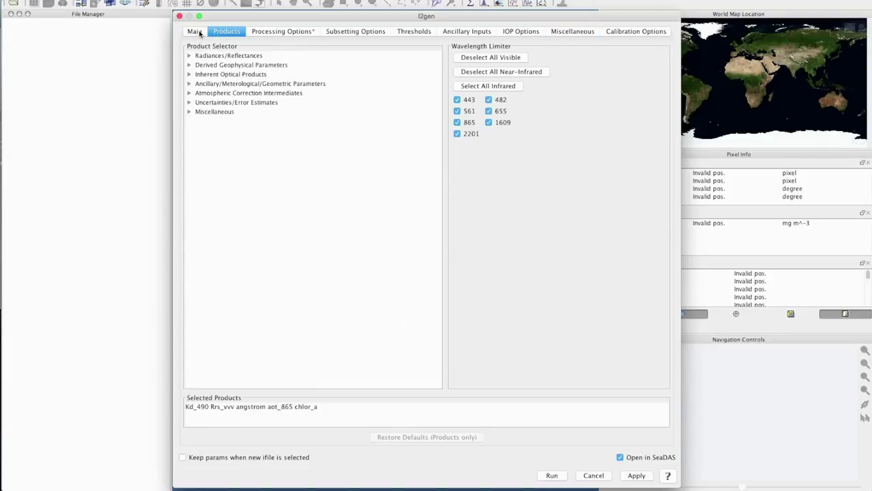
left_click(198, 31)
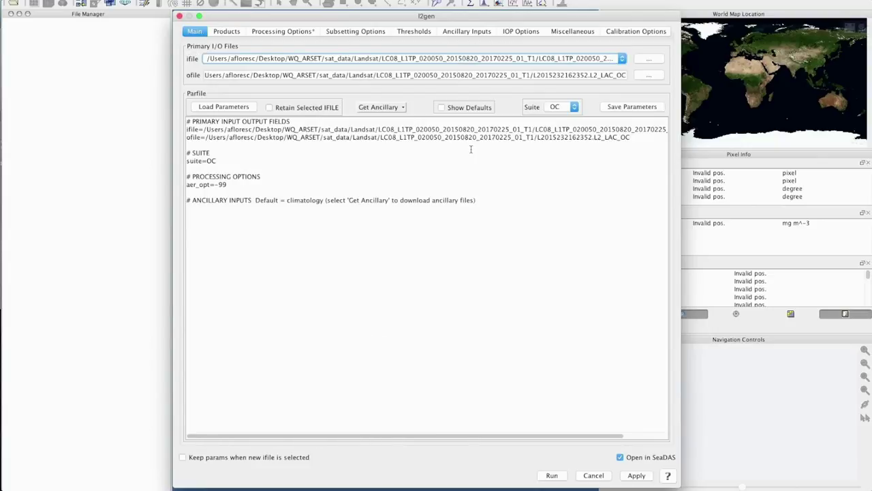
left_click(555, 476)
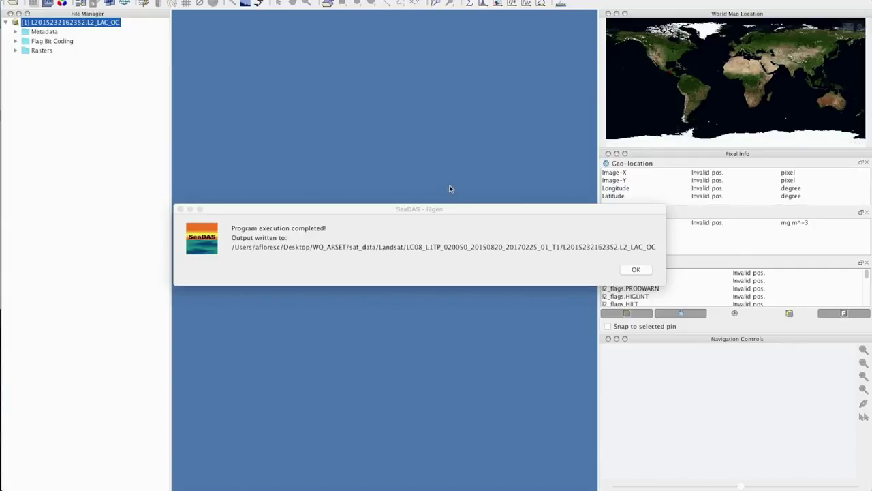
left_click_drag(447, 209, 439, 197)
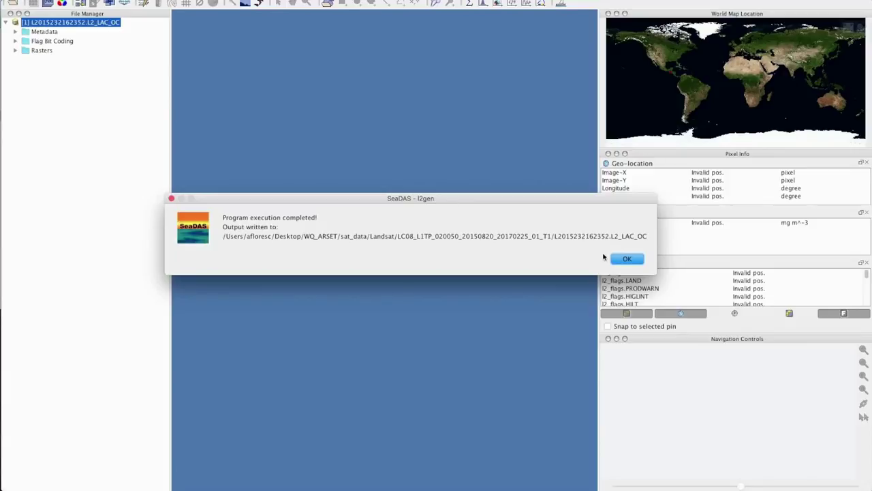
left_click(627, 260)
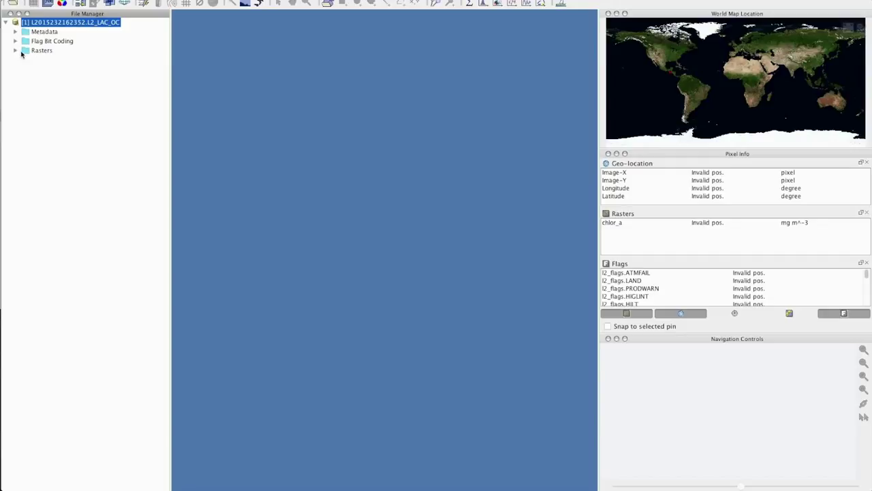
- Display the chlor_a raster of the Level 2 output and zoom in on the inland lake north of the coast
left_click(15, 51)
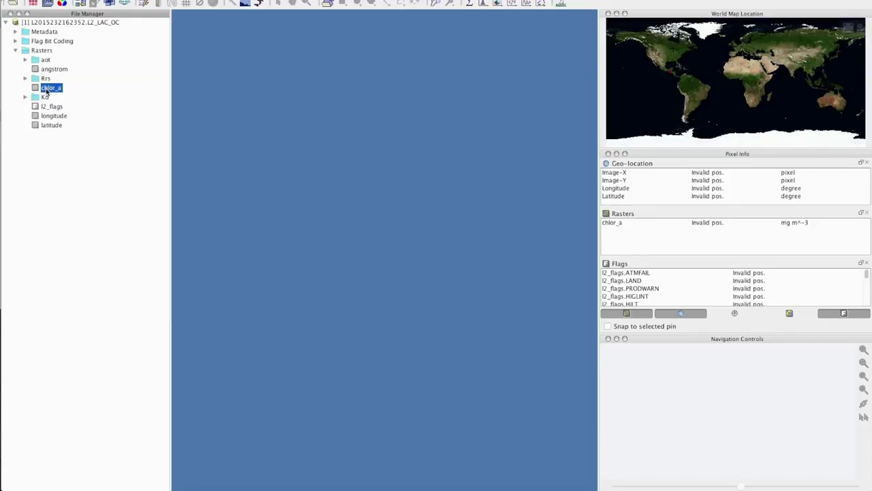
double_click(47, 91)
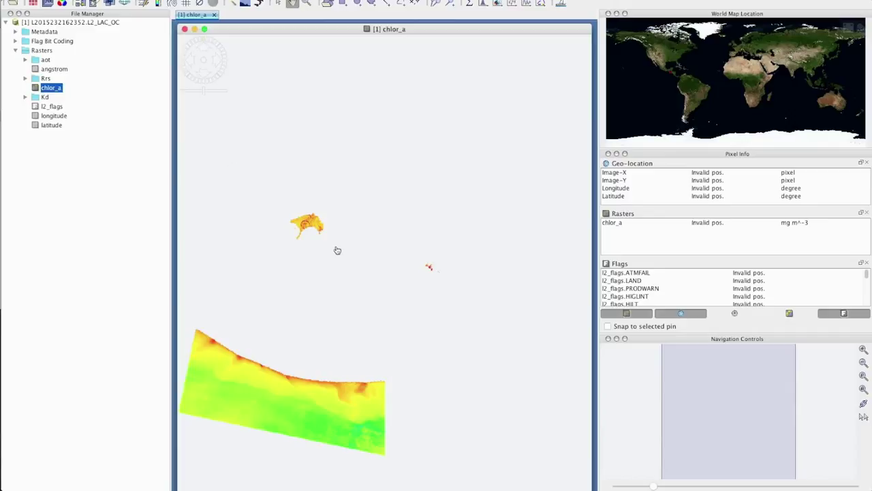
left_click(306, 3)
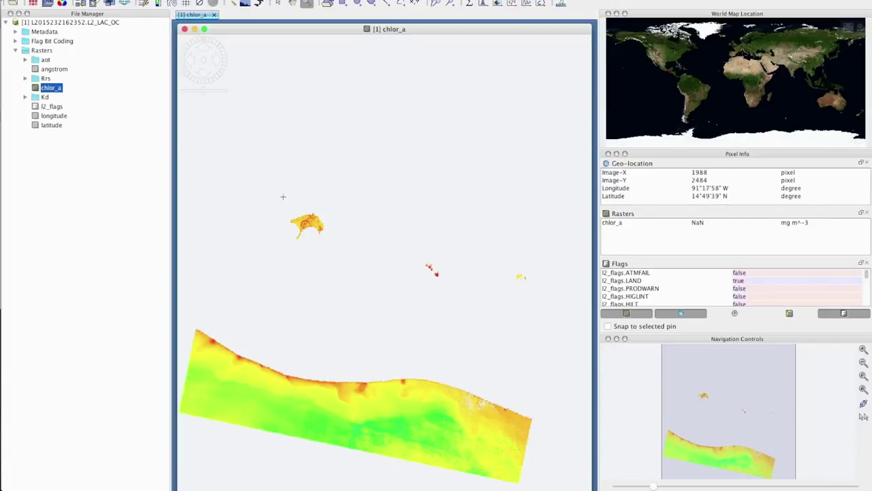
left_click_drag(277, 197, 342, 244)
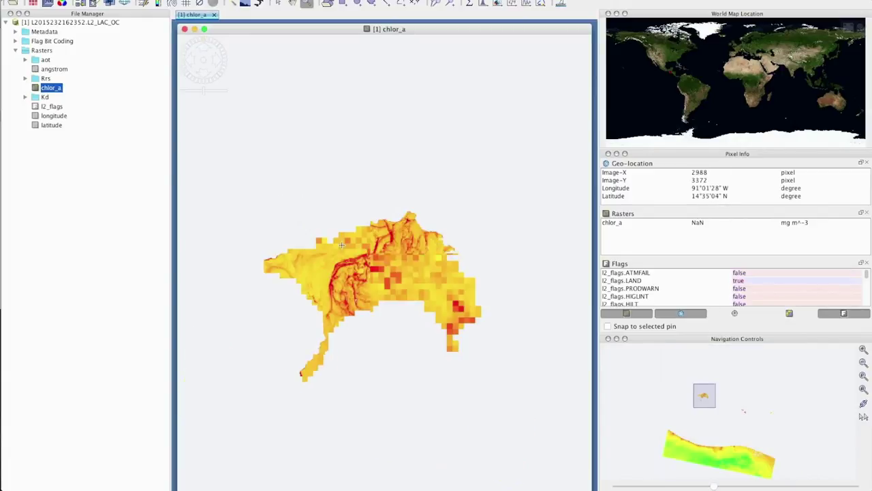
left_click_drag(255, 196, 526, 406)
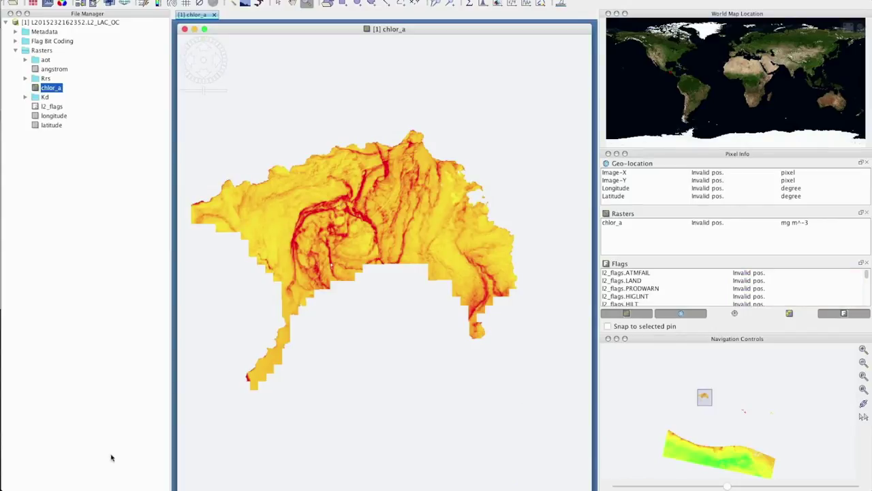
- Set the chlor_a color range from the band data and apply the universal_bluered.cpd palette
left_click(124, 487)
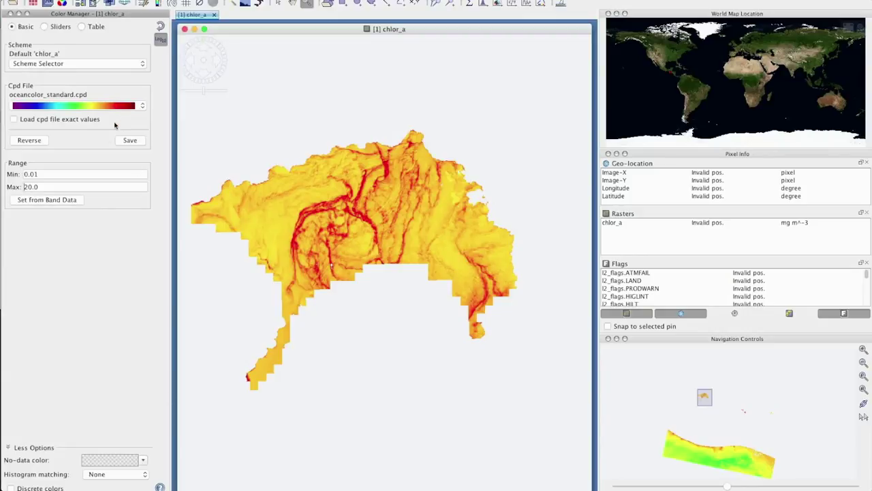
left_click(59, 201)
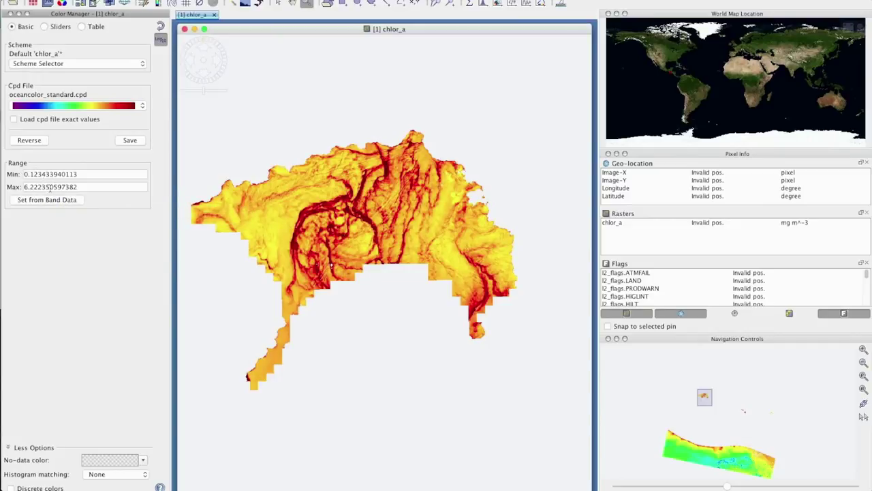
left_click(142, 107)
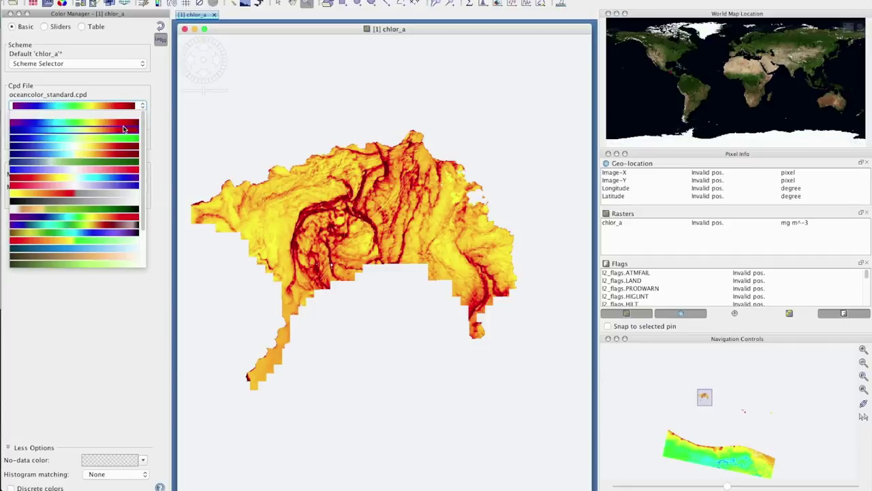
left_click(124, 130)
left_click(141, 107)
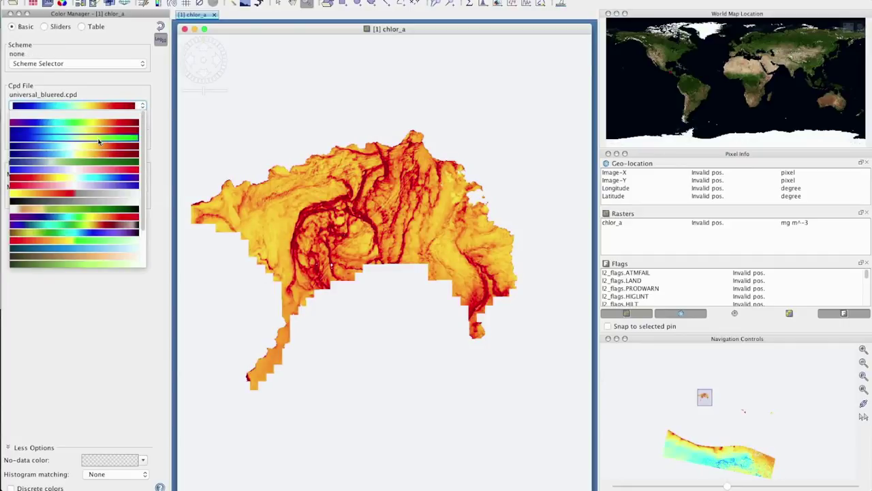
left_click(101, 136)
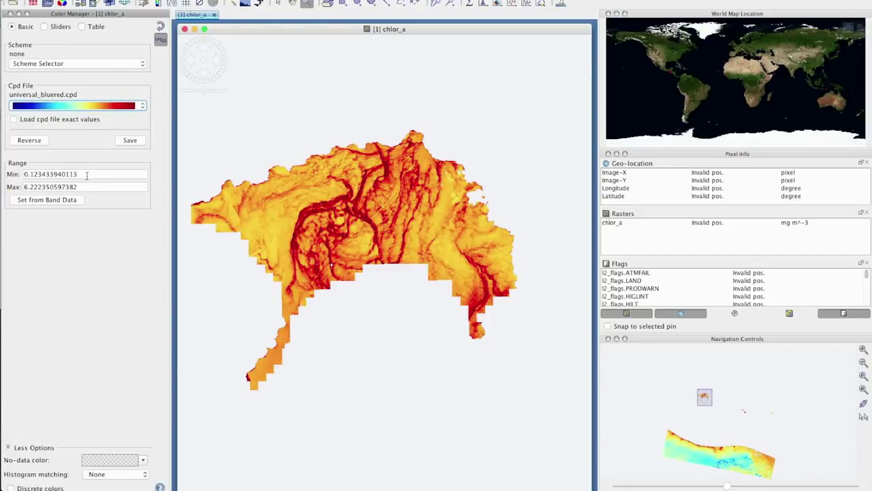
- Set the chlor_a color range to a minimum of 0.1 and a maximum of 7
left_click_drag(24, 175, 85, 174)
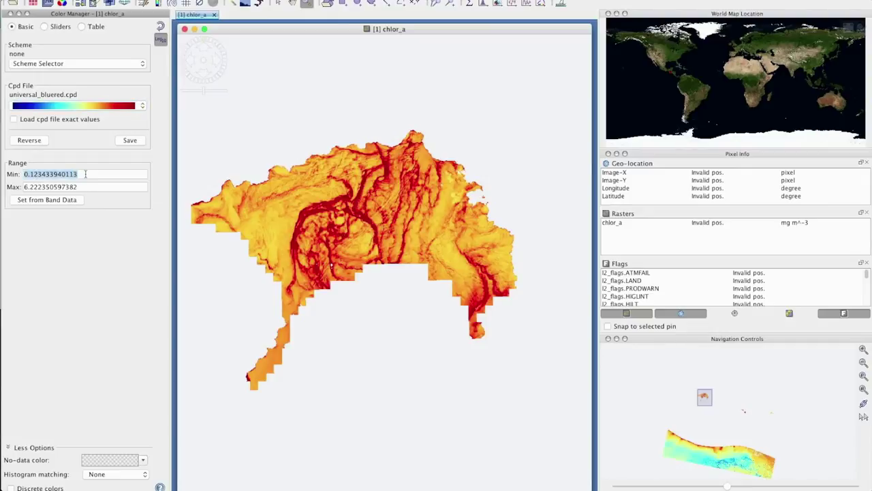
type("0.1")
key("Return")
double_click(72, 186)
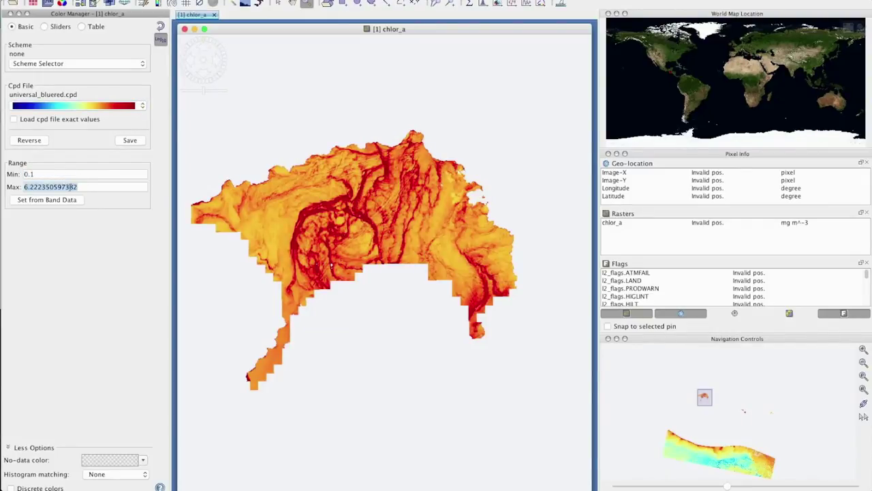
double_click(73, 187)
type("7")
key("Return")
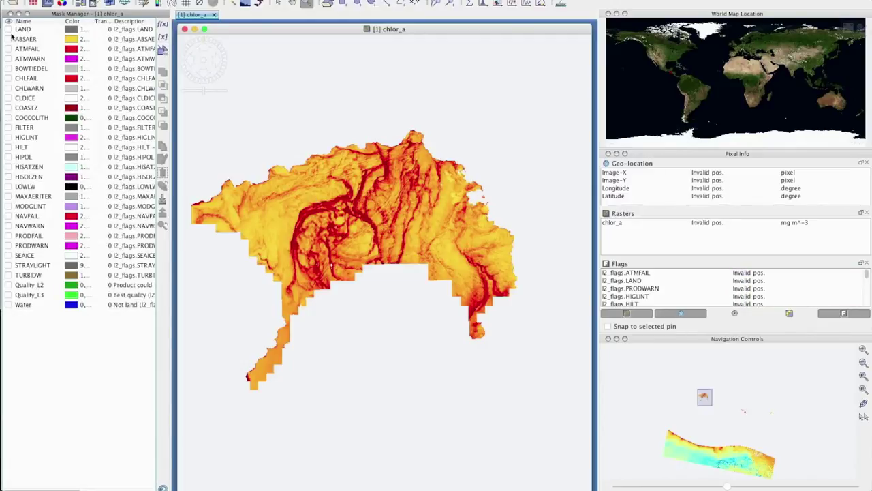
- Turn on the LAND mask and zoom in on the small group of white no-data pixels inside the lake
left_click(8, 29)
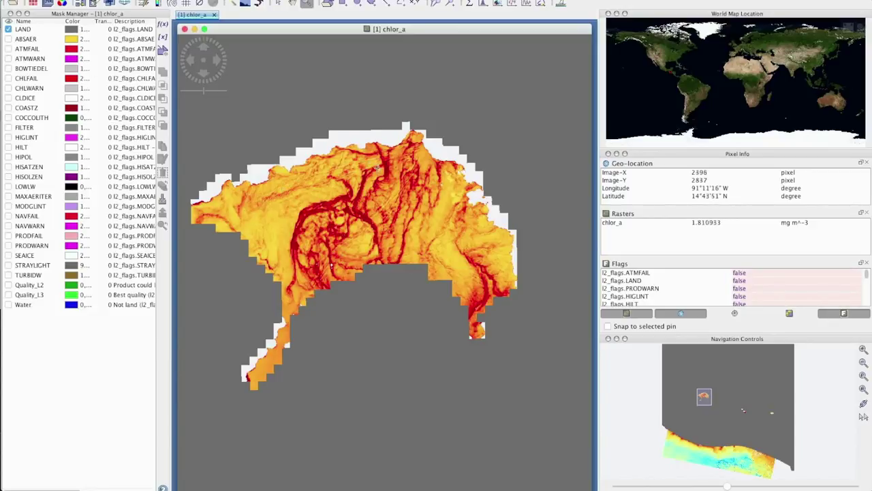
left_click(308, 4)
left_click_drag(404, 151, 450, 240)
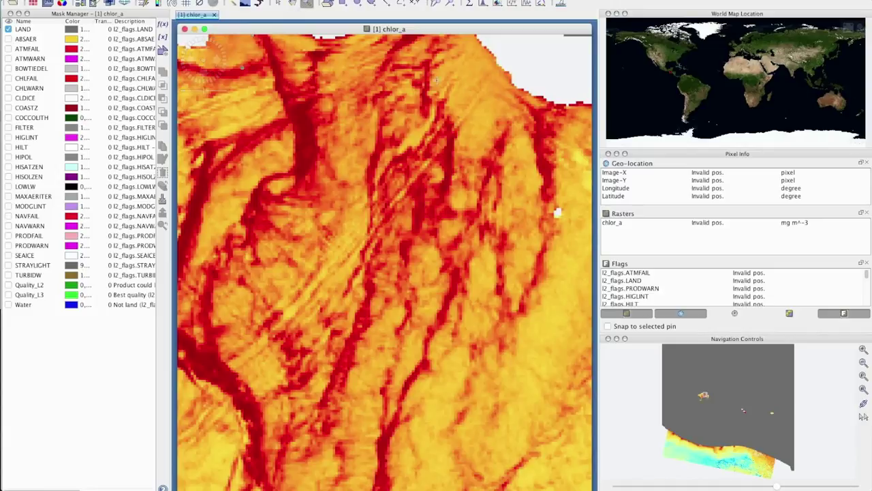
scroll(557, 212, "up", 5)
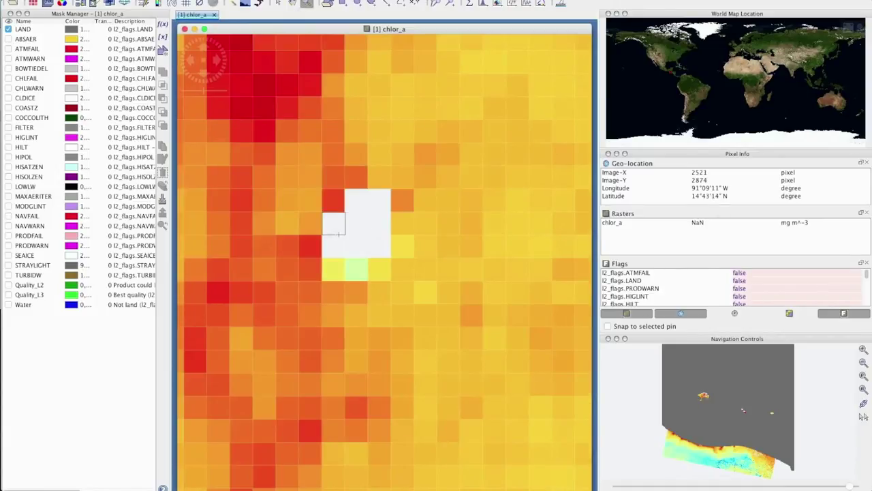
- Detach the Flags view from Pixel Info and examine the l2_flags values of pixels around the no-data gap
left_click(843, 313)
left_click(860, 263)
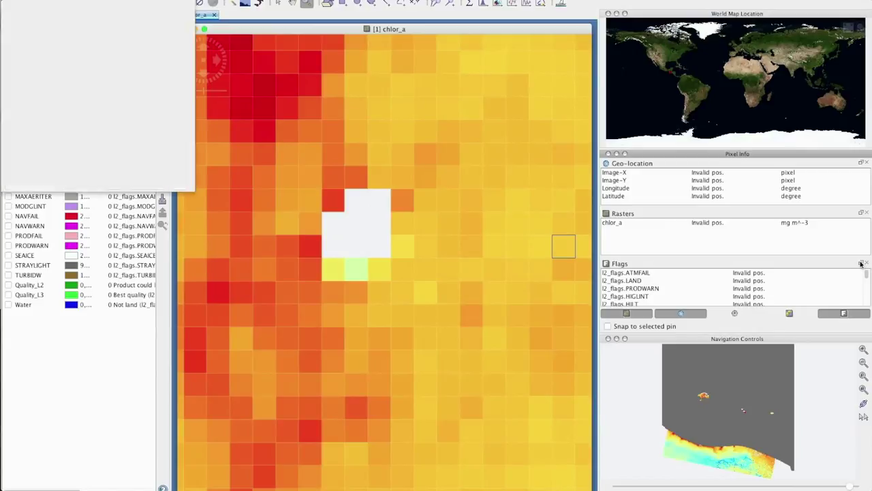
left_click_drag(73, 2, 161, 2)
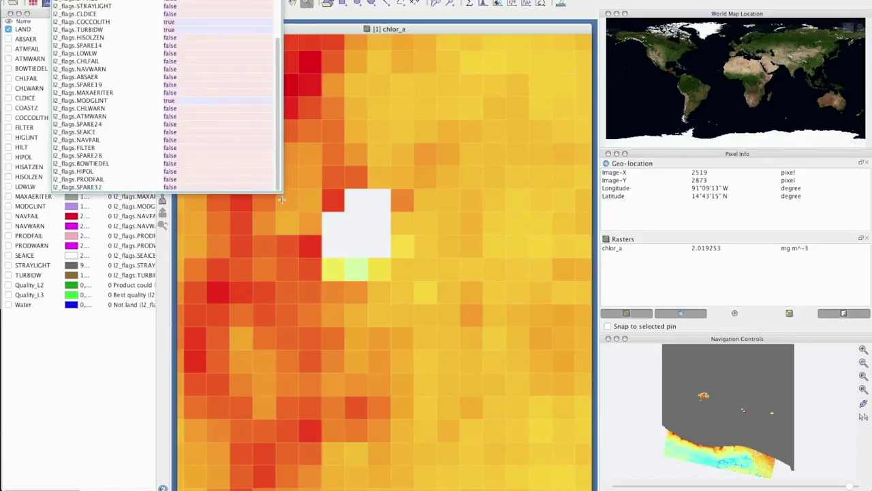
scroll(277, 108, "down", 3)
scroll(275, 69, "up", 3)
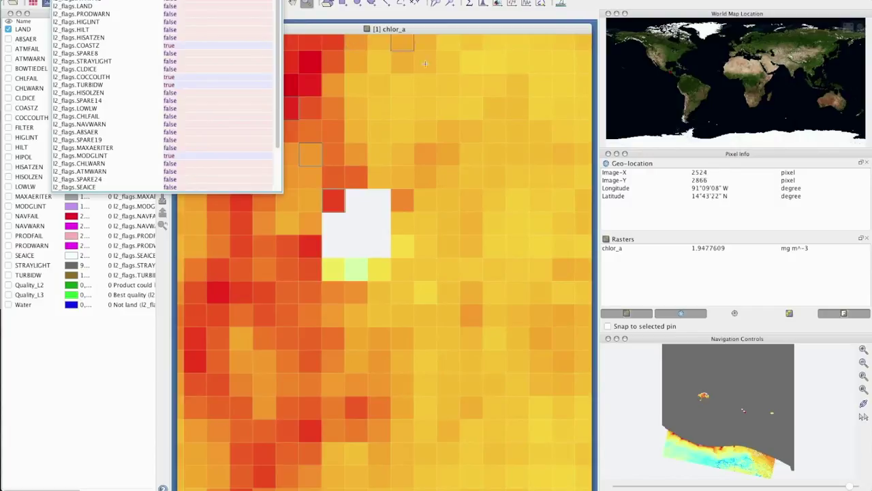
- Look up the COASTZ flag's description in the Mask Manager and return the floating Flags view to Pixel Info
left_click(863, 363)
left_click(863, 362)
left_click(863, 362)
left_click(863, 364)
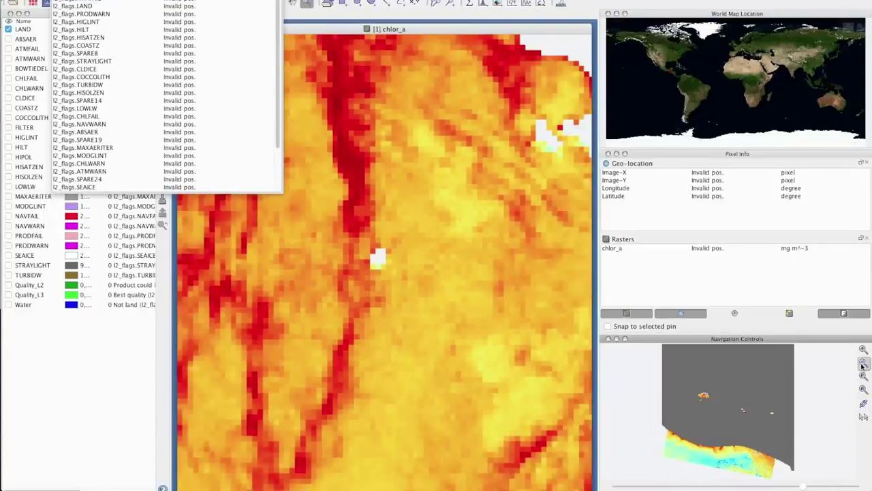
left_click(863, 364)
left_click(863, 364)
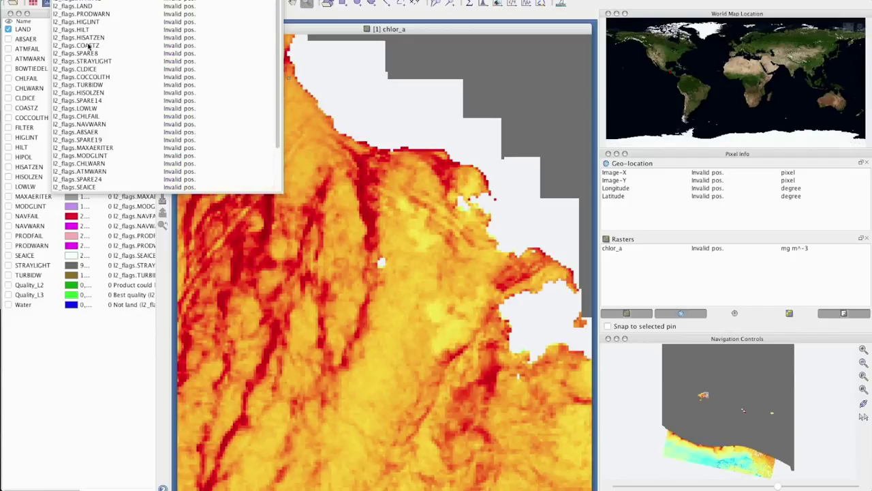
left_click(20, 30)
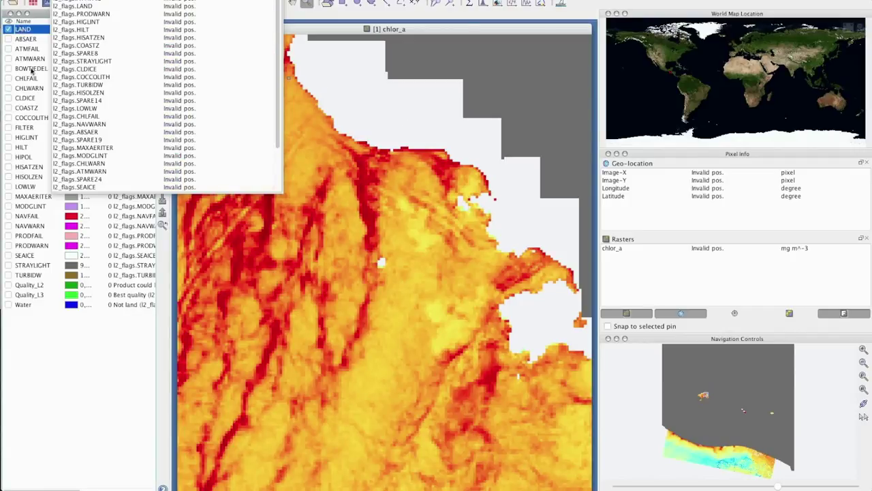
left_click_drag(116, 1, 106, 219)
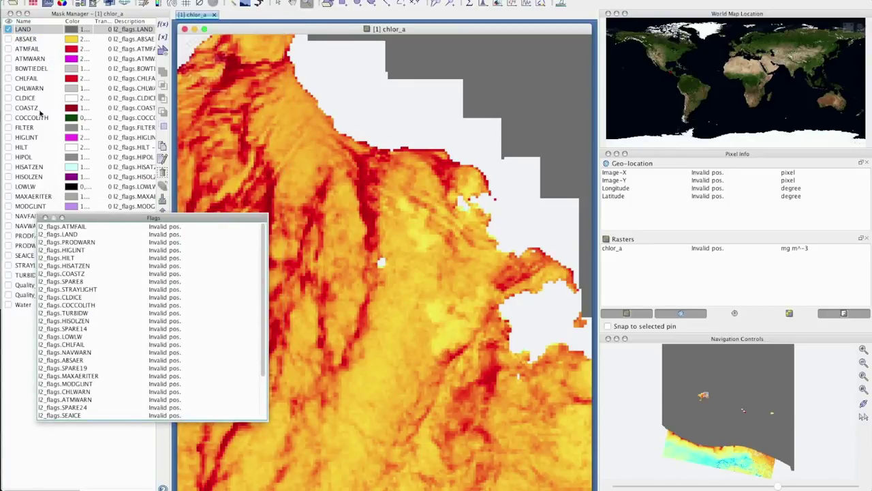
left_click(27, 29)
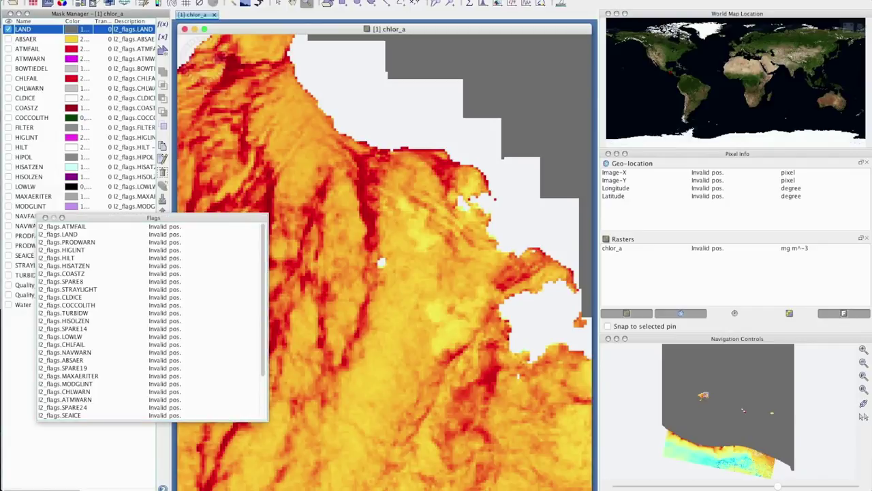
left_click(132, 109)
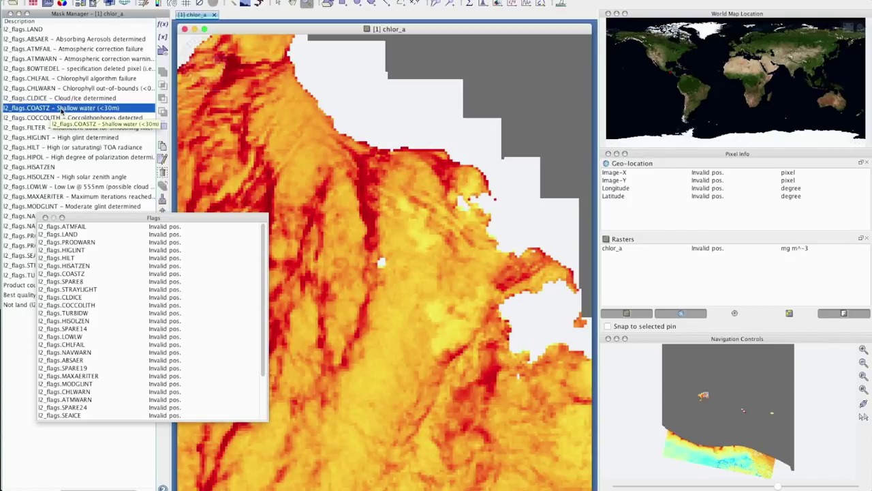
left_click(45, 217)
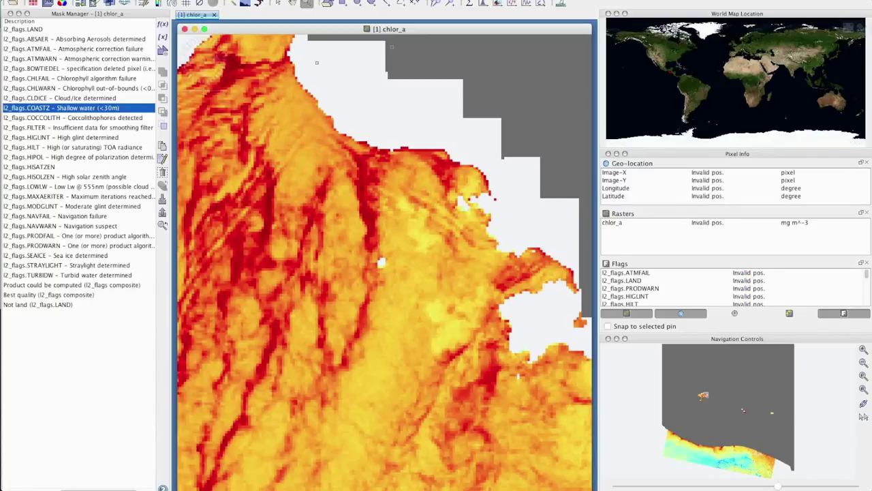
- Zoom back out to show the whole lake and centre it in the chlor_a view
left_click(863, 376)
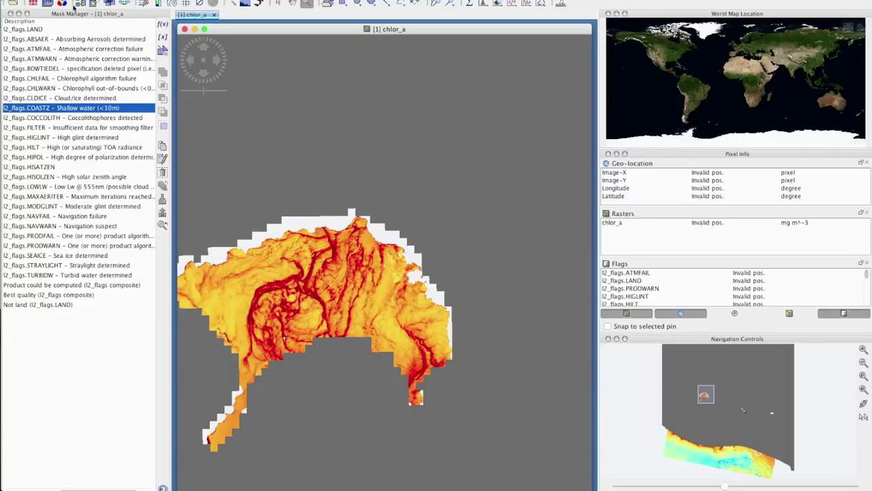
left_click(292, 3)
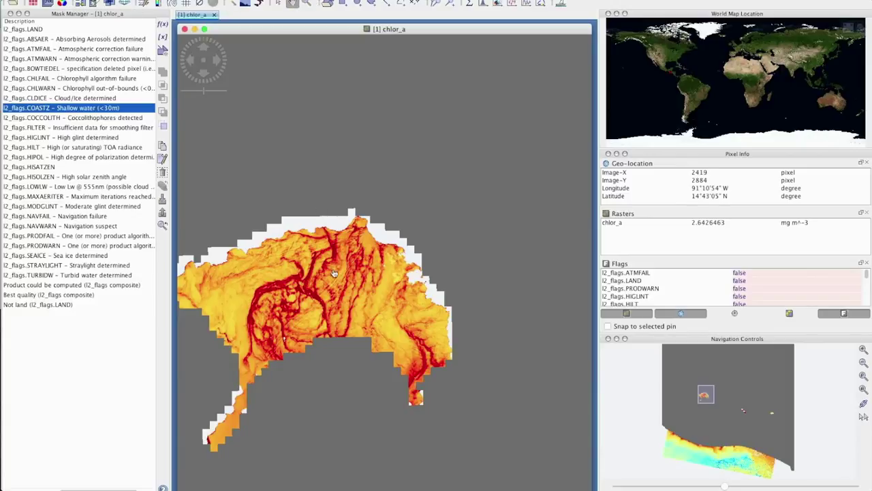
left_click_drag(334, 268, 407, 169)
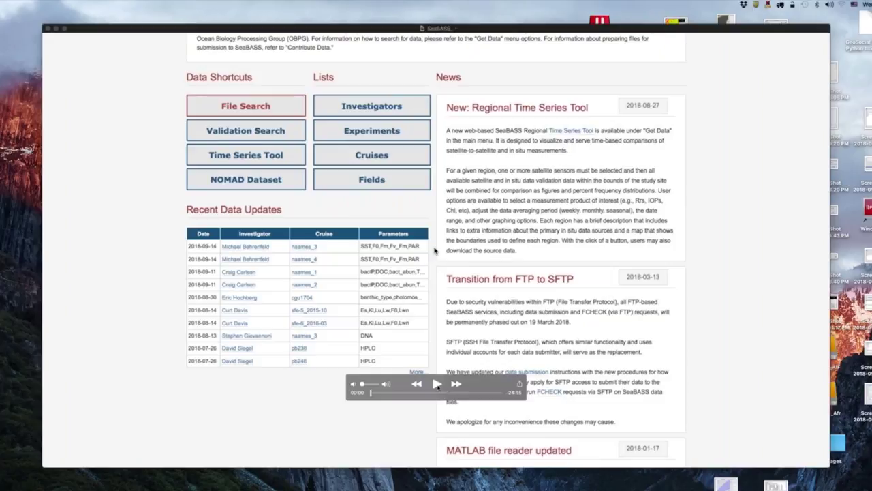
- In the SeaBASS file search results, map the sampling locations of aug10gom_HPLC.csv, zoom in on their cluster and close the map
left_click(436, 385)
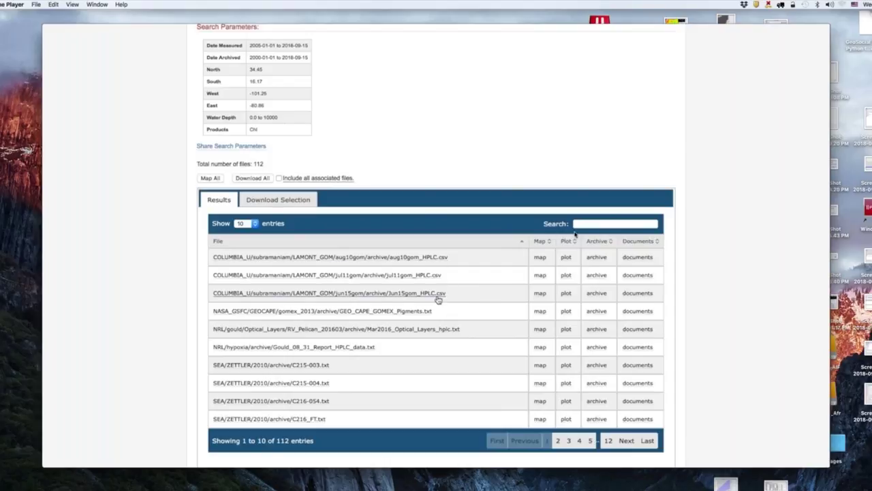
left_click(540, 258)
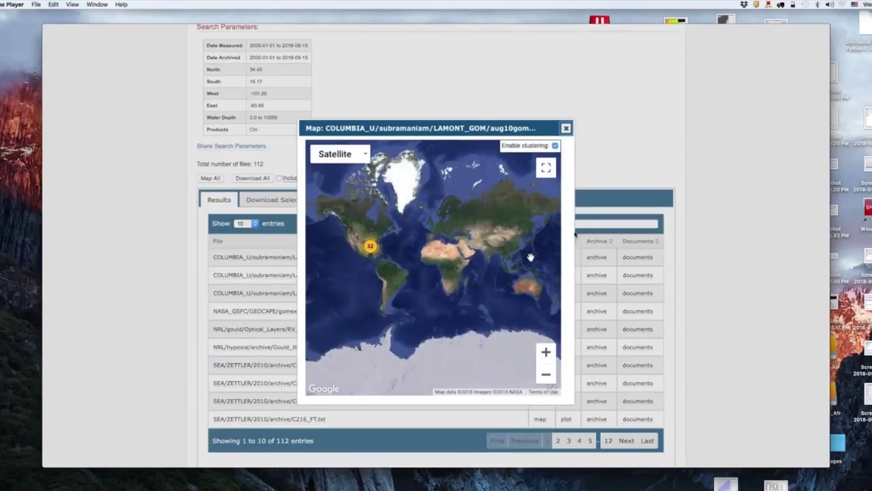
left_click(373, 246)
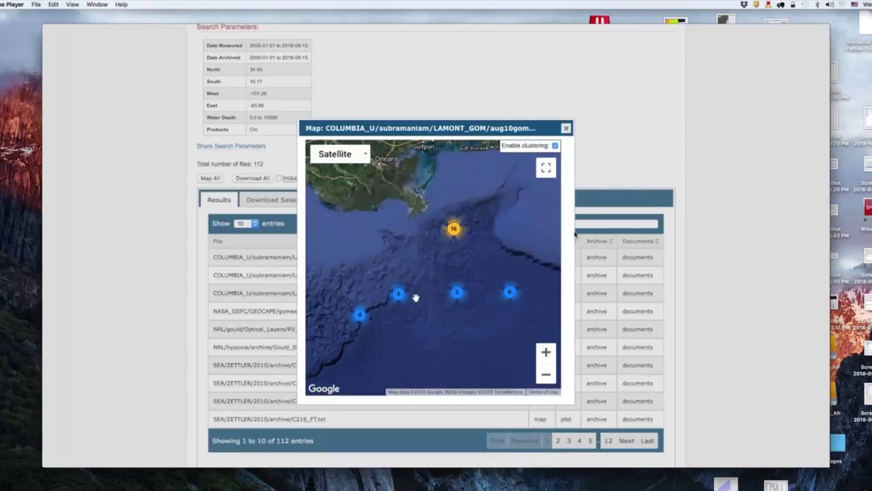
left_click(566, 128)
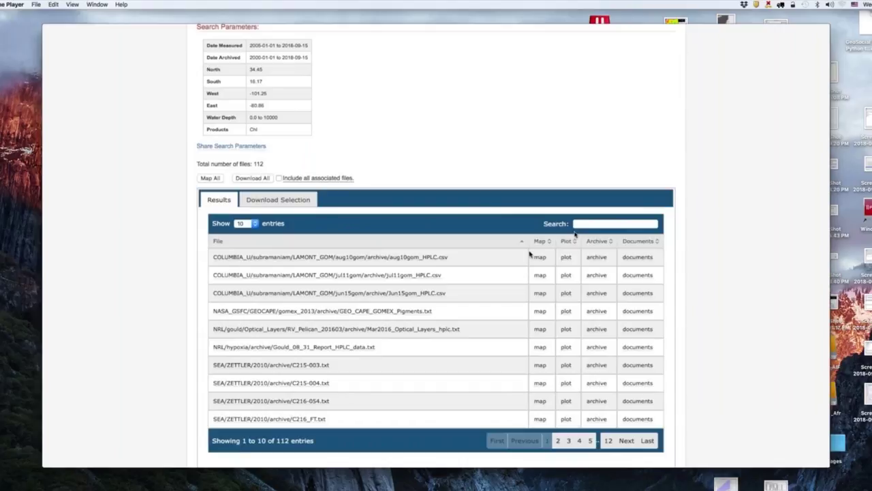
- Check the plot and file contents of aug10gom_HPLC.csv and return to the SeaBASS search results
left_click(566, 257)
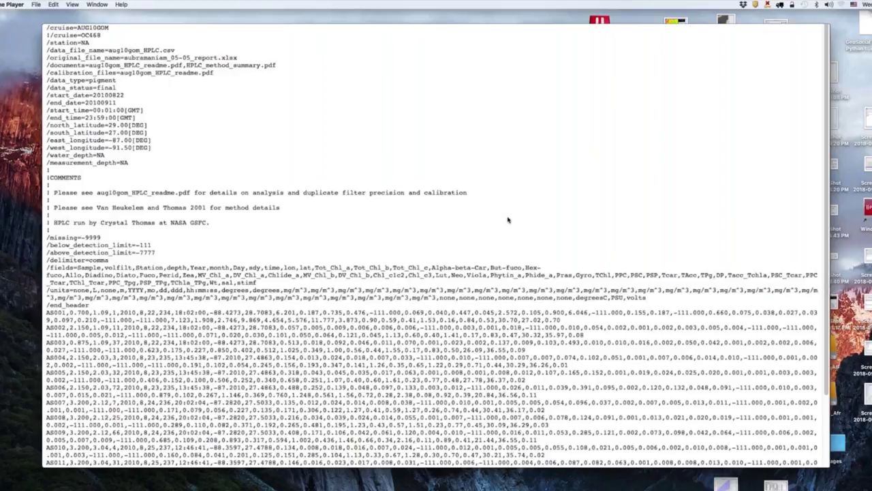
key("super+bracketleft")
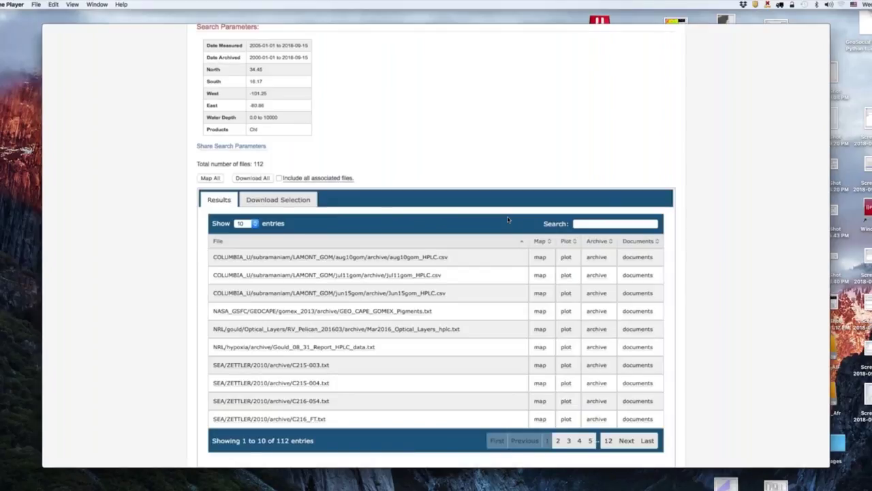
key("super+bracketright")
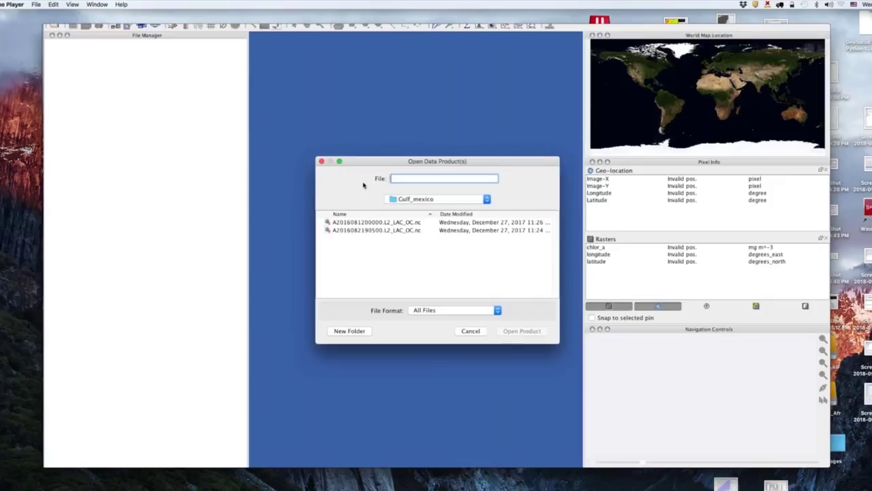
- Switch to SeaDAS, open A2016082190500.L2_LAC_OC.nc from the Gulf_mexico folder and display its chlor_a raster
left_click(413, 230)
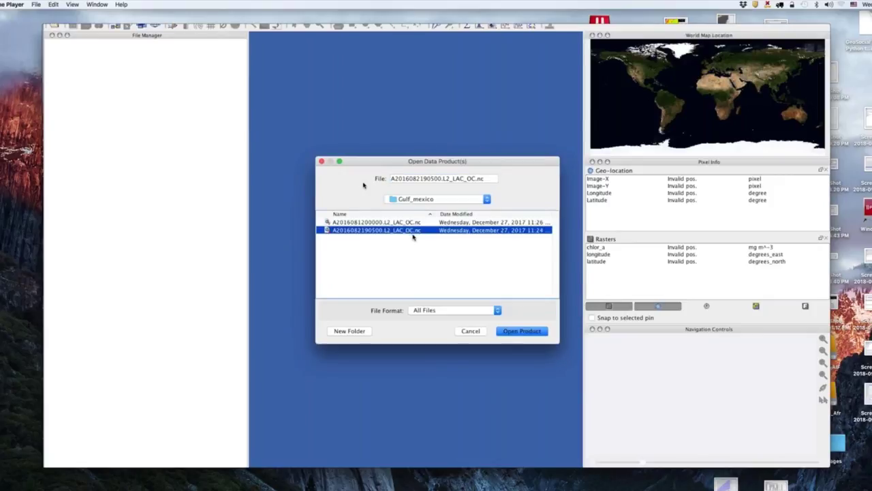
left_click(522, 331)
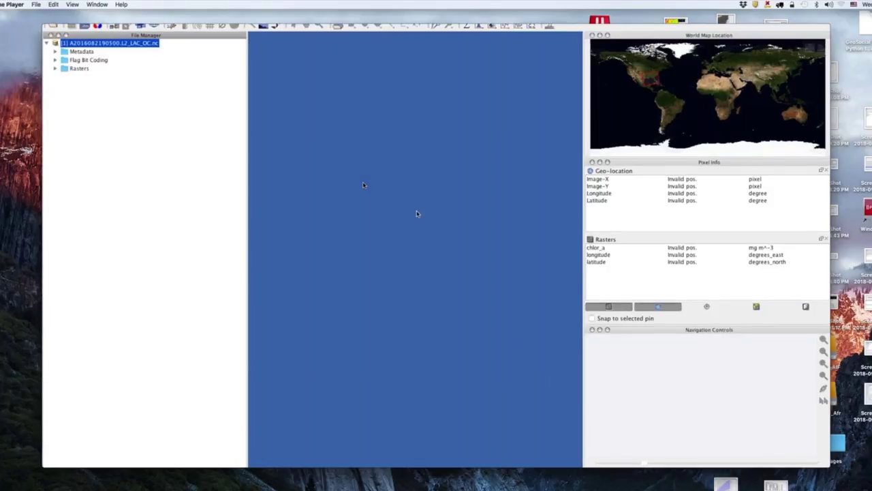
left_click(55, 68)
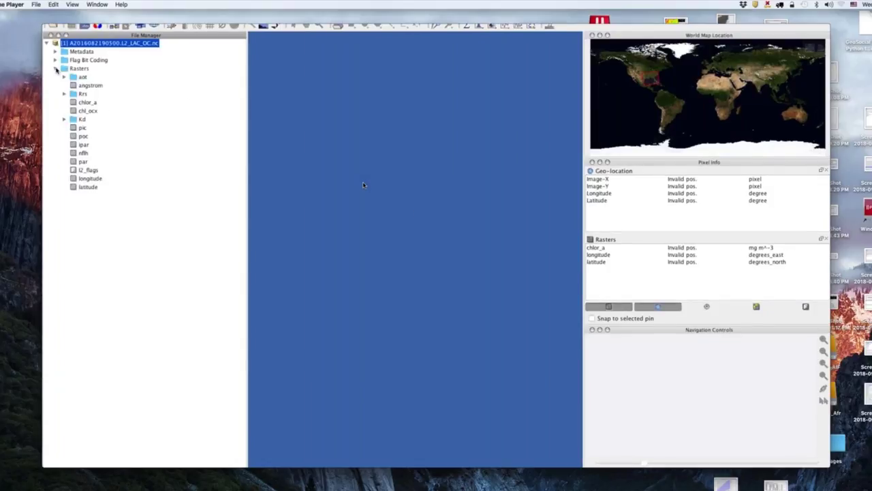
left_click(88, 103)
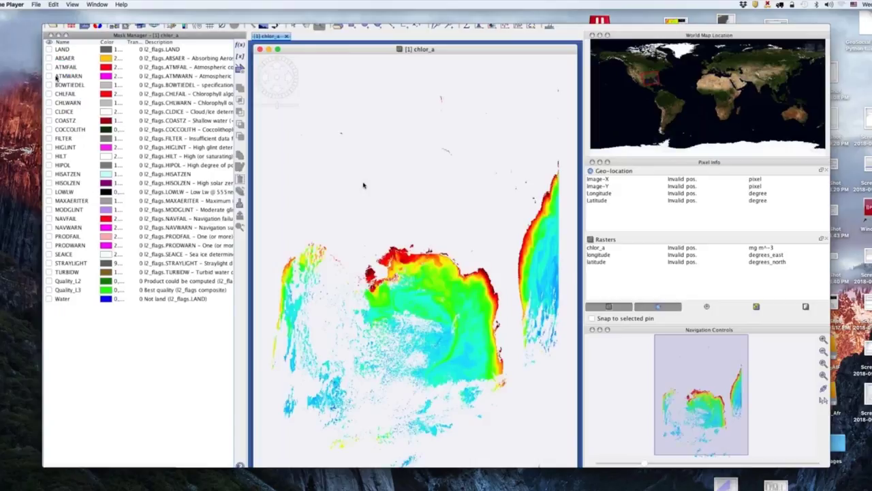
- Show the LAND mask on the chlor_a view and hide the March_hplc_louisiana_seabass17_22.txt vector layer
left_click(49, 50)
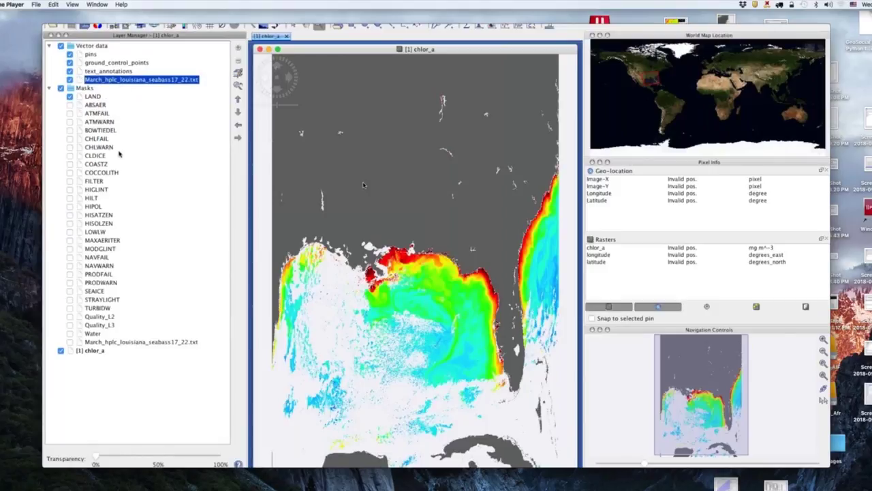
mouse_move(340, 311)
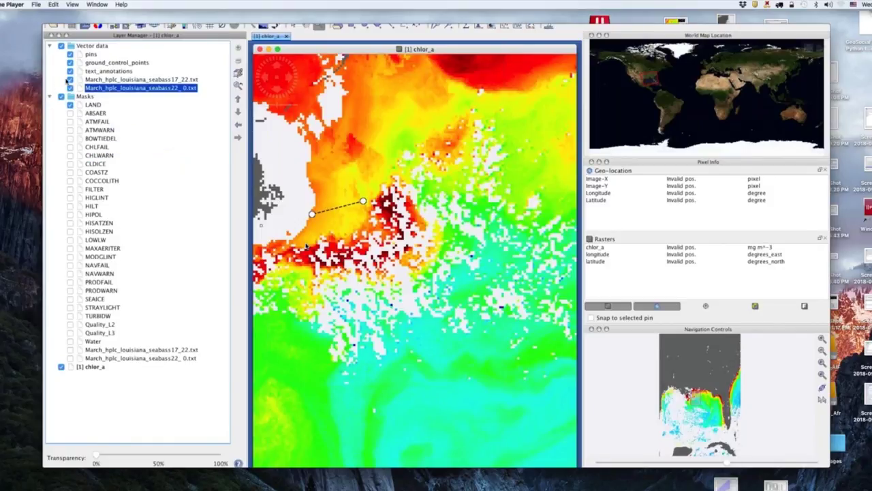
left_click(69, 80)
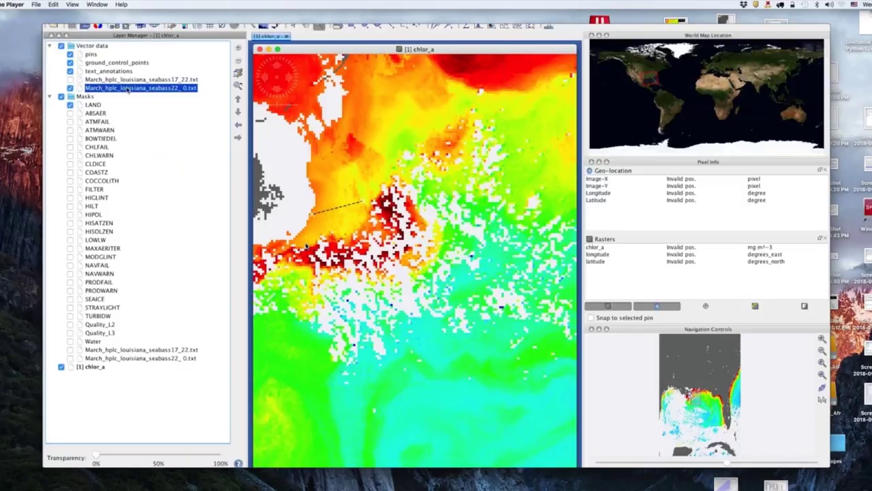
- Style the March_hplc_louisiana_seabass22_ 0.txt layer with a black 0, 0, 0 fill and a circle symbol
left_click(238, 73)
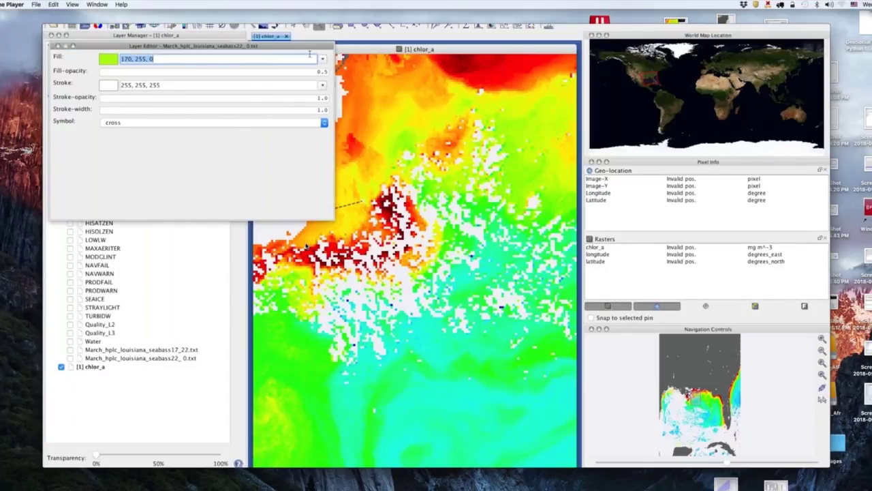
left_click(323, 59)
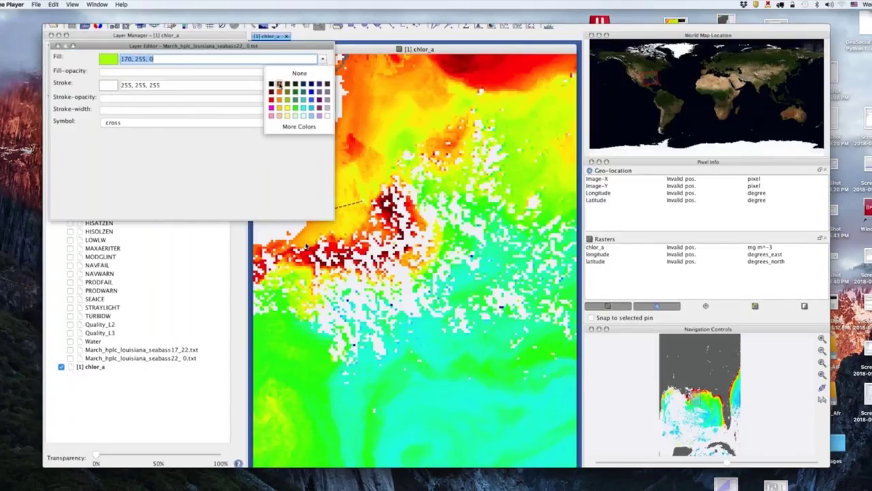
left_click(270, 84)
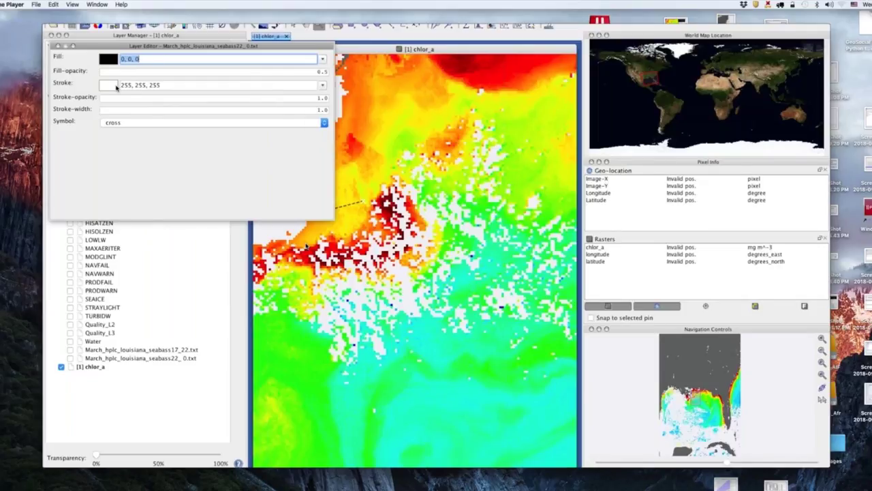
left_click(124, 123)
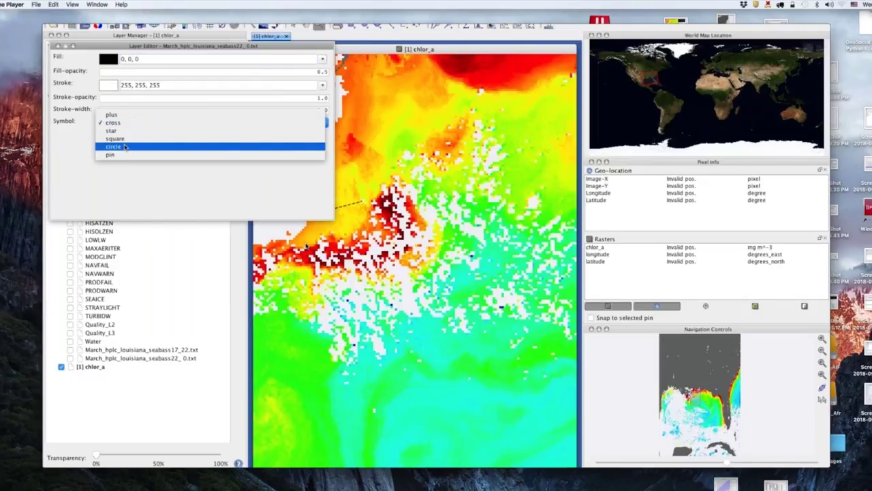
left_click(125, 147)
left_click(117, 60)
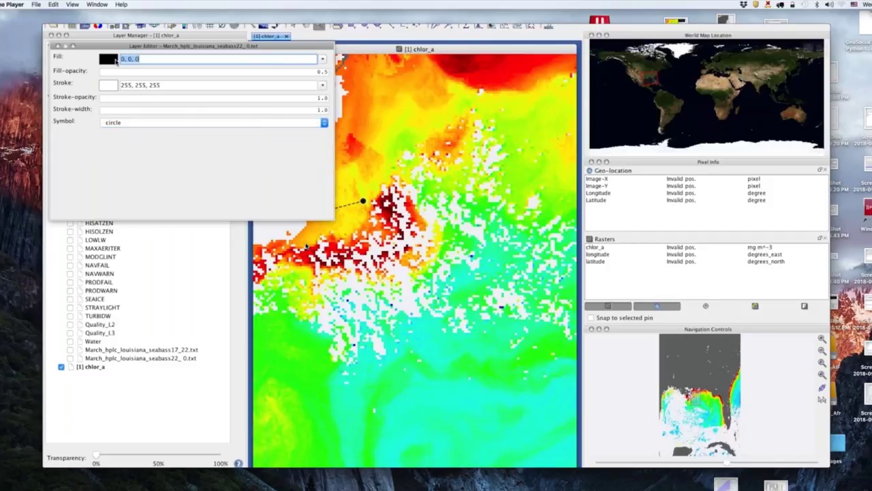
left_click(123, 123)
left_click(58, 46)
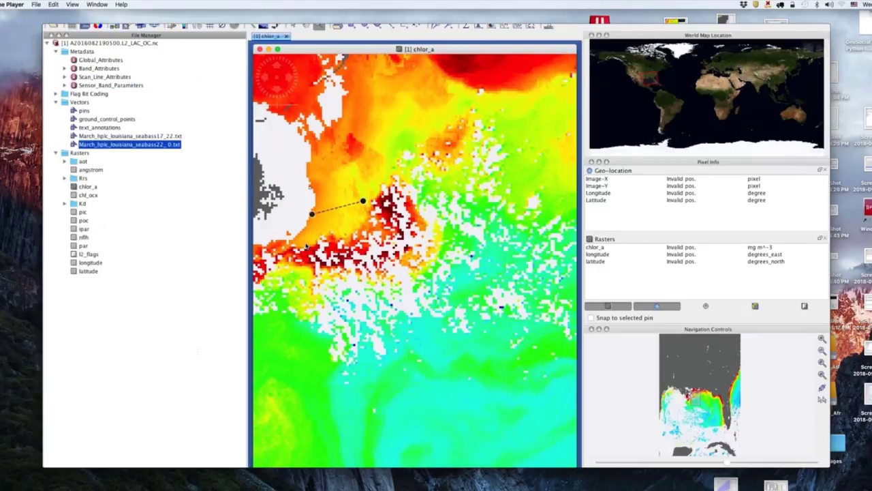
- Review the data table of the March_hplc_louisiana_seabass22_ 0.txt vector and close it
double_click(139, 146)
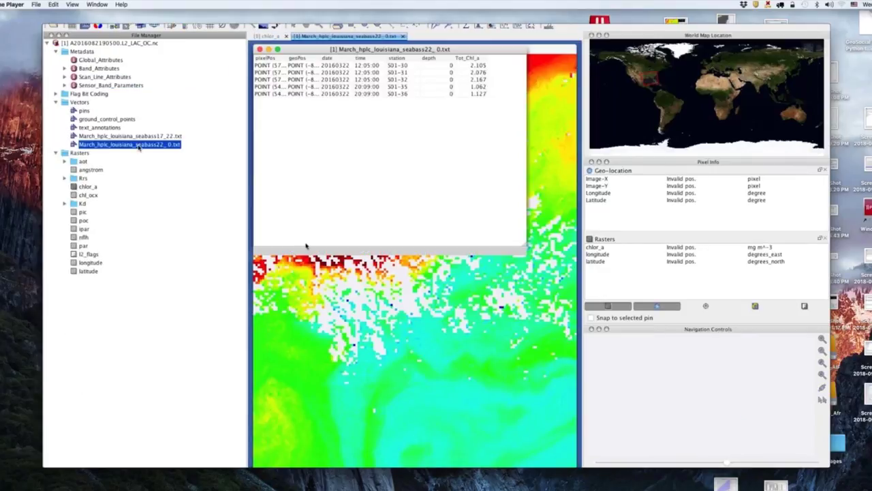
left_click_drag(527, 249, 582, 256)
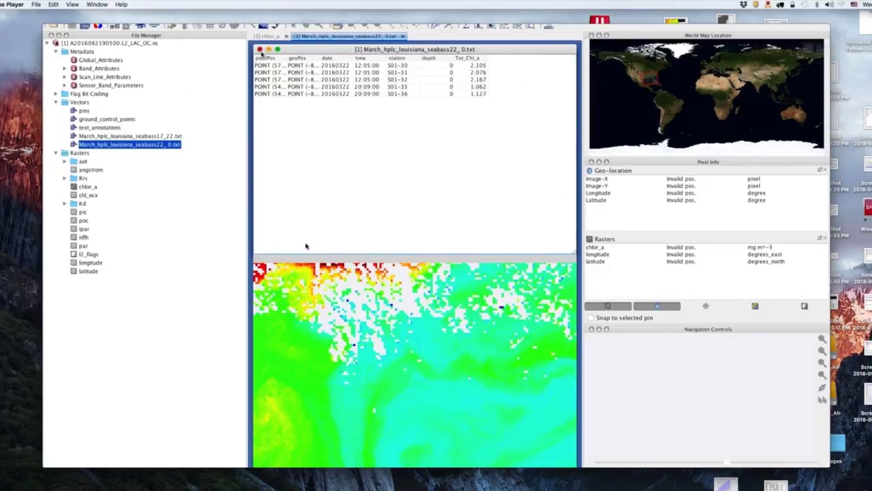
left_click(259, 50)
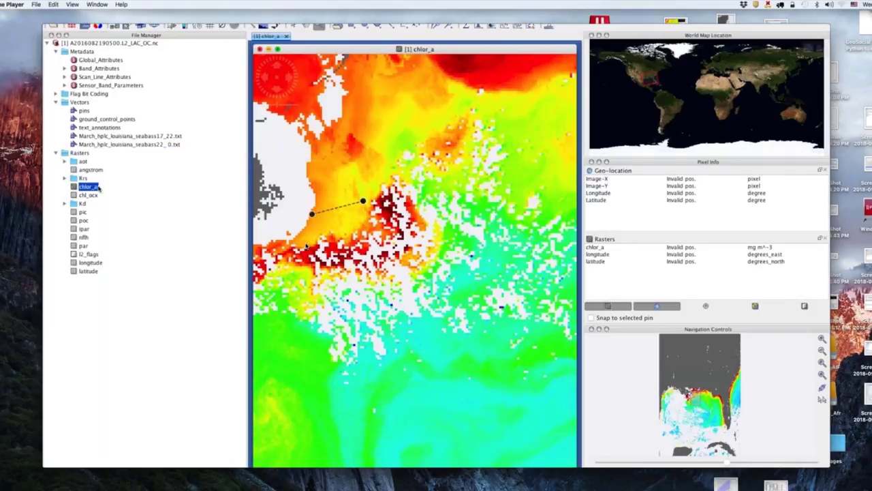
- Create a correlative plot for chlor_a using March_hplc_louisiana_seabass22_ 0.txt as point data source and Tot_Chl_a as data field
left_click(95, 188)
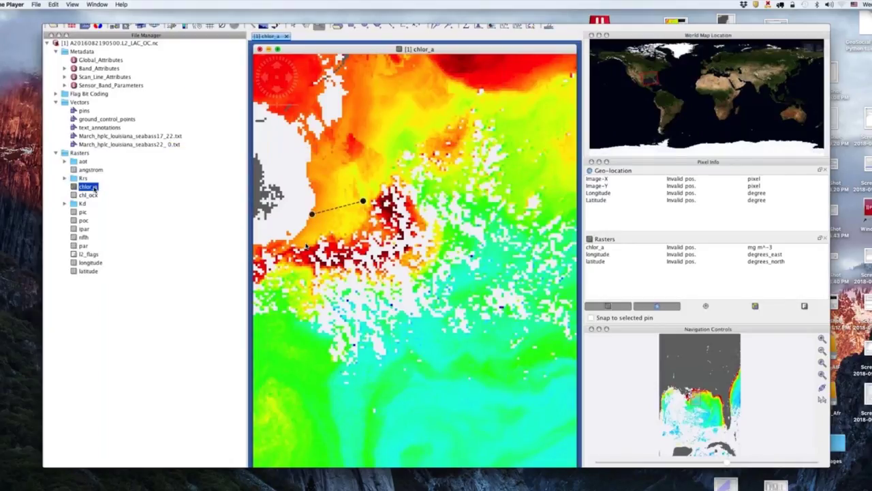
left_click(506, 26)
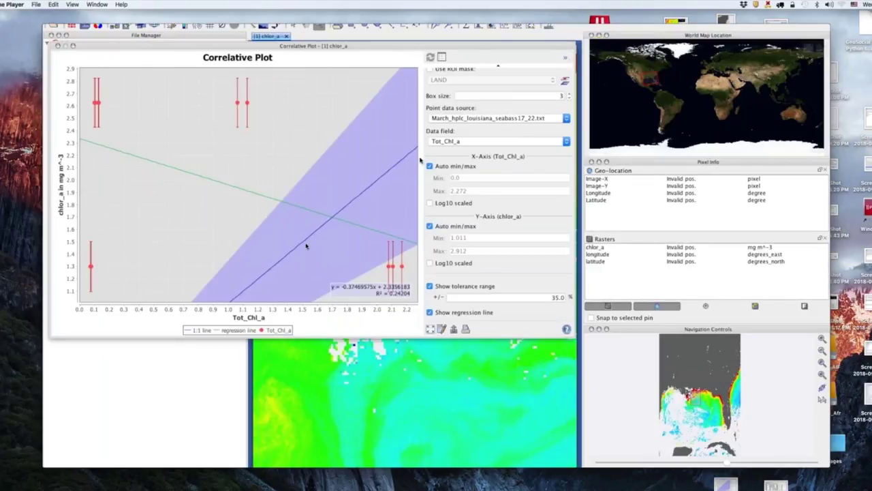
left_click(531, 121)
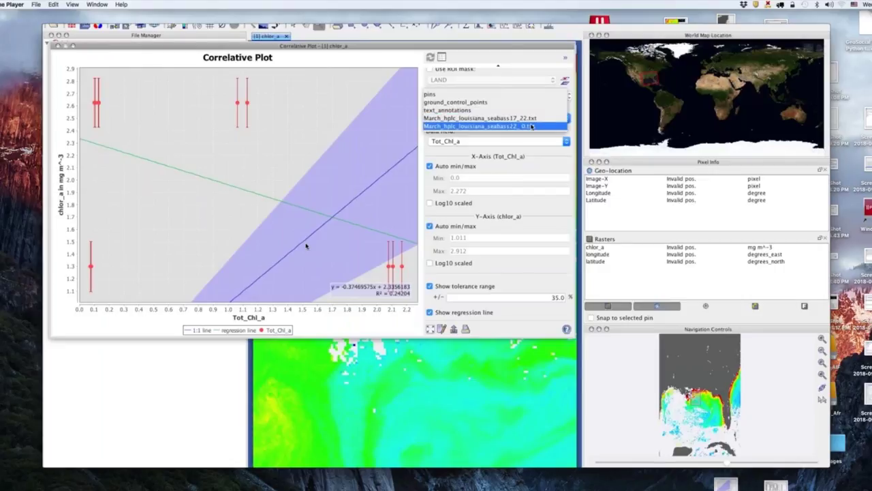
left_click(532, 127)
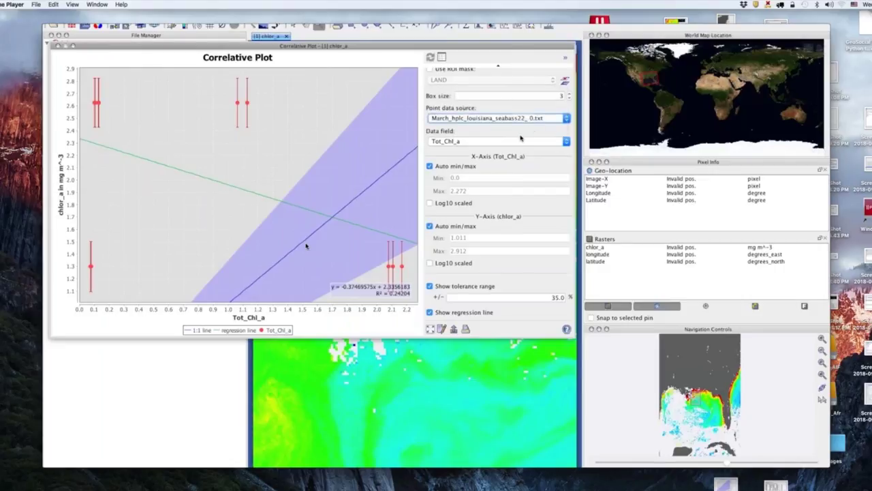
left_click(522, 140)
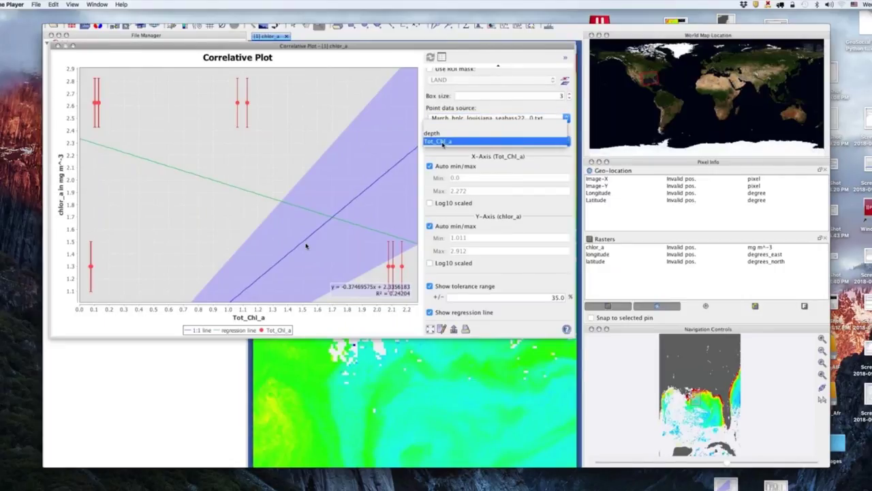
left_click(484, 142)
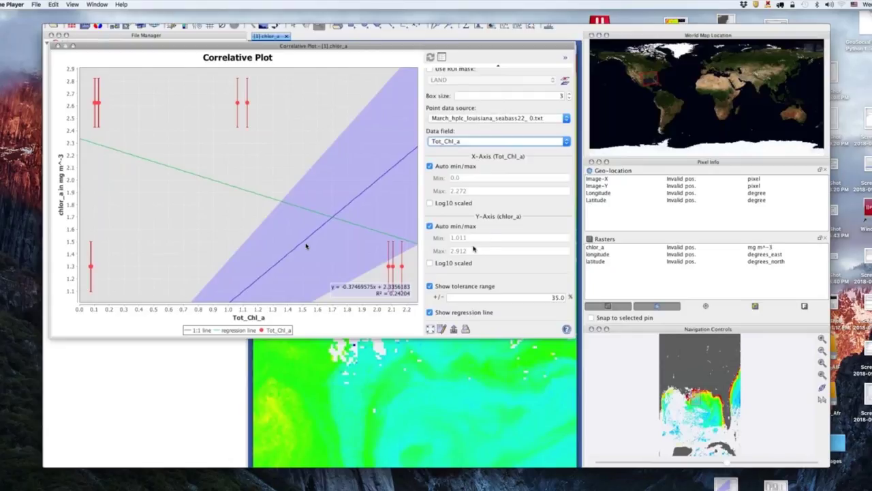
- Turn off automatic min/max for the correlative plot's Y-axis and enable its Log10 scaling, leaving the tolerance range shown
left_click(430, 225)
left_click(494, 250)
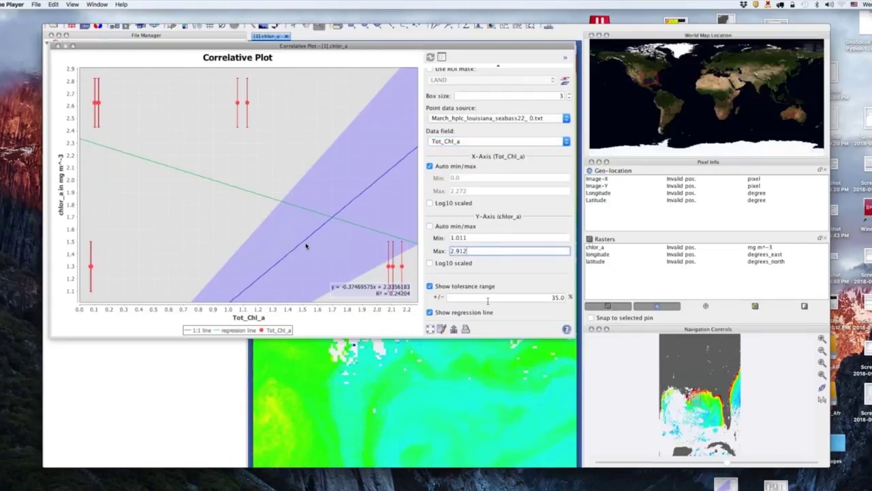
left_click(430, 286)
left_click(430, 286)
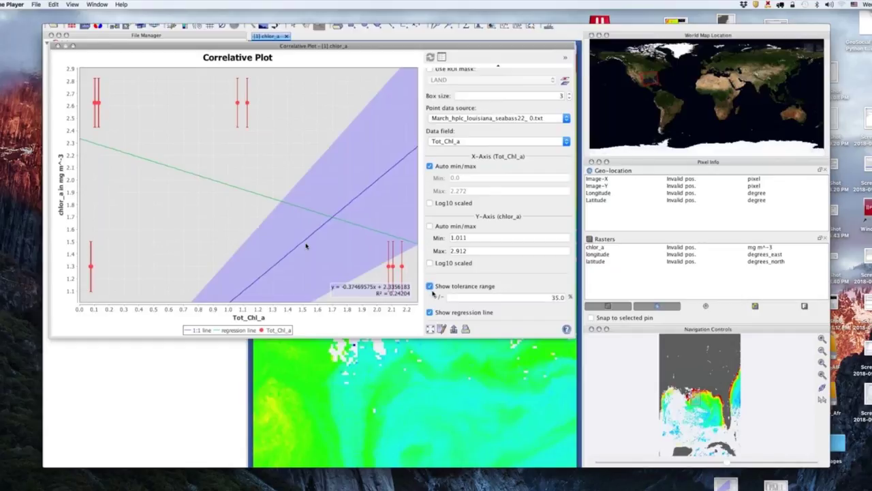
left_click(430, 264)
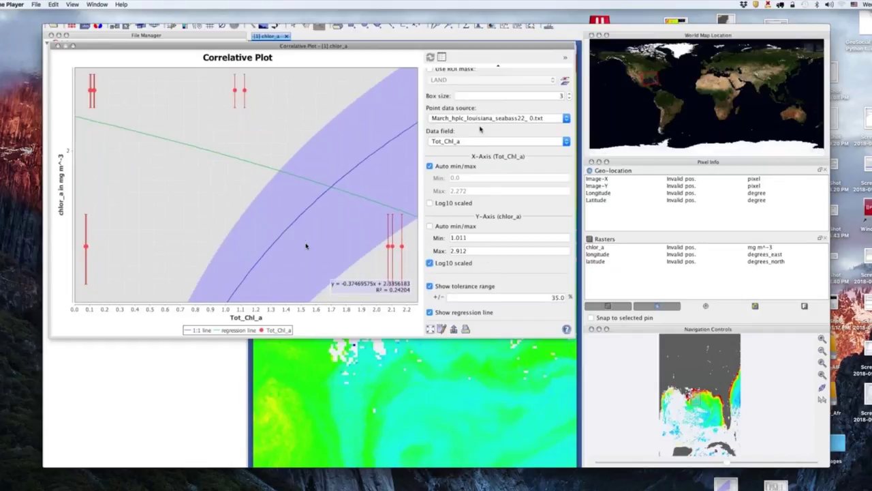
- Recompute the correlative plot by applying and removing the LAND ROI mask, and return the Y-axis to linear scaling
scroll(478, 126, "up", 1)
left_click(430, 77)
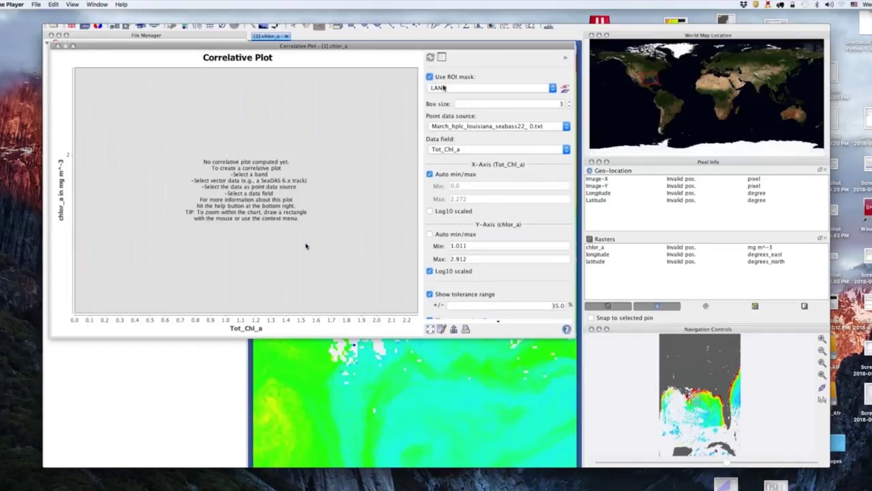
left_click(430, 77)
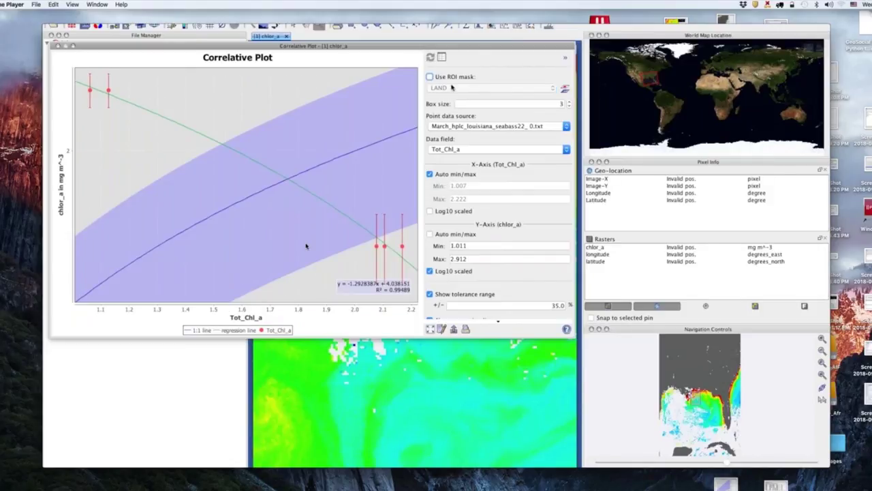
scroll(453, 88, "down", 1)
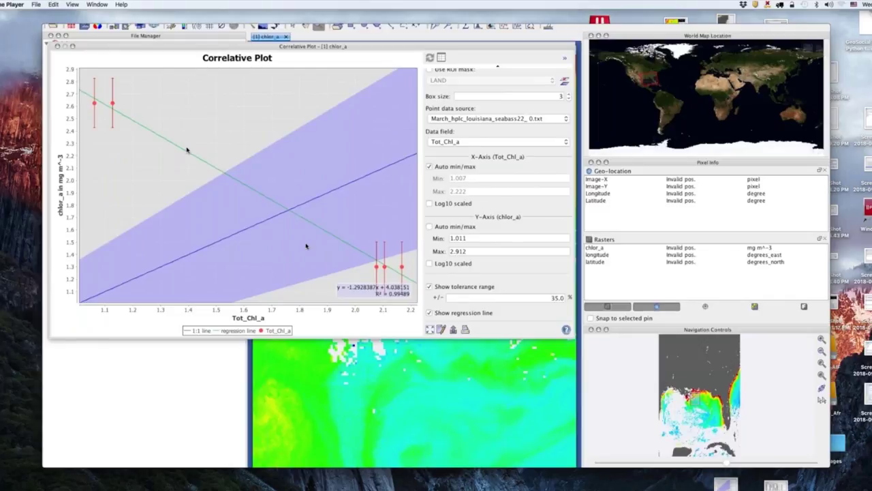
- Set the chlor_a profile plot's correlative point data source to March_hplc_louisiana_seabass22_ 0.txt with data field Tot_Chl_a
mouse_move(264, 420)
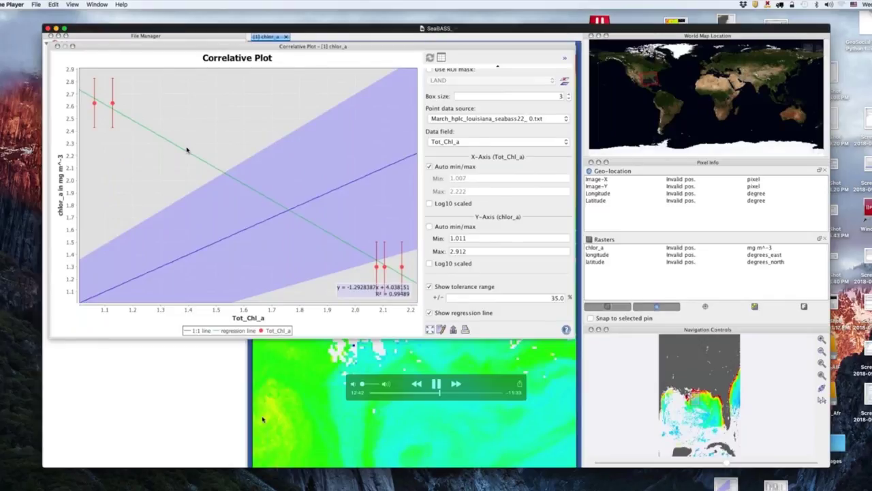
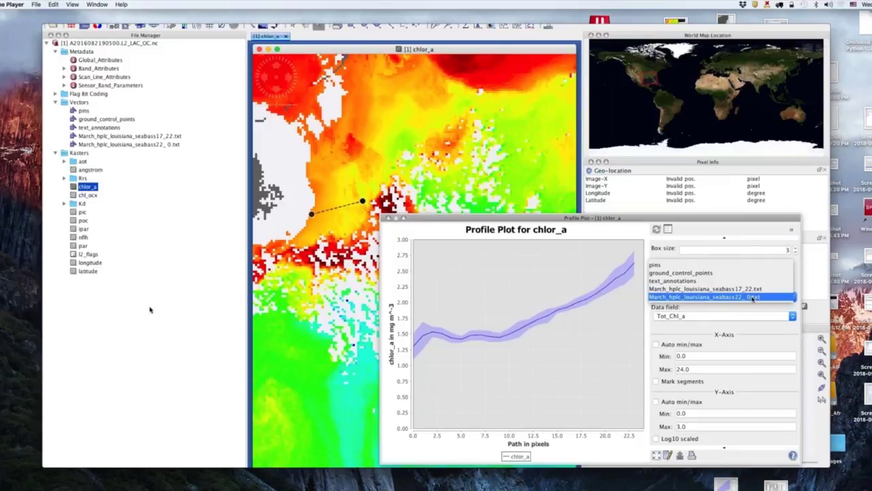
left_click(753, 298)
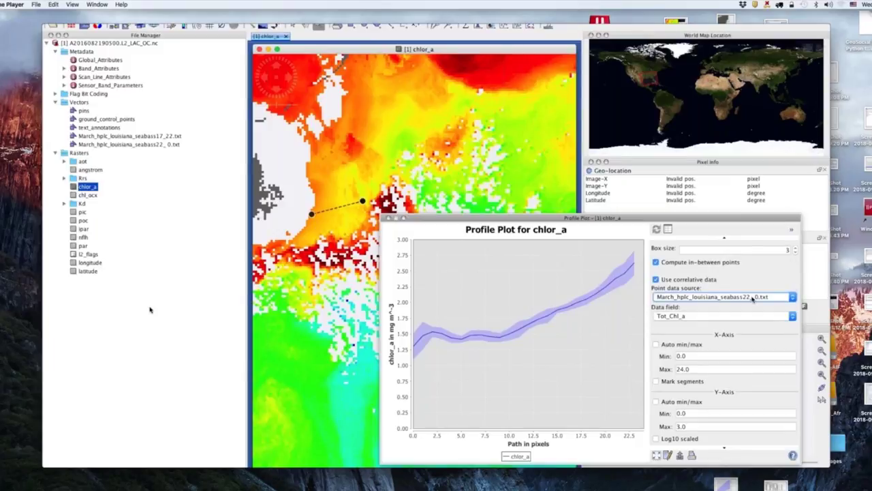
left_click(711, 317)
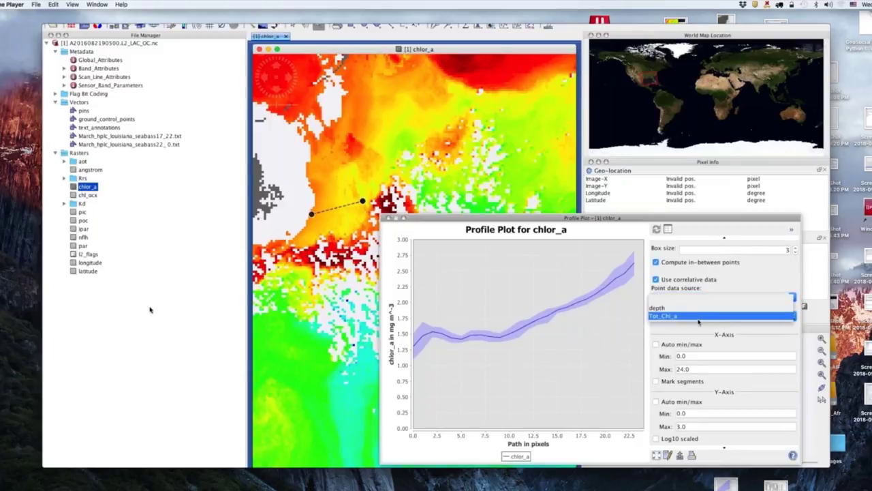
left_click(709, 318)
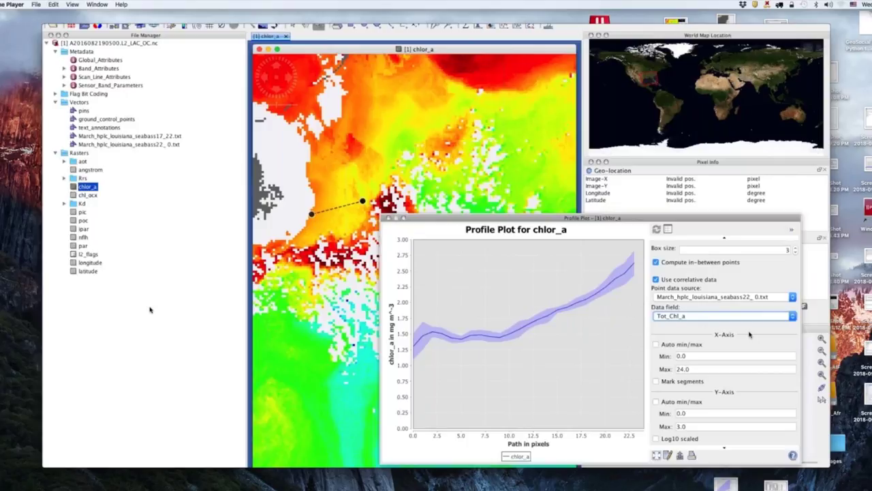
scroll(750, 334, "up", 3)
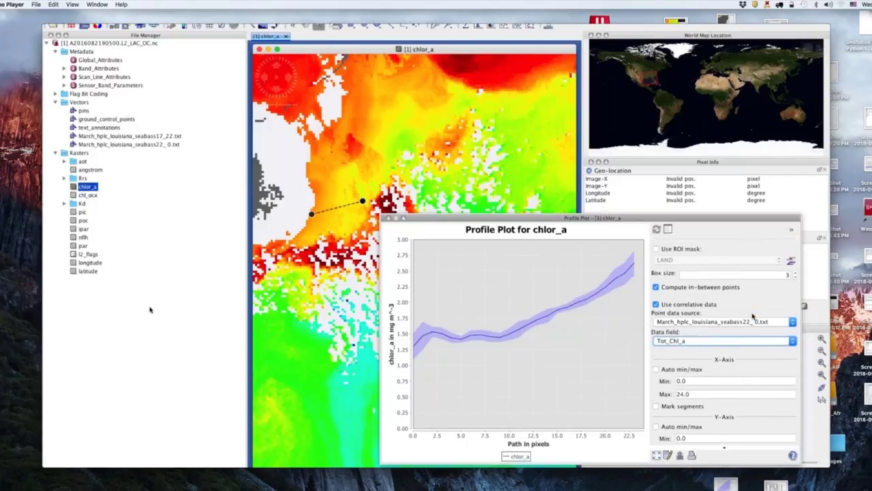
- Compare the chlor_a profile at a box size of 1, then restore the box size to 3 and inspect the curve
left_click(796, 276)
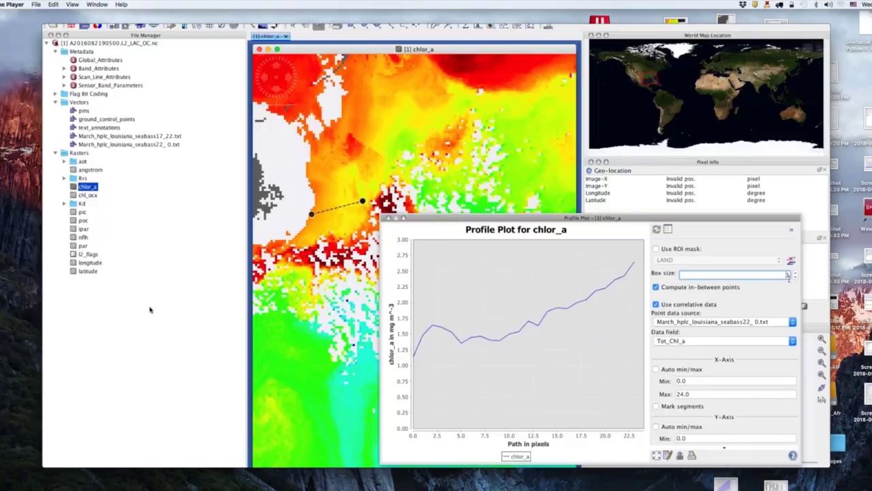
mouse_move(447, 329)
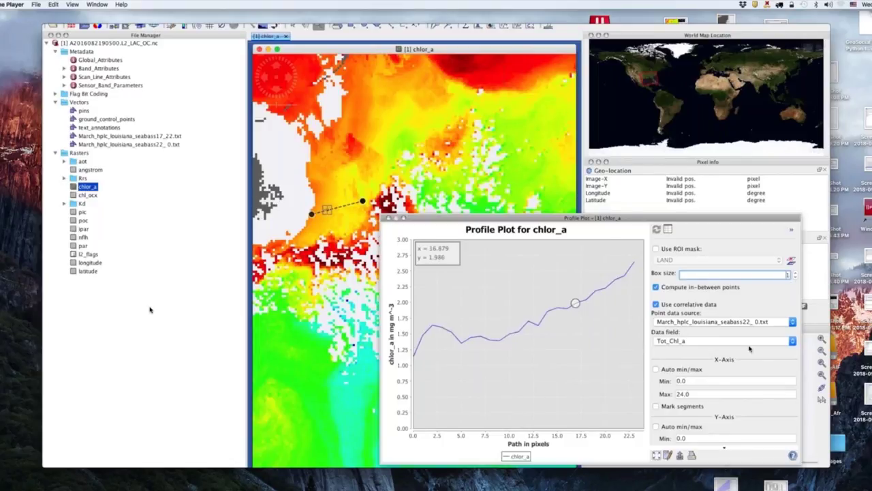
scroll(741, 385, "down", 1)
left_click(796, 265)
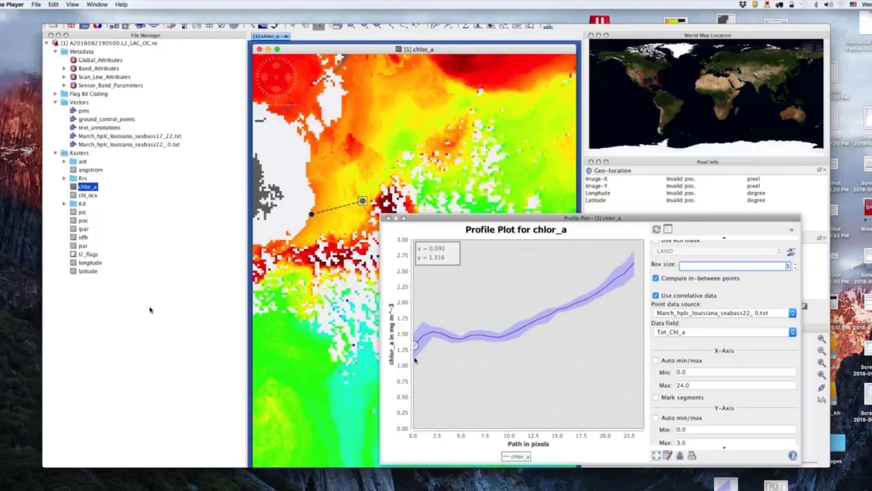
mouse_move(438, 348)
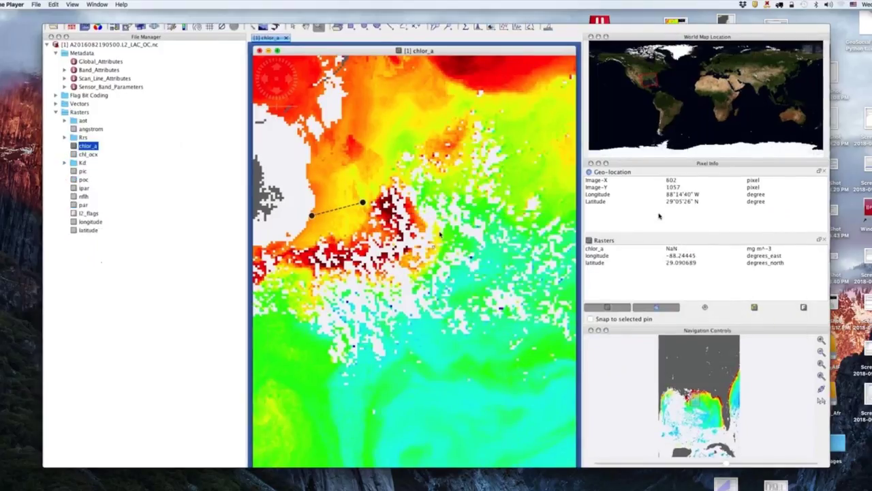
left_click(659, 216)
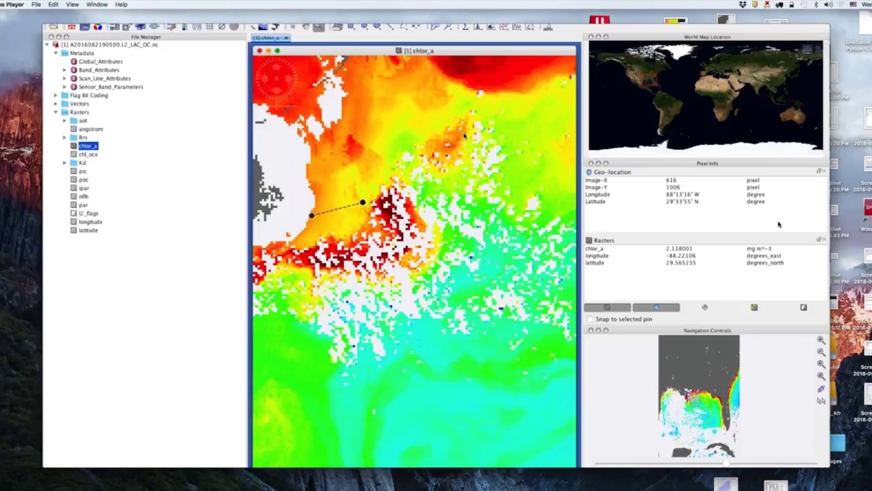
- Collapse the first product's rasters and open the product A2010311183000.L2_LAC_OC.nc from the Philadelphia folder
left_click(56, 113)
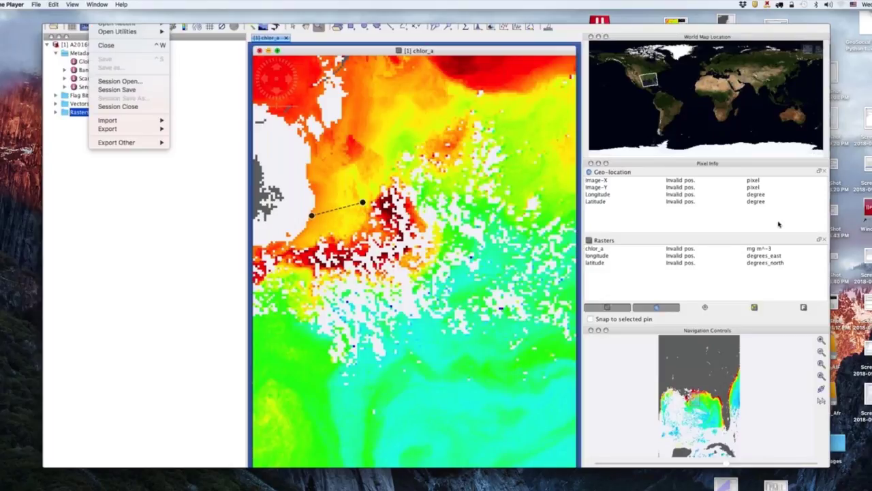
key("super+o")
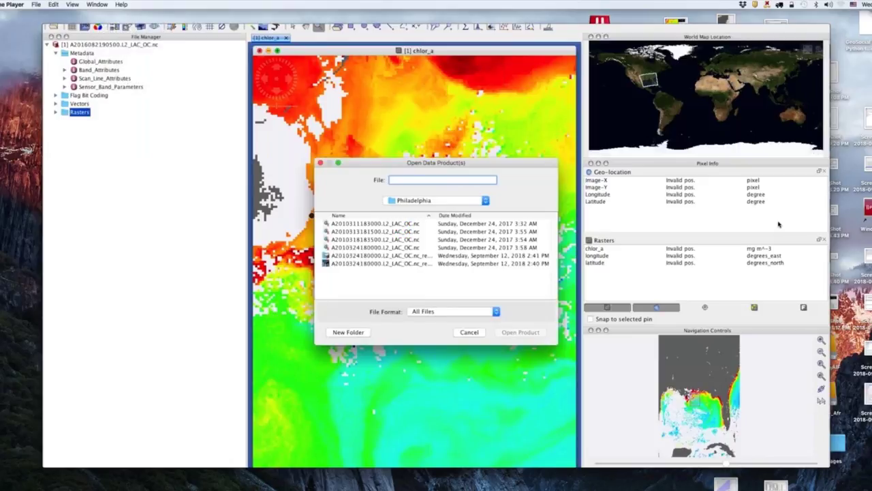
left_click(376, 224)
left_click(520, 332)
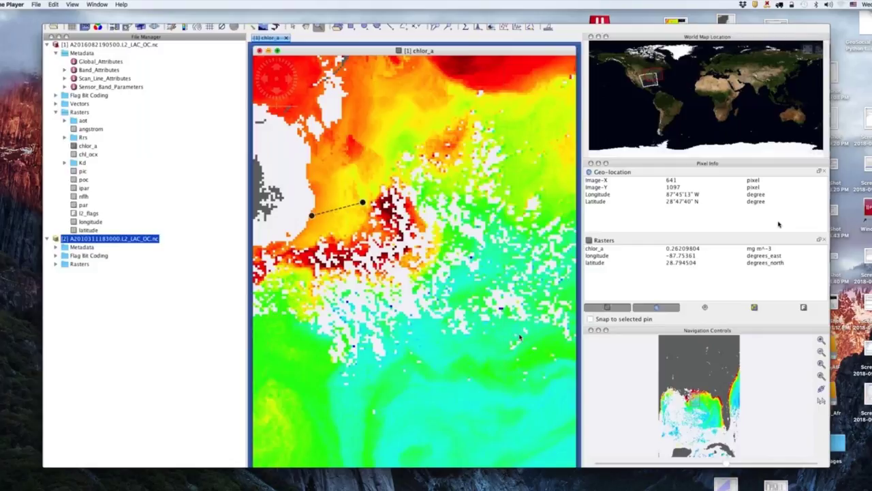
- Display the chlor_a raster of A2010311183000.L2_LAC_OC.nc and turn on its LAND mask
left_click(56, 265)
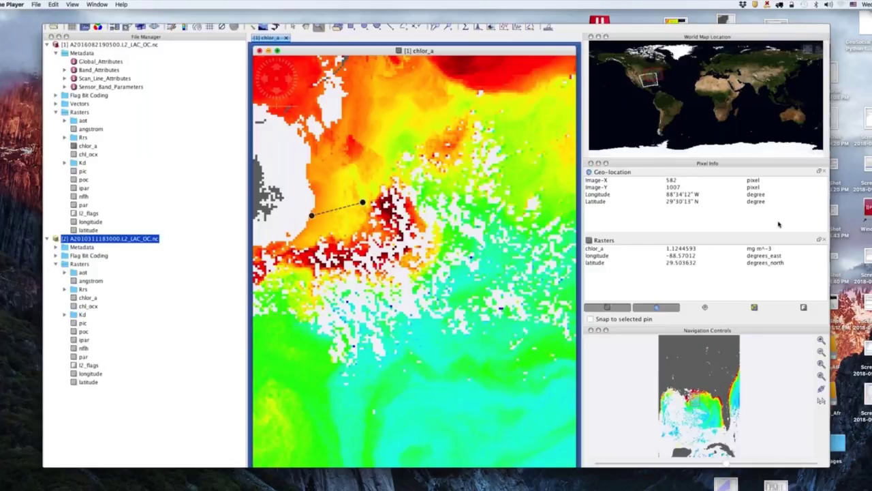
left_click(88, 299)
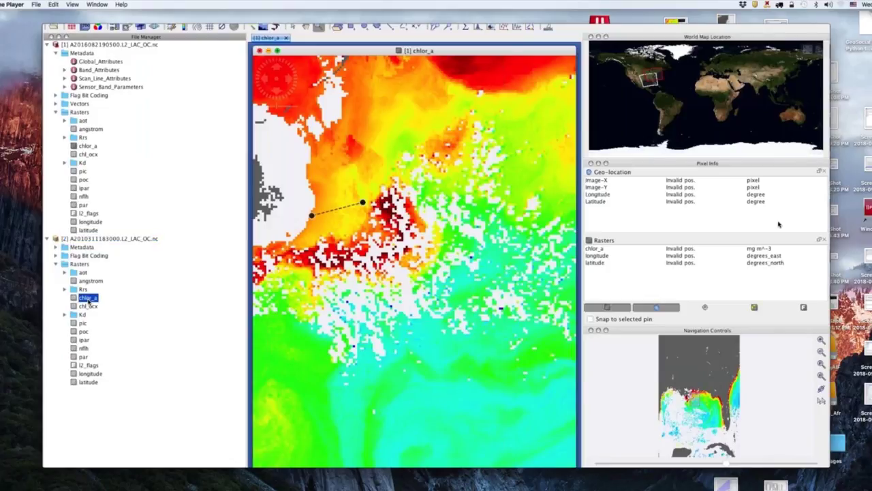
double_click(88, 299)
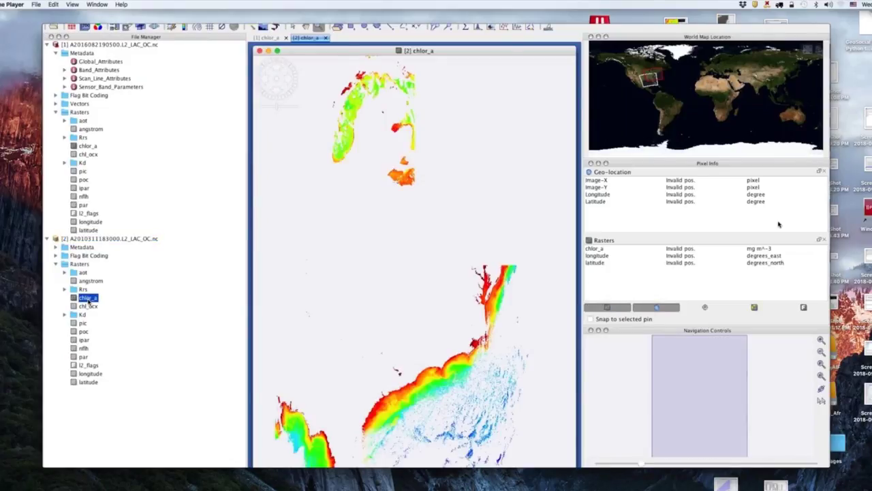
left_click(85, 28)
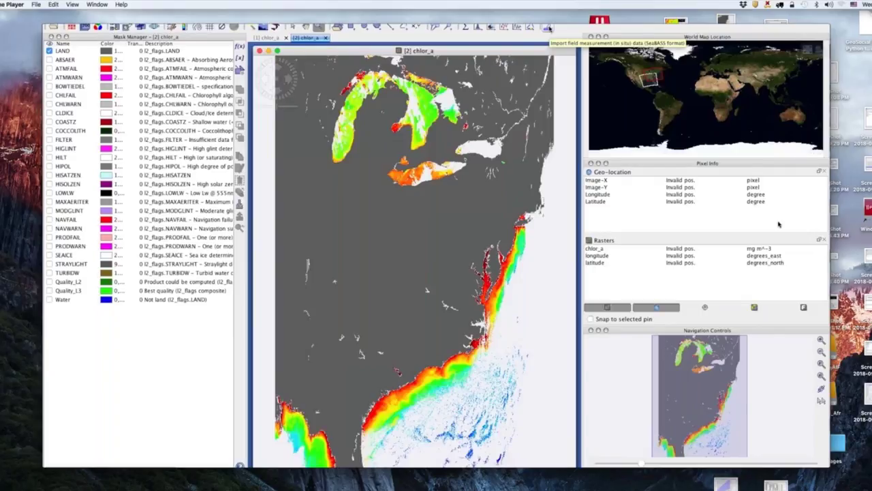
- Import the SeaBASS in situ file CV5_OM_pigments_g onto the second product's chlor_a image
left_click(549, 28)
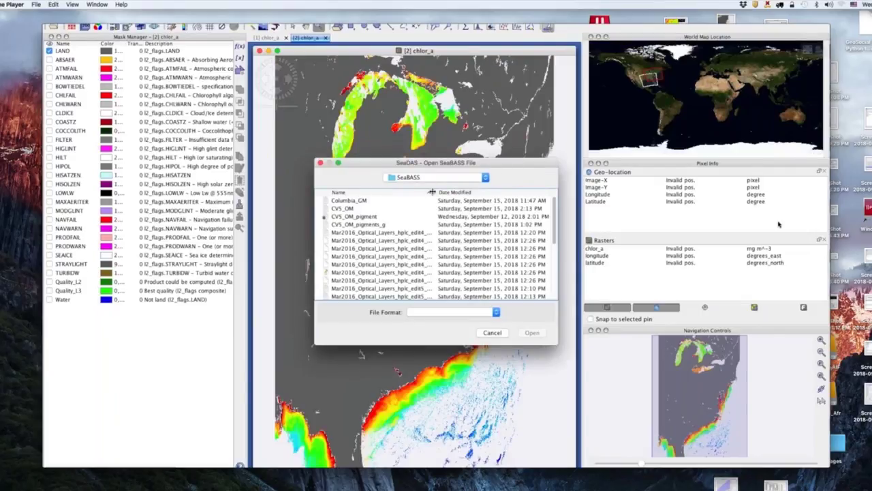
left_click_drag(431, 192, 458, 193)
left_click(355, 224)
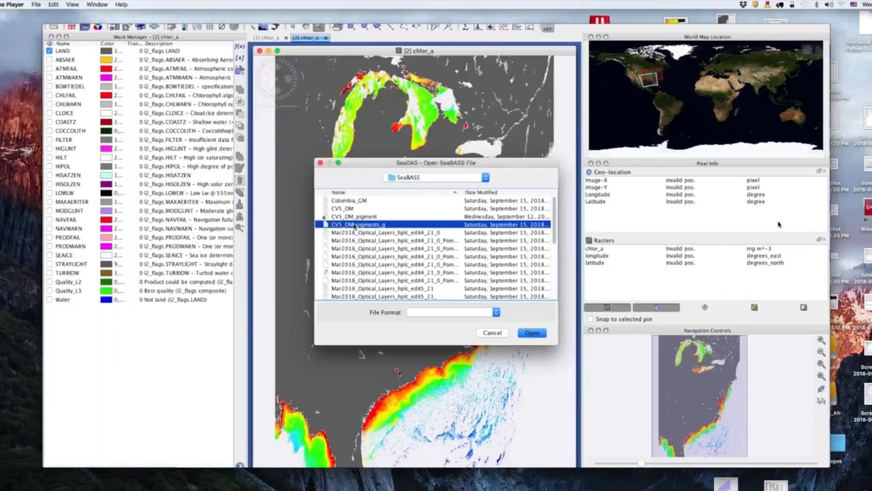
left_click(538, 334)
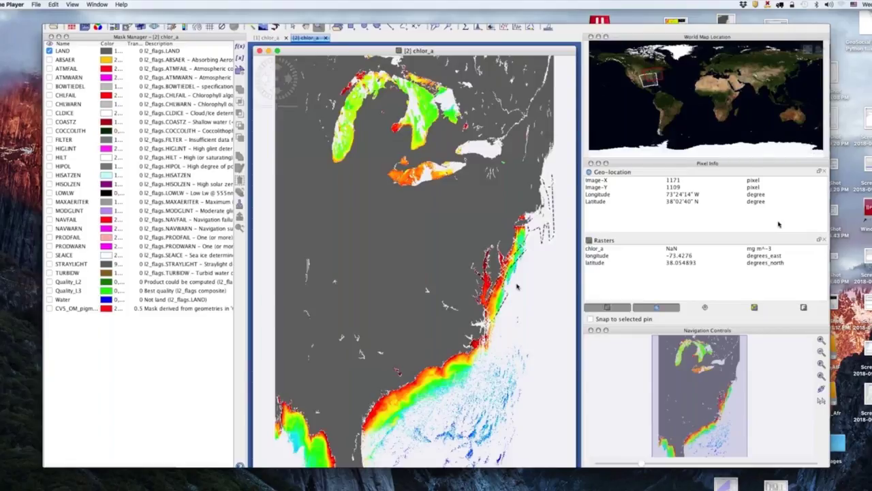
mouse_move(705, 302)
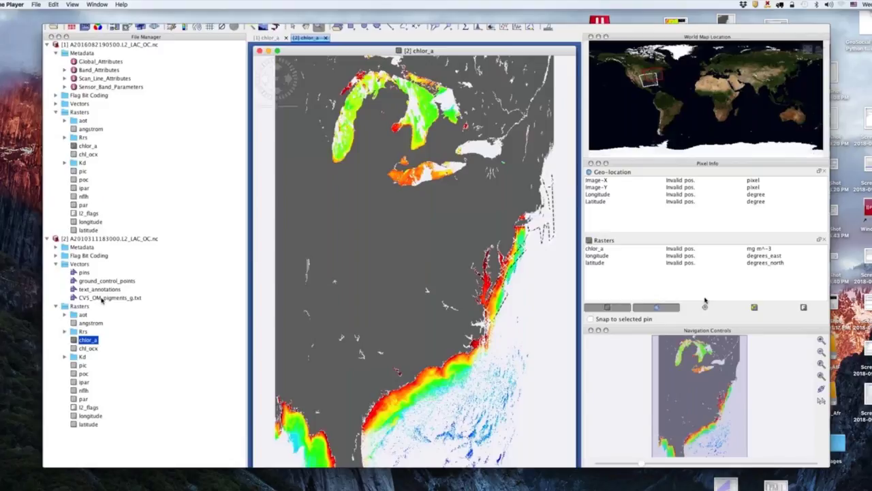
- Close the CV5_OM_pigments_g.txt table and check time_coverage_start and time_coverage_end in the second product's Global_Attributes
mouse_move(679, 309)
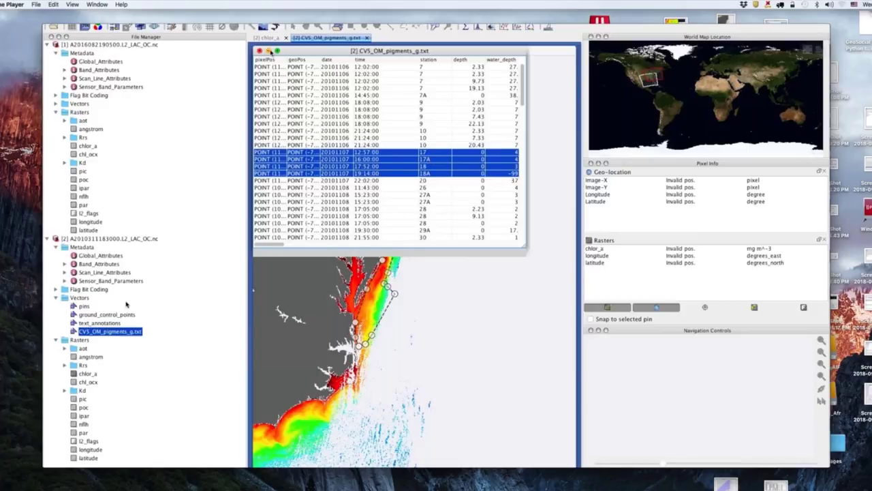
left_click(260, 52)
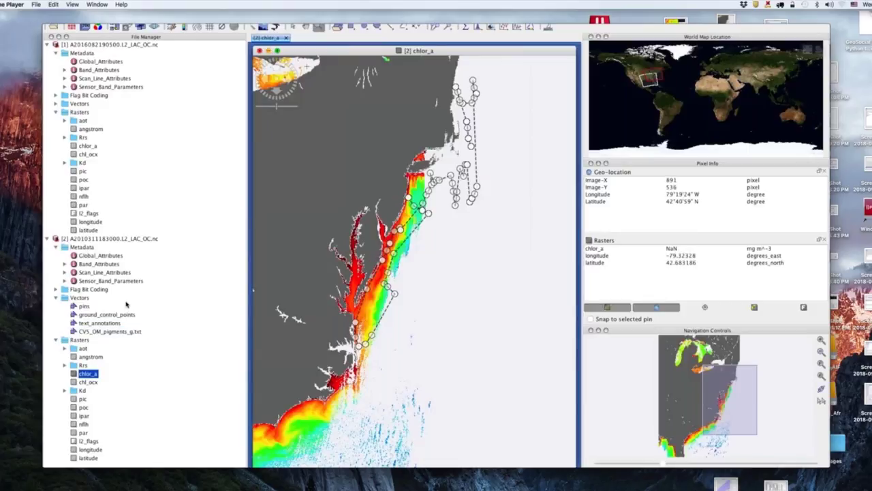
left_click(116, 257)
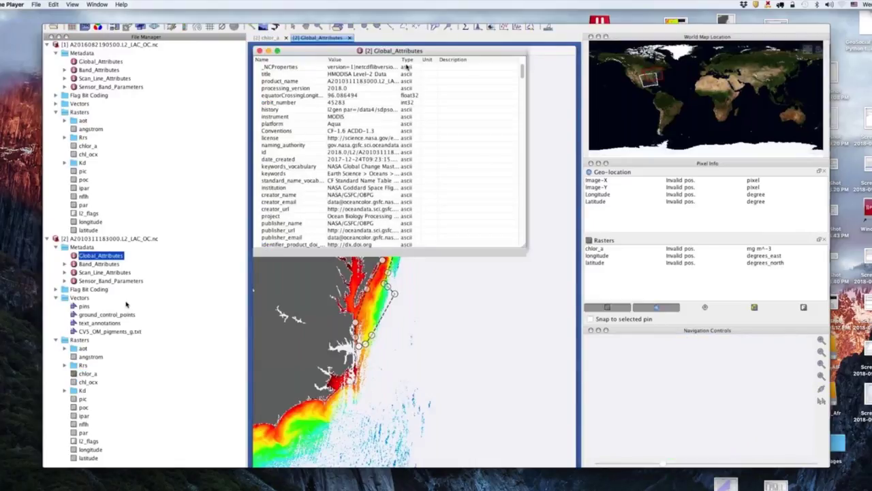
left_click_drag(399, 59, 468, 60)
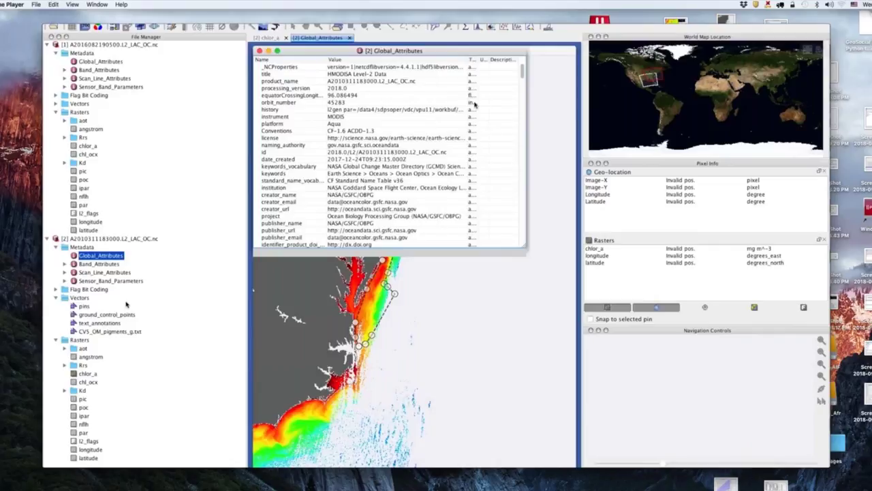
left_click_drag(523, 72, 526, 89)
left_click(403, 109)
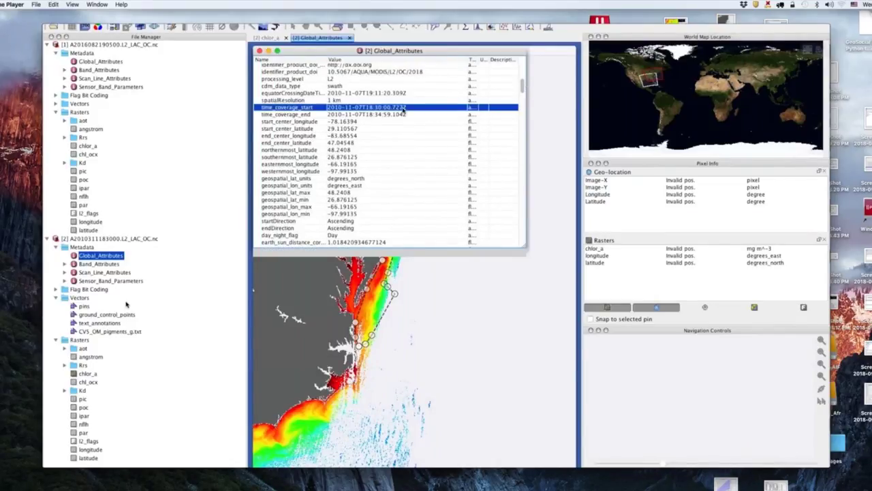
left_click(405, 114)
left_click(413, 121)
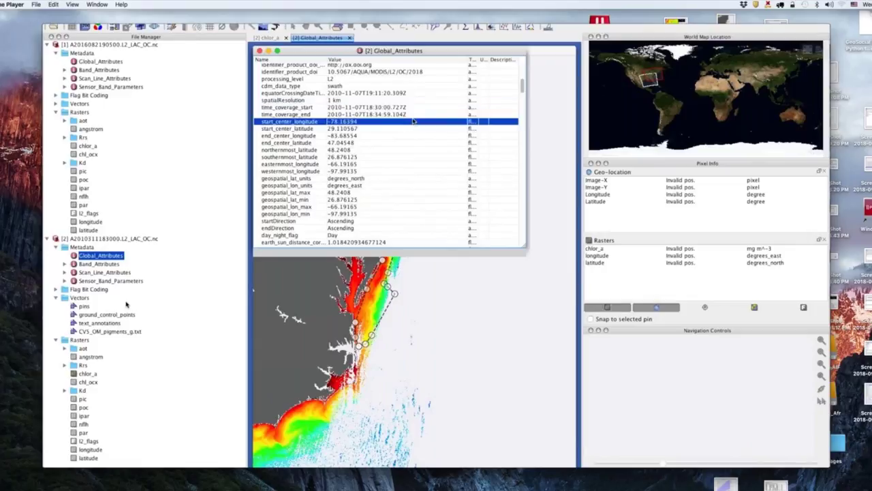
left_click(413, 114)
left_click(413, 107)
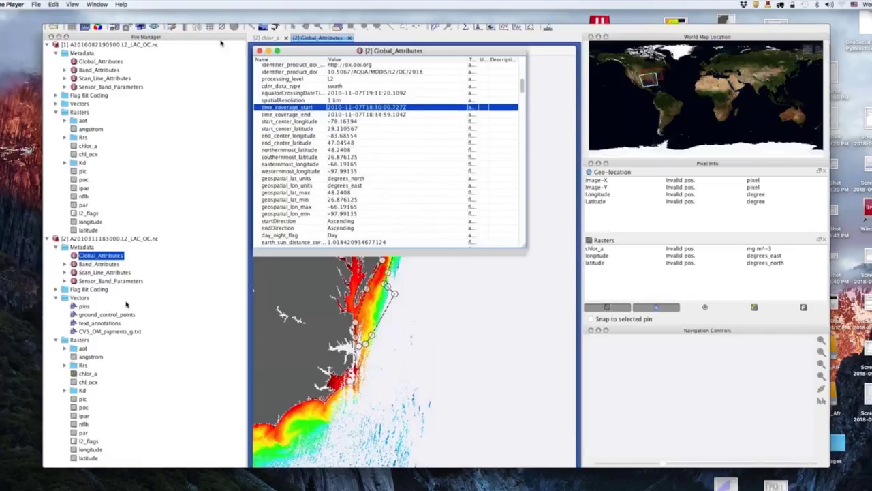
left_click(259, 51)
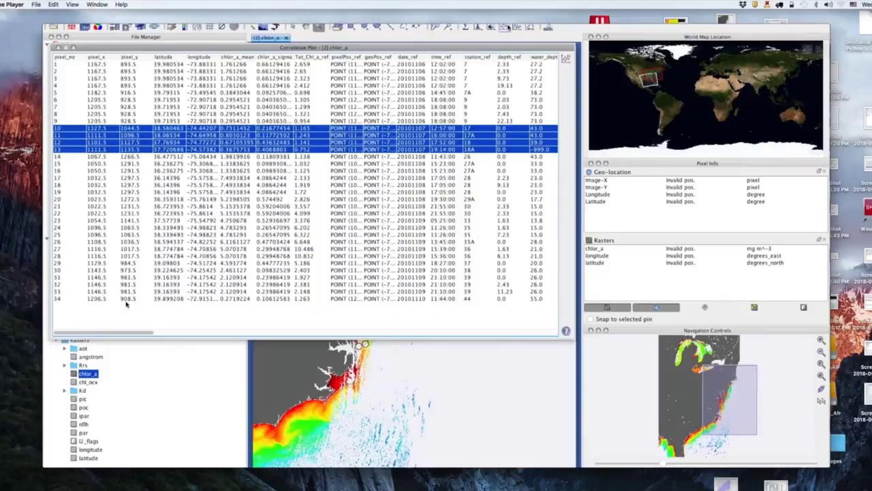
- Compute the correlative plot of the second chlor_a band with point data source CV5_OM_pigments_g.txt and data field Tot_Chl_a
left_click(566, 60)
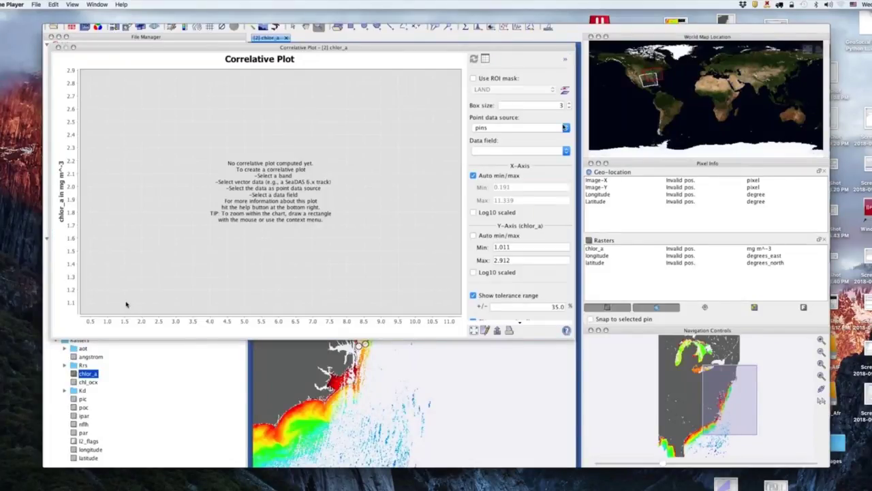
left_click(566, 128)
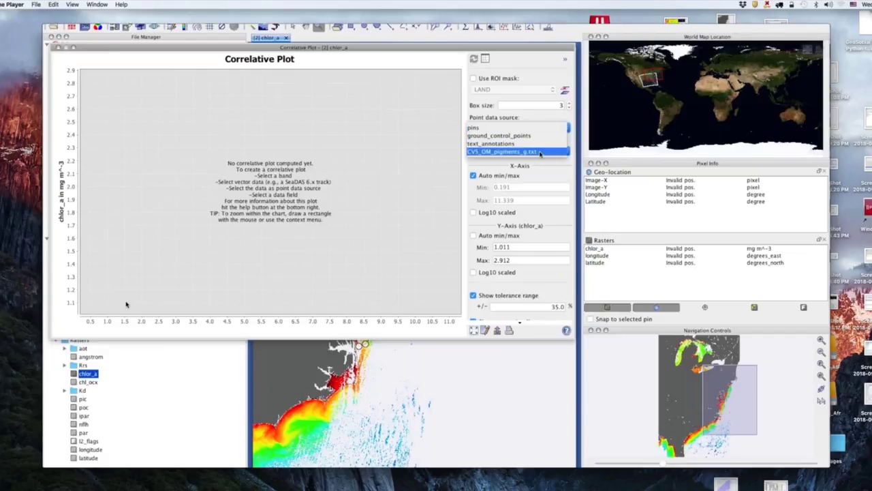
left_click(539, 152)
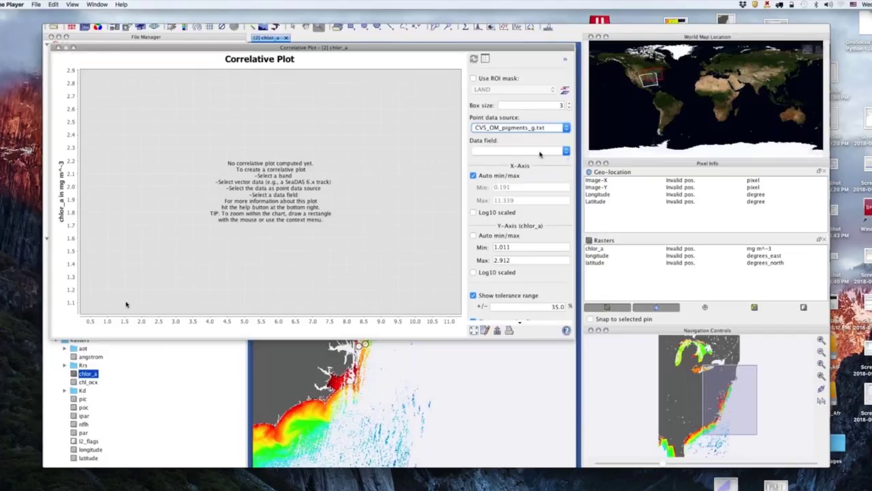
left_click(567, 152)
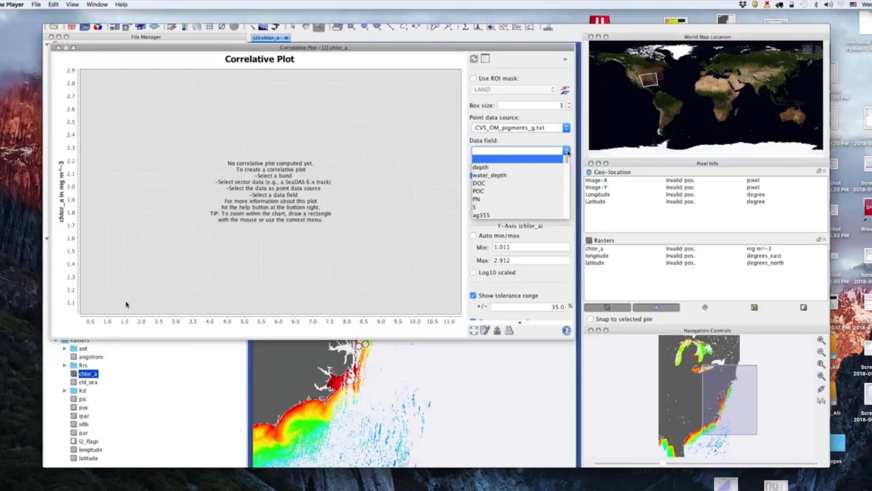
scroll(539, 192, "down", 3)
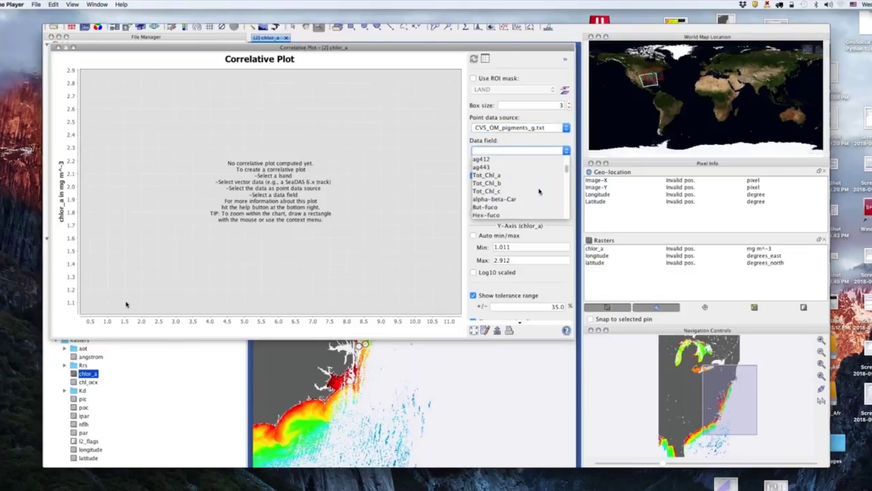
left_click(514, 175)
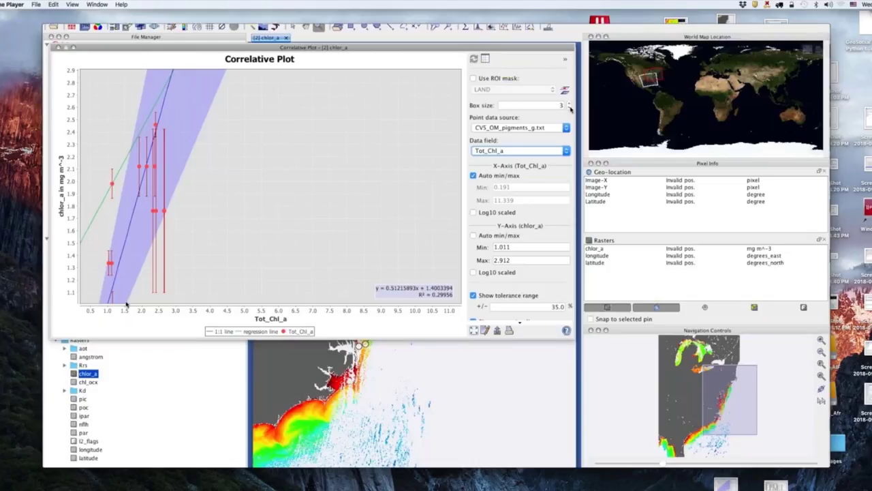
- Inspect the correlative plot's data table, highlighting the 20101107 rows for stations 17 to 18A, and close the plot
left_click(486, 60)
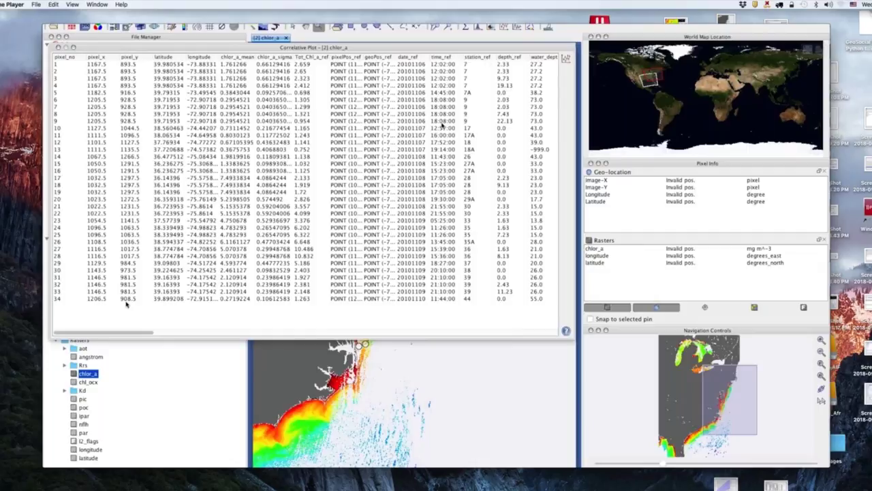
left_click_drag(441, 128, 426, 150)
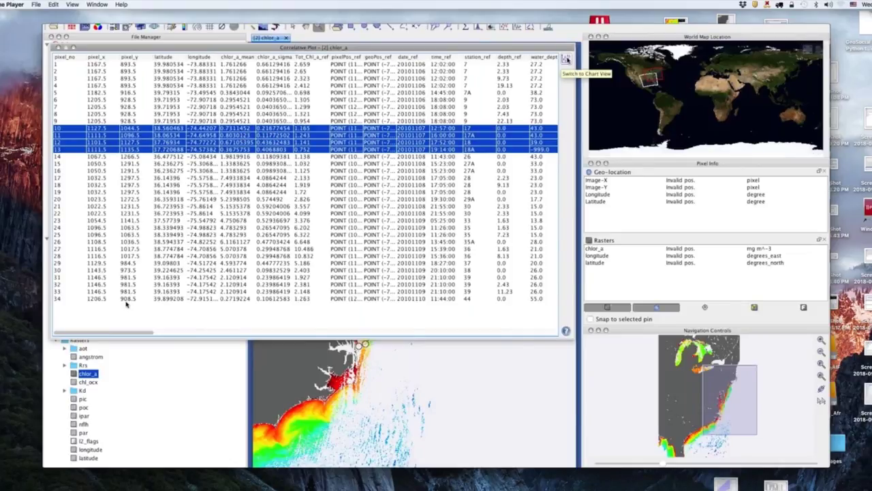
left_click(565, 59)
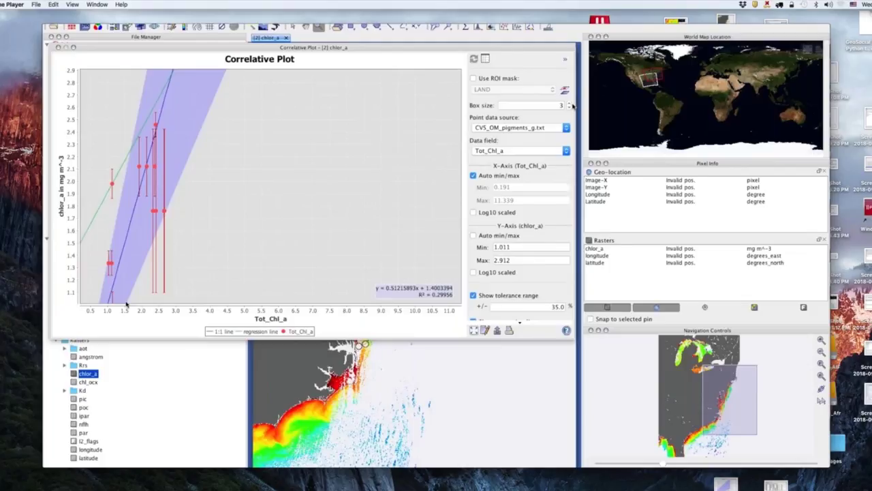
left_click(486, 58)
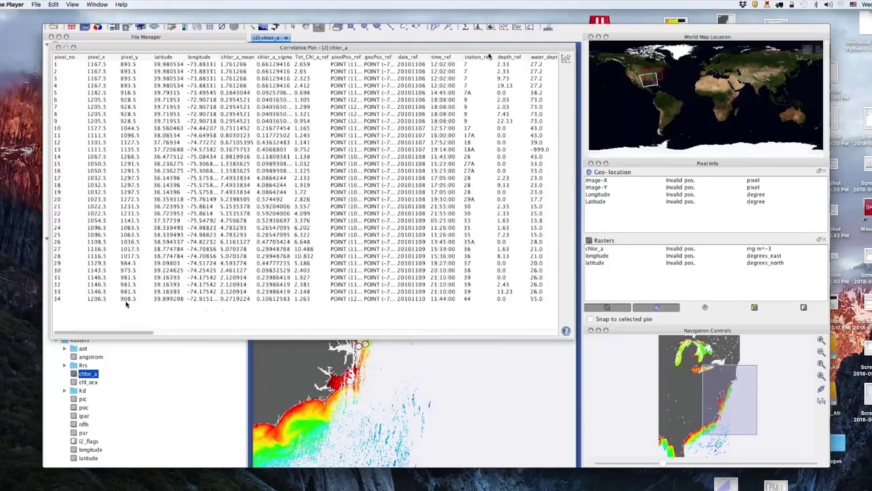
left_click(57, 47)
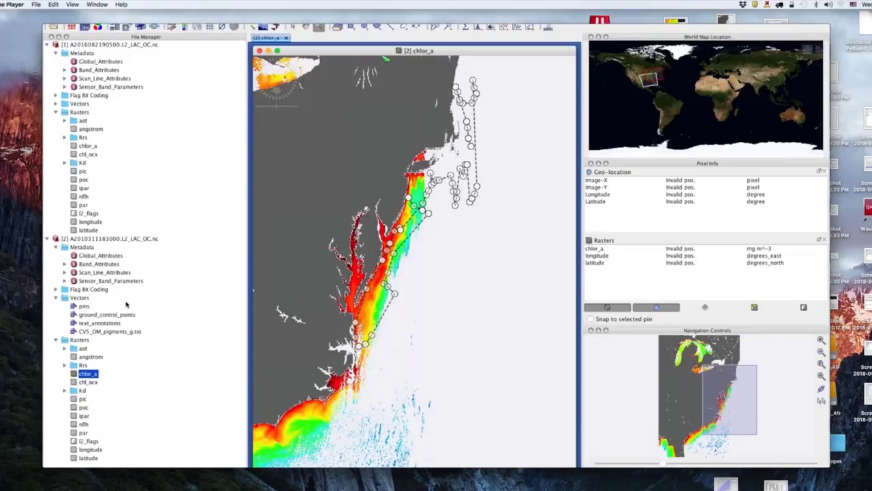
- Switch to the Algorithm_final2 recording in QuickTime Player and move its window higher on the screen
mouse_move(129, 303)
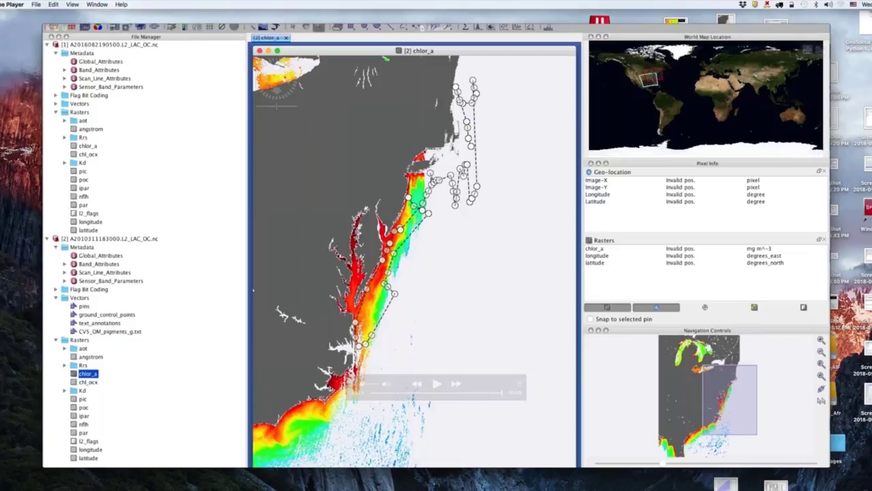
right_click(563, 485)
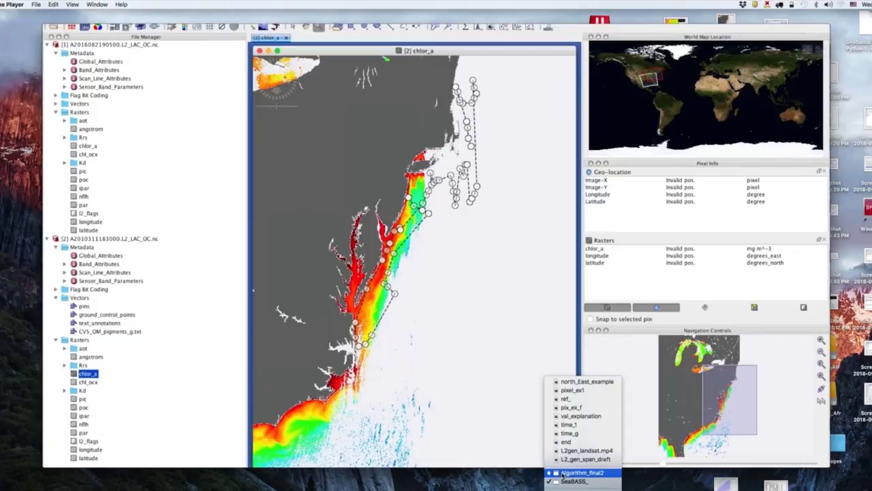
left_click(563, 473)
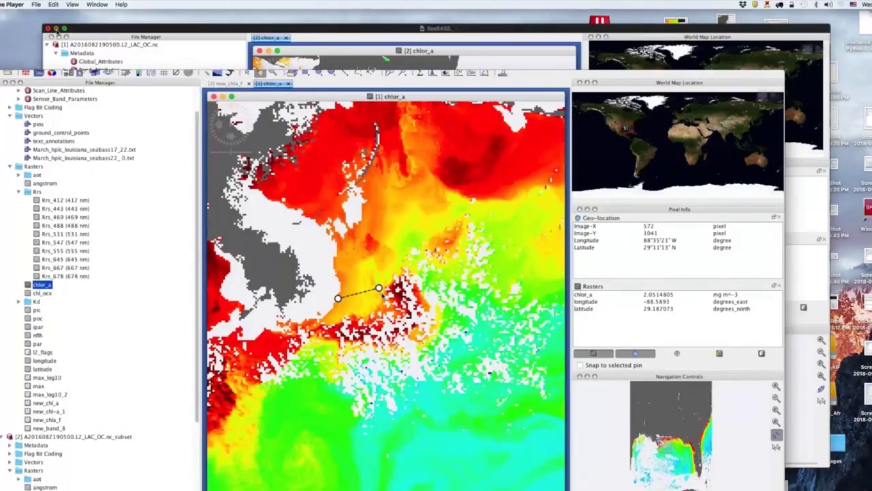
left_click_drag(362, 75, 379, 15)
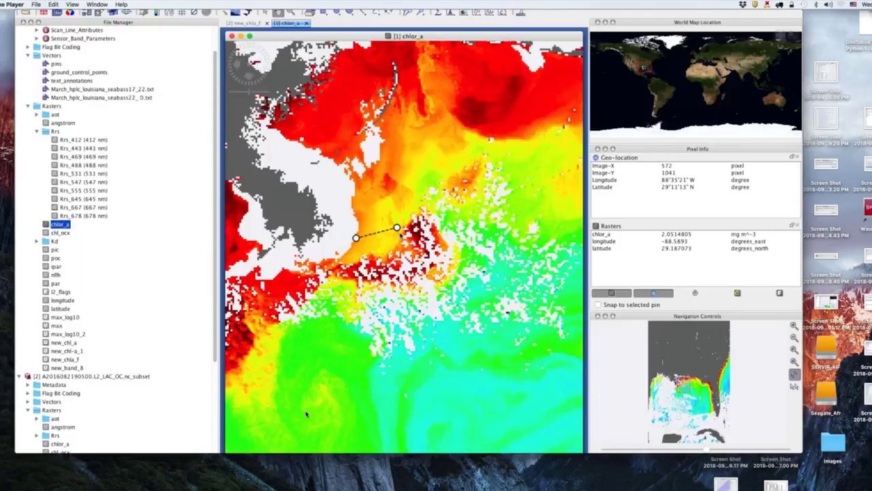
mouse_move(410, 369)
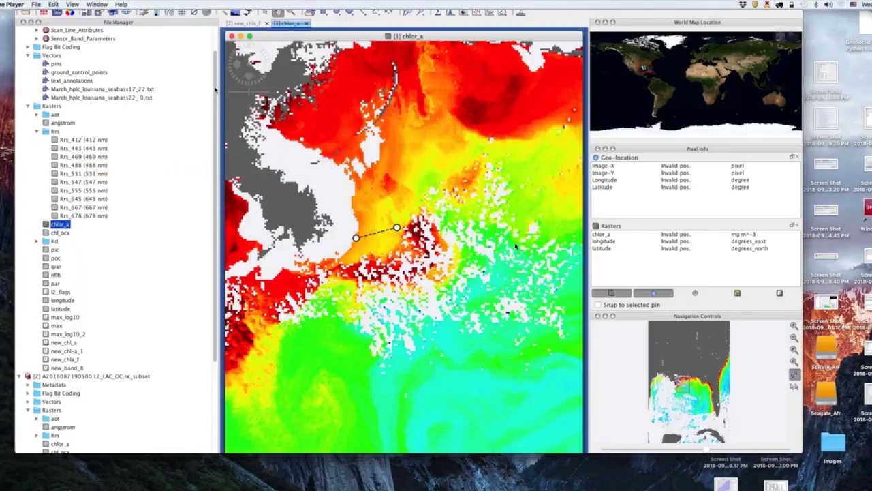
- Check the long_name and reference of chlor_a in the first product's Band_Attributes, widening the Value column, and close the table
left_click_drag(215, 88, 217, 46)
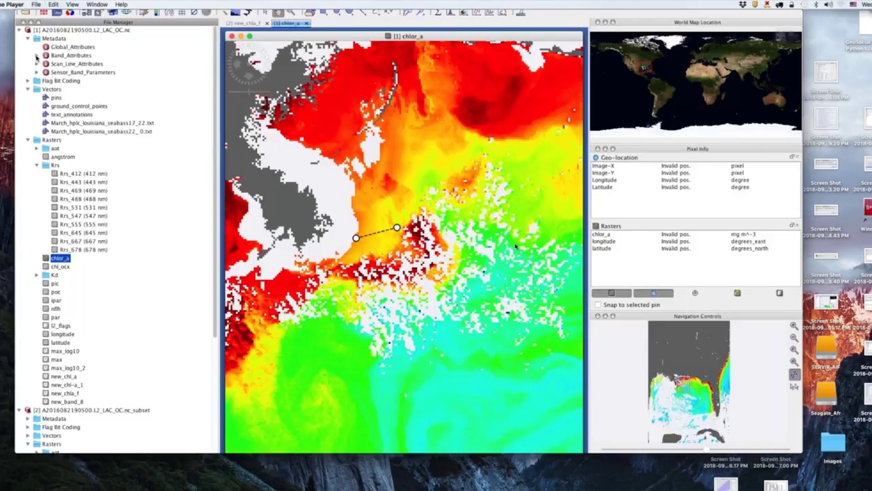
left_click(37, 56)
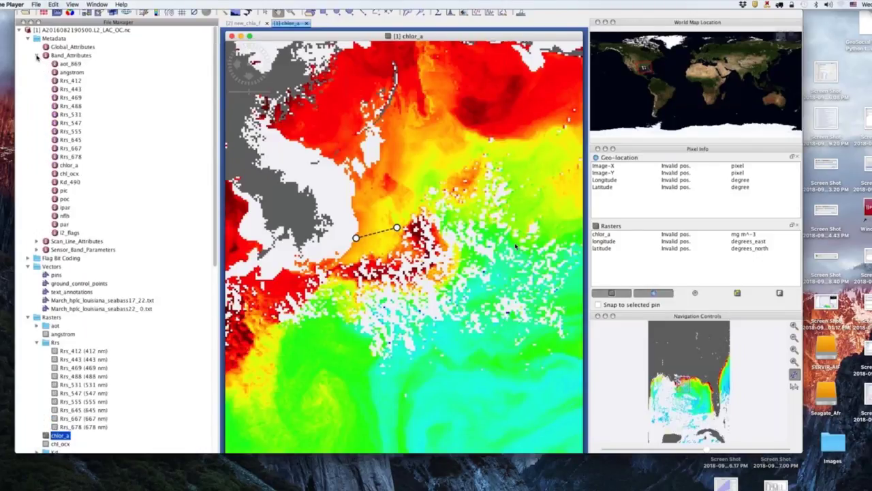
left_click(68, 166)
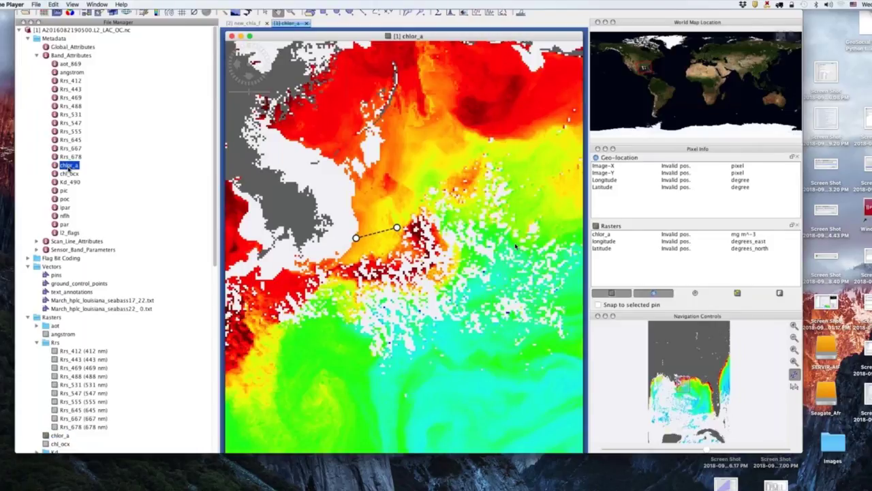
double_click(68, 167)
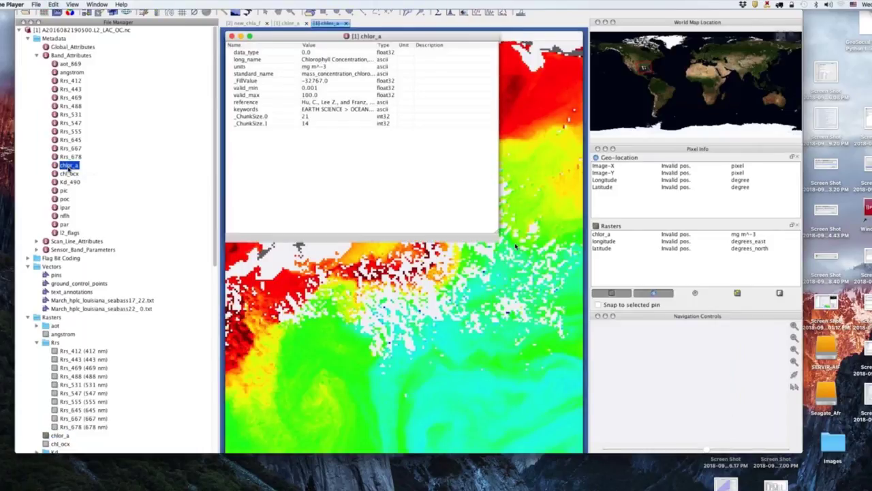
left_click_drag(431, 44, 427, 44)
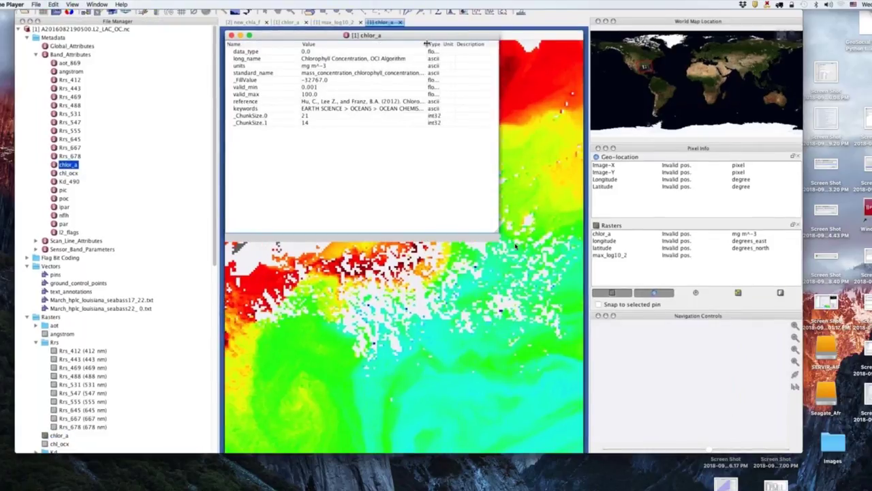
left_click(256, 102)
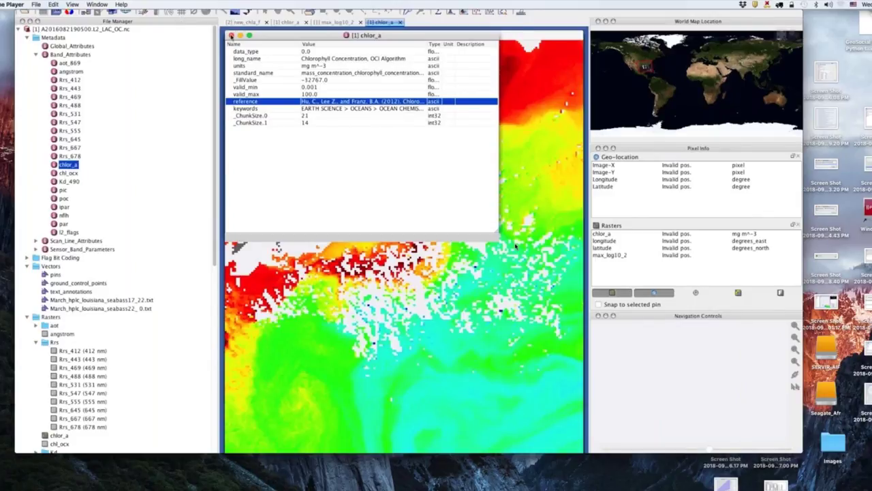
left_click(231, 34)
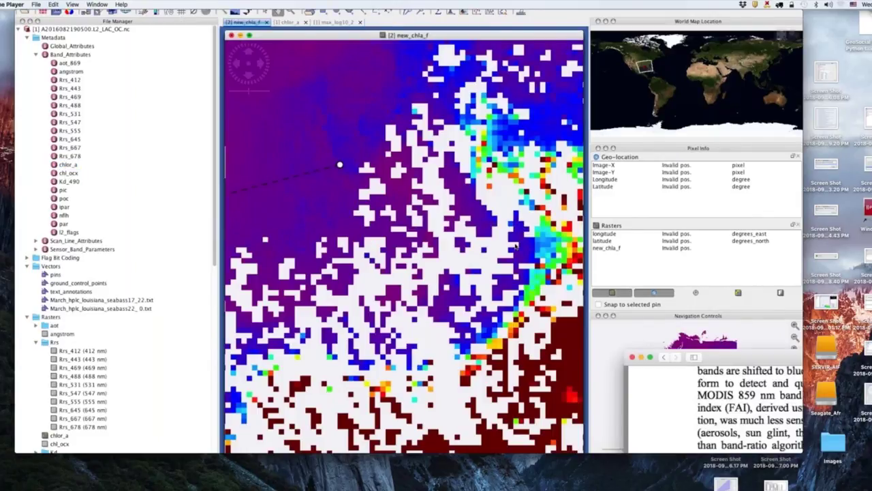
- Enlarge the chlorophyll a algorithm paper, go to its title page and highlight "color index (CI)" in the abstract
left_click_drag(777, 358, 591, 305)
double_click(592, 304)
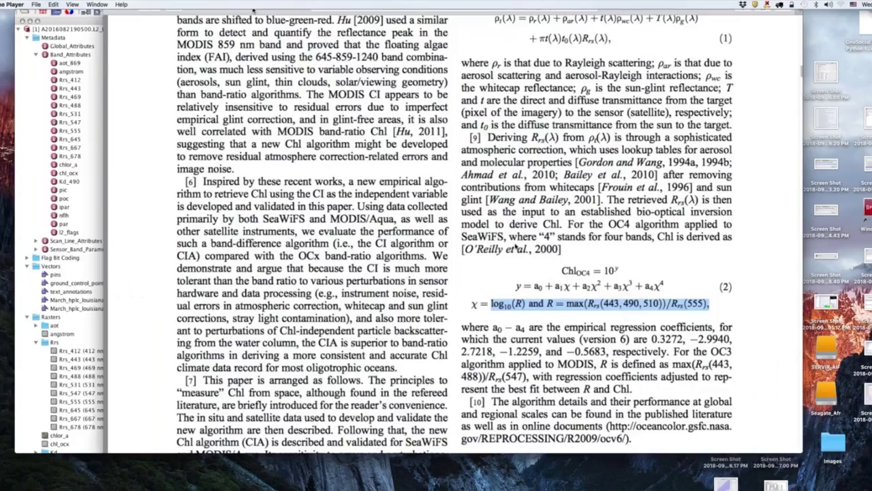
left_click_drag(475, 298, 692, 298)
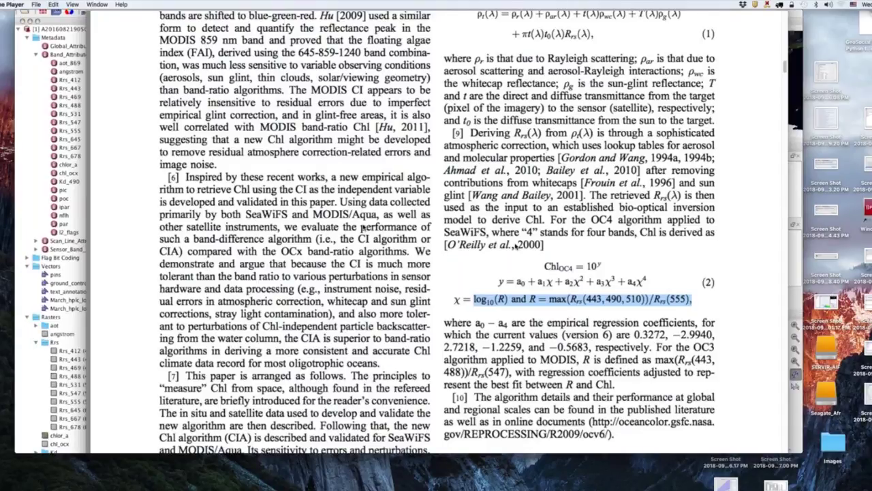
scroll(363, 228, "up", 5)
scroll(364, 229, "up", 15)
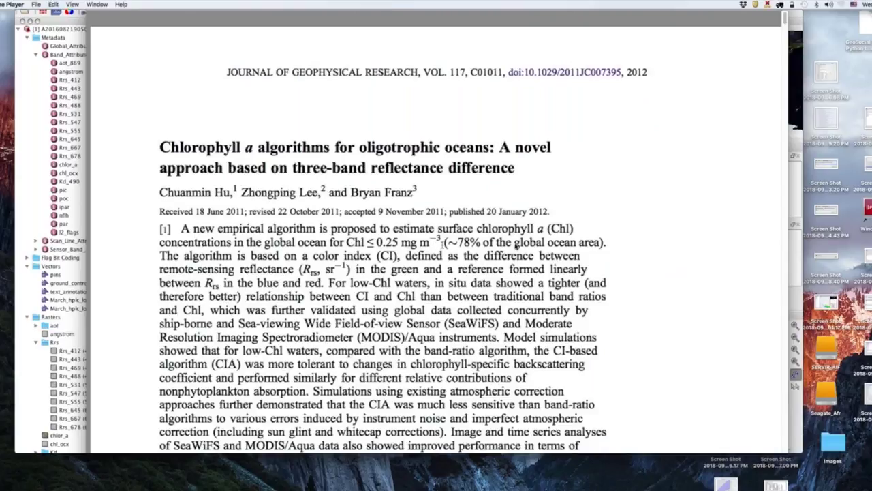
left_click_drag(313, 256, 398, 256)
scroll(424, 402, "down", 1)
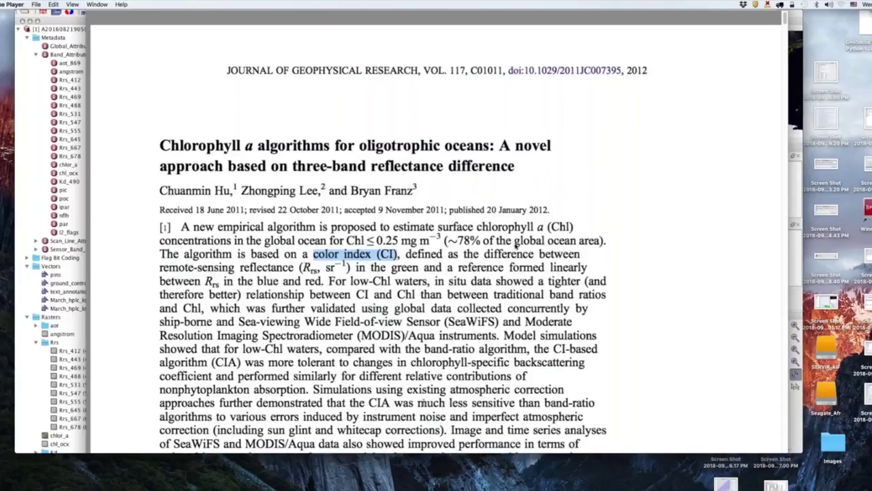
- Find equation (2) for the OC4 algorithm in the paper and highlight its three lines
scroll(423, 402, "down", 15)
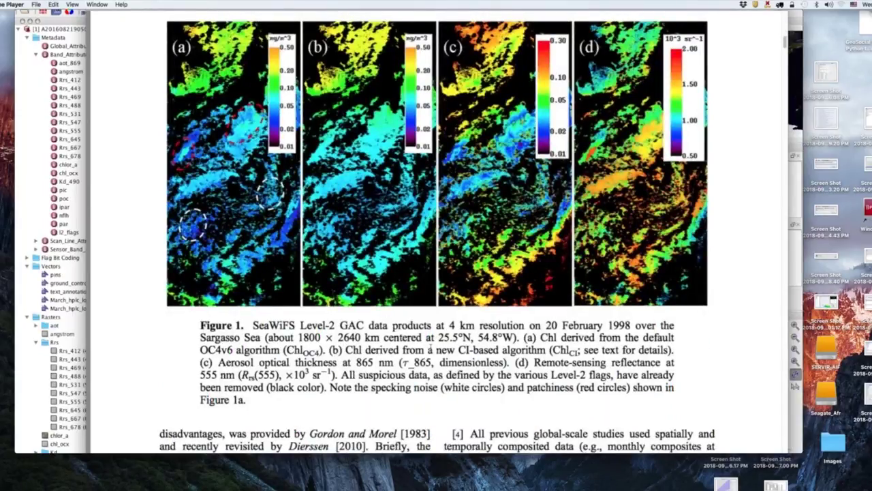
scroll(477, 293, "down", 10)
scroll(516, 247, "up", 2)
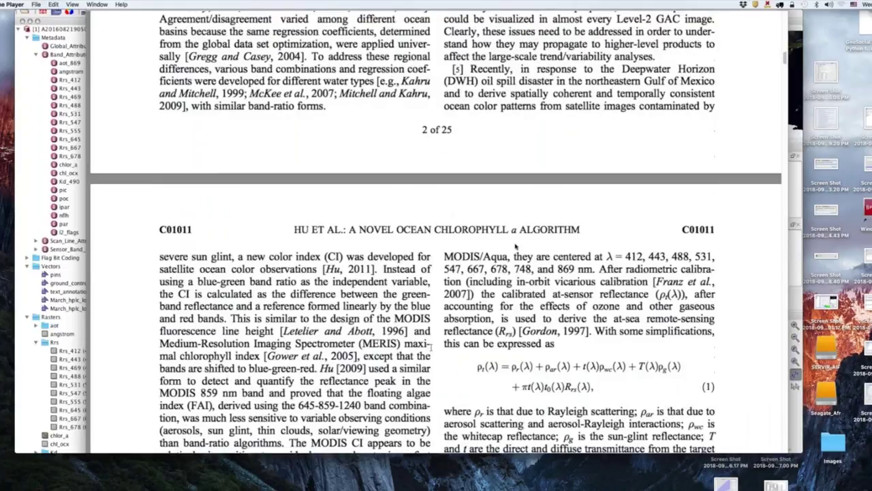
scroll(516, 247, "down", 10)
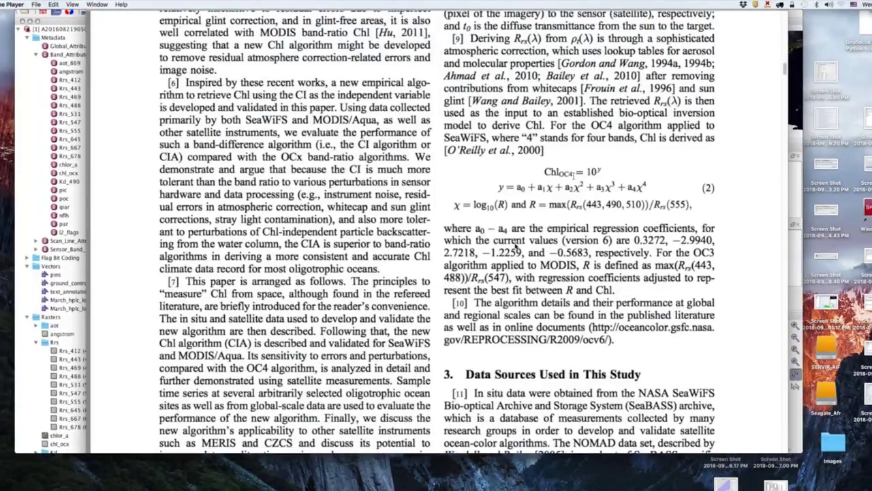
left_click_drag(499, 187, 697, 205)
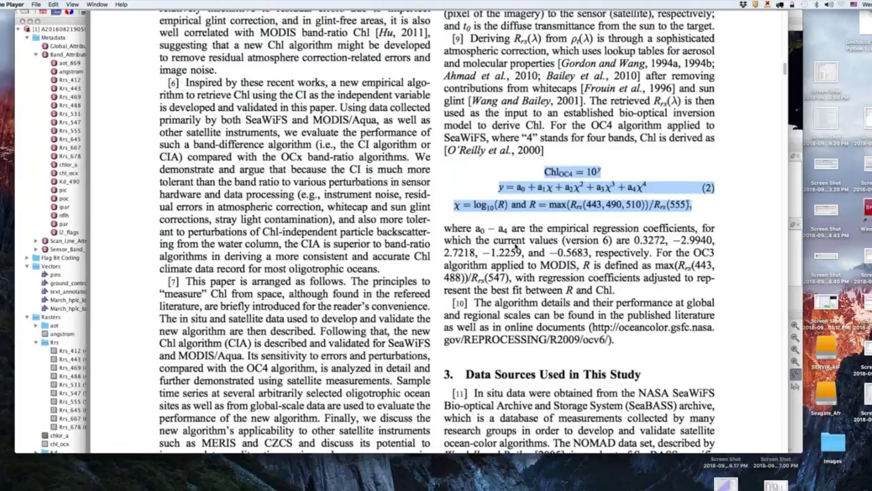
- Highlight the max(Rrs(443, 490, 510)) term and the polynomial a0 to a4 terms within equation (2)
left_click_drag(549, 205, 650, 204)
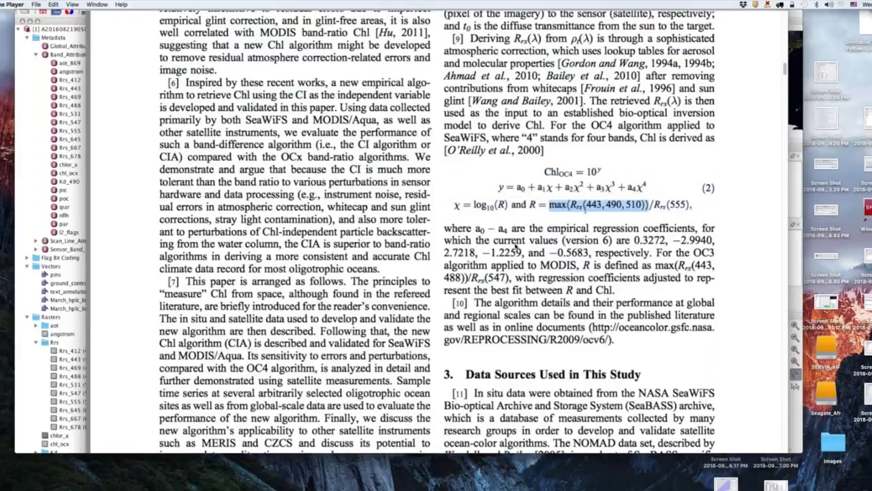
left_click_drag(585, 207, 644, 205)
left_click(463, 203)
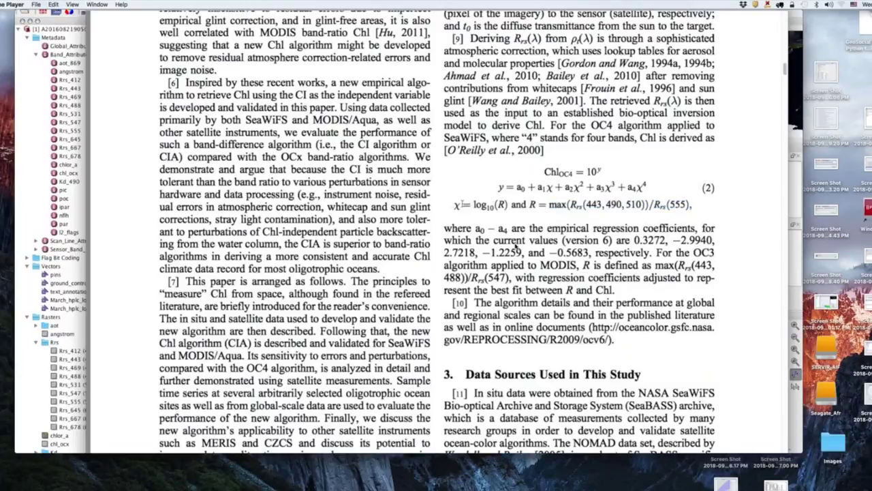
double_click(550, 189)
left_click_drag(517, 189, 648, 186)
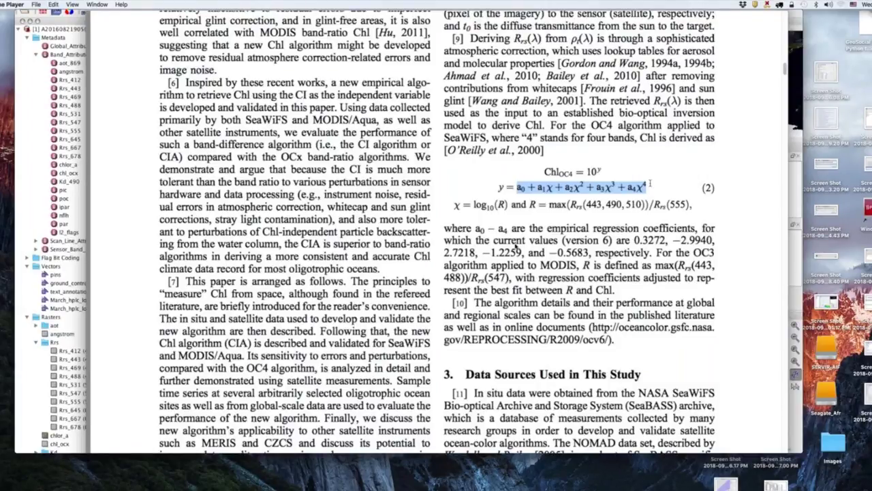
left_click(553, 188)
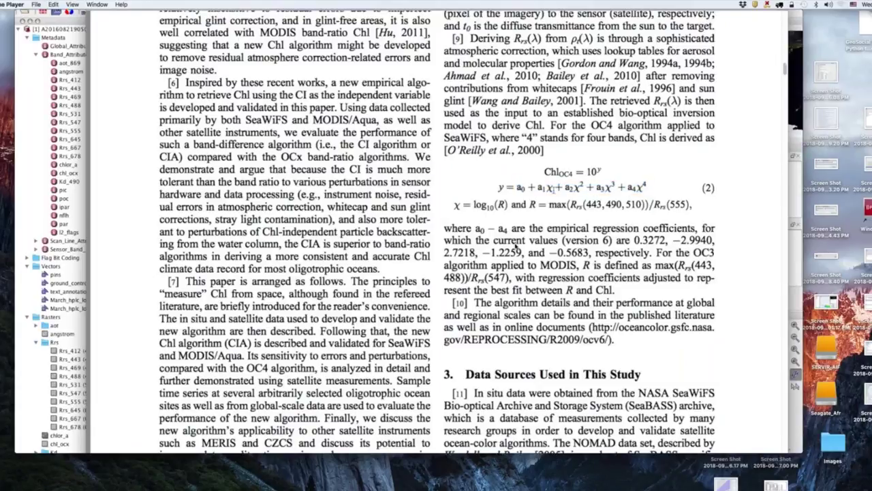
left_click_drag(522, 188, 575, 188)
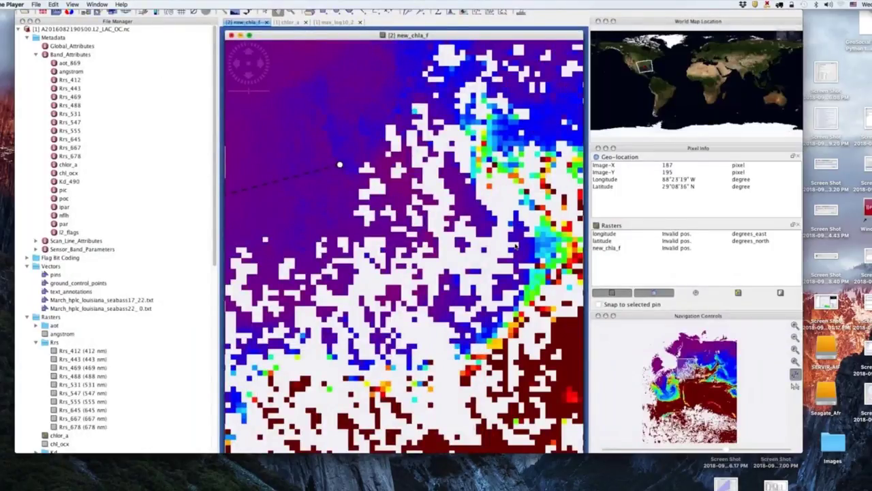
- Switch back to SeaDAS, show the first product's chlor_a image and open the max_log10_2 band
left_click(290, 22)
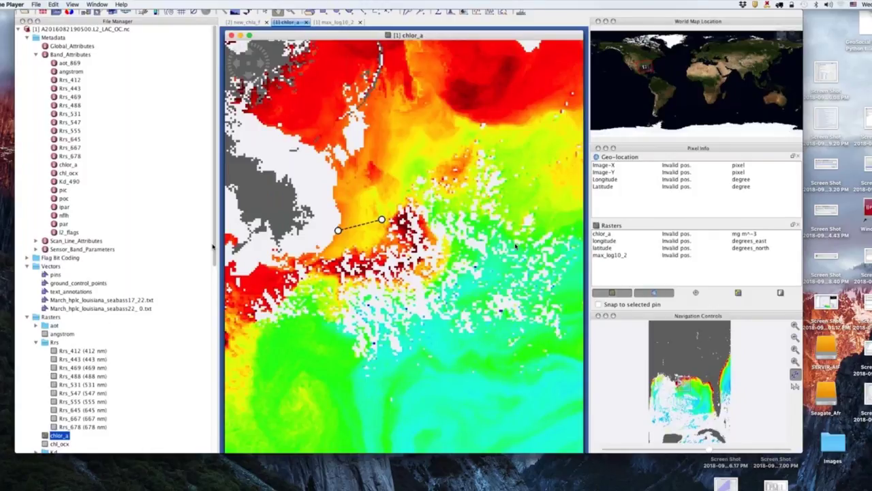
scroll(216, 337, "down", 5)
scroll(216, 337, "down", 1)
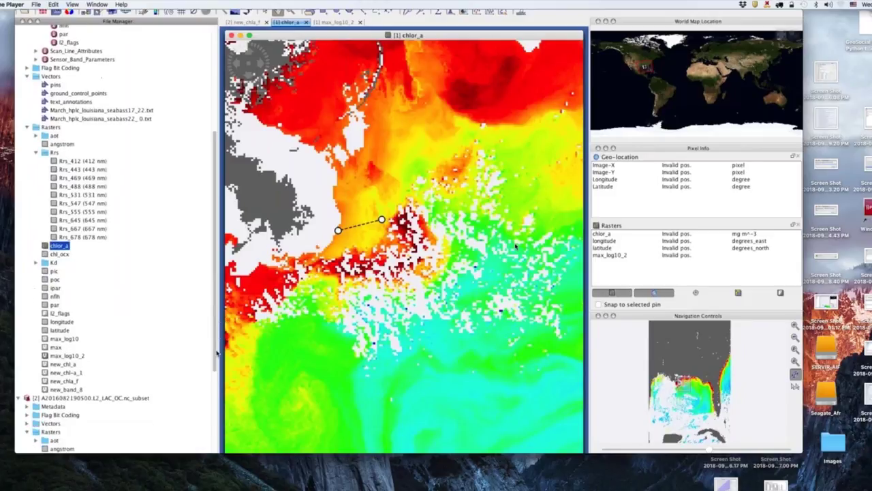
double_click(68, 357)
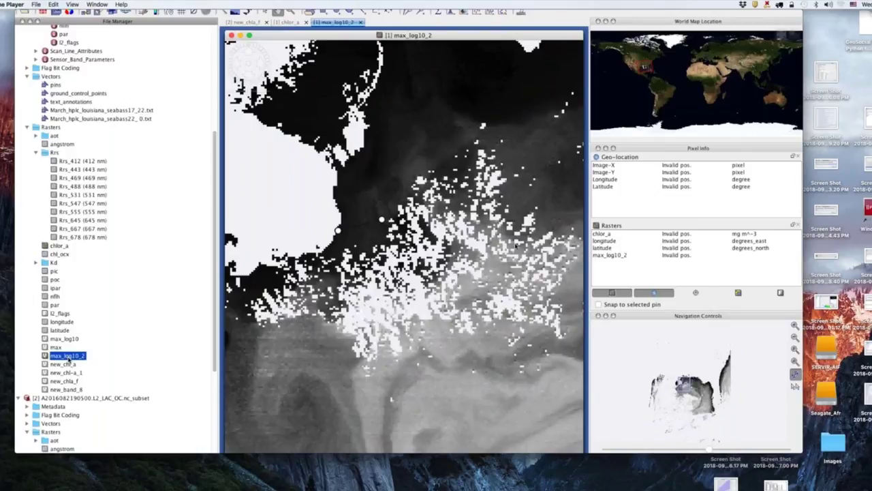
- Open the properties of max_log10_2 and load its virtual band expression in the Expression Editor
right_click(68, 359)
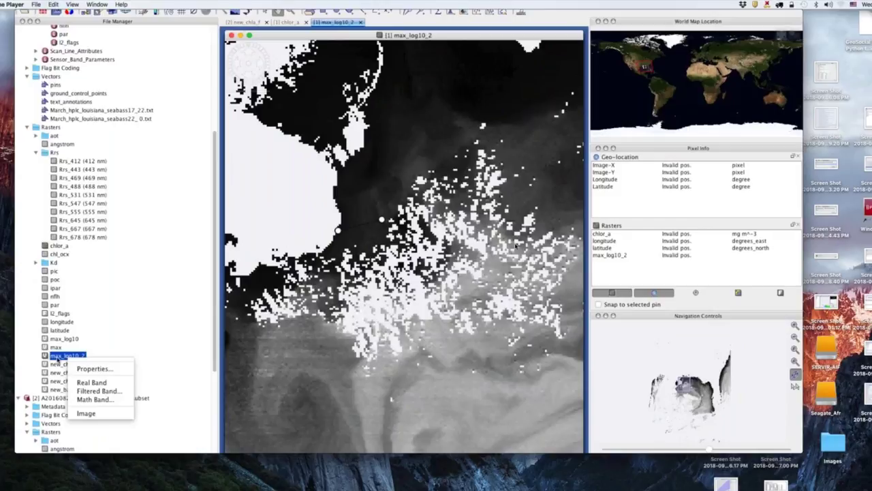
left_click(94, 369)
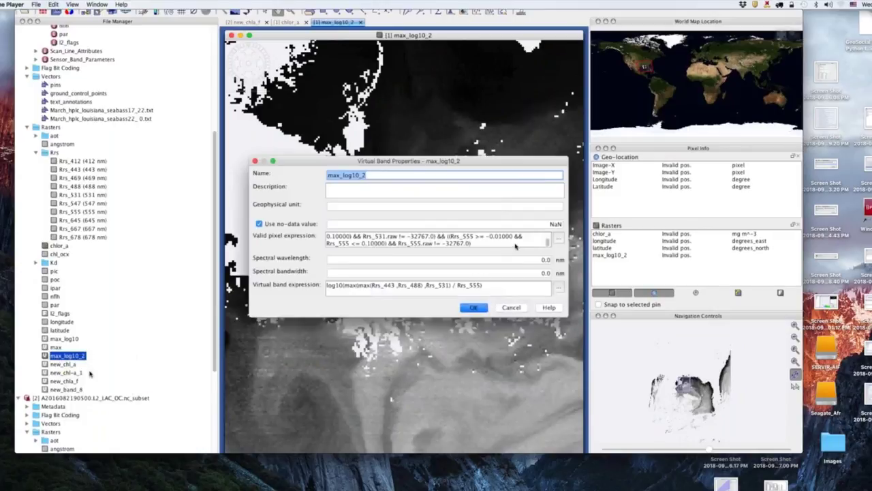
left_click(559, 287)
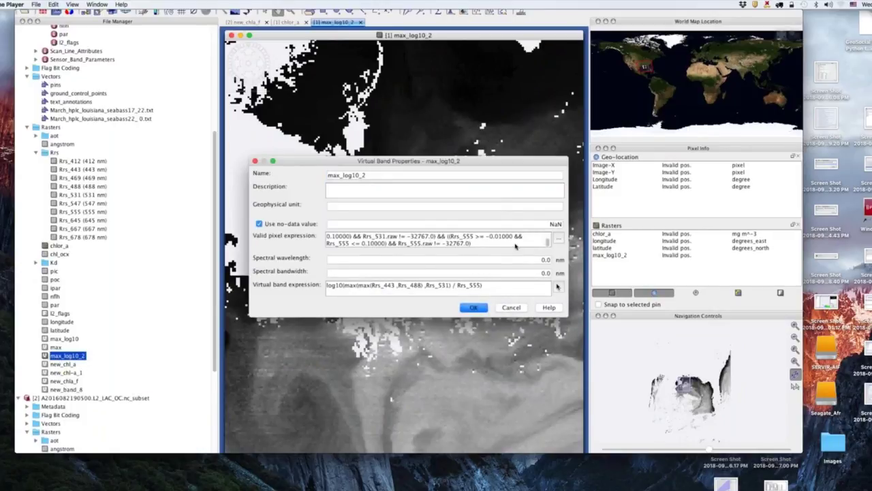
left_click_drag(557, 237, 420, 195)
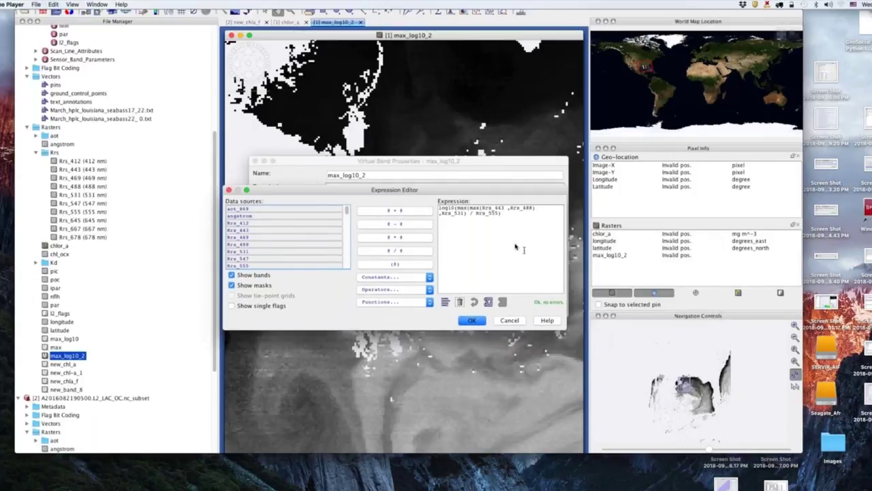
- Highlight the nested maximum of Rrs_443, Rrs_488 and Rrs_531 in the expression
key("super+a")
key("Left")
key("Up")
key("Left")
key("Left")
key("Left")
key("Left")
key("shift+Right")
key("shift+Right")
key("shift+Right")
key("shift+Right")
key("shift+Right")
key("shift+Right")
key("shift+Right")
key("shift+Right")
key("shift+Right")
key("shift+Right")
key("shift+Right")
key("shift+Right")
key("shift+Right")
key("shift+Right")
key("shift+Right")
key("shift+Right")
key("shift+Right")
key("shift+Right")
key("shift+Right")
key("shift+Right")
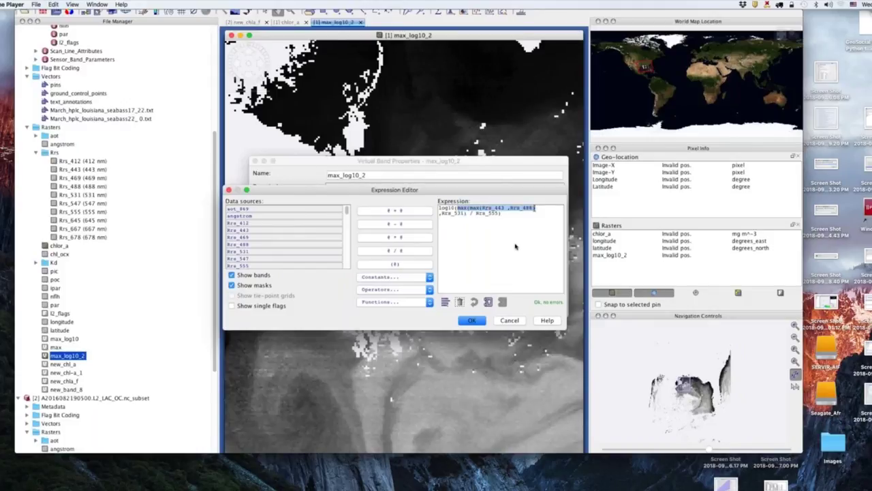
key("shift+Right")
key("shift+Right")
key("shift+Right")
key("shift+Right")
key("shift+Right")
key("shift+Right")
key("shift+Right")
key("shift+Right")
key("shift+Right")
key("shift+Right")
- Highlight the Rrs_555 divisor in the expression and deselect it
key("Right")
key("Right")
key("Right")
key("Right")
key("shift+Right")
key("shift+Right")
key("shift+Right")
key("shift+Right")
key("shift+Right")
key("shift+Right")
key("shift+Right")
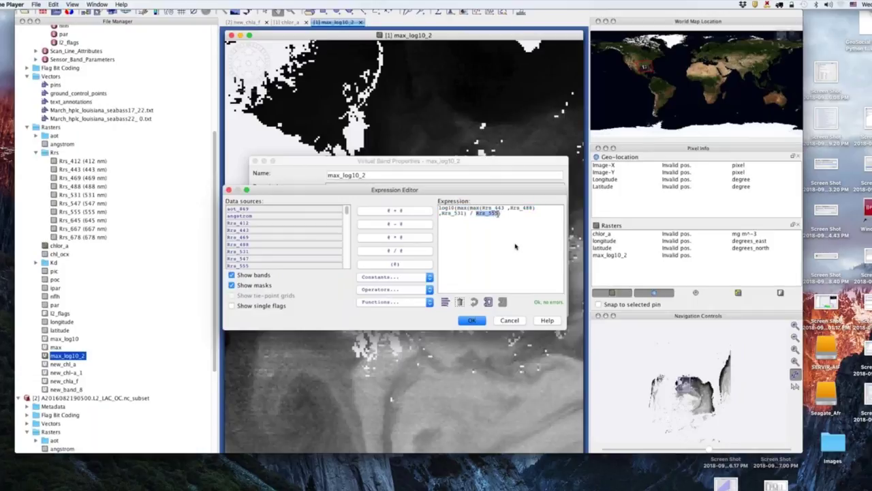
key("shift+Left")
key("shift+Left")
key("shift+Left")
key("shift+Left")
key("shift+Left")
key("shift+Left")
key("shift+Left")
- Highlight log10 and its bracketed ratio in the expression, and accept the Expression Editor and the max_log10_2 properties
key("Up")
key("Home")
key("shift+Right")
key("shift+Right")
key("shift+Right")
key("shift+Right")
key("shift+Right")
key("Right")
key("shift+Down")
key("shift+End")
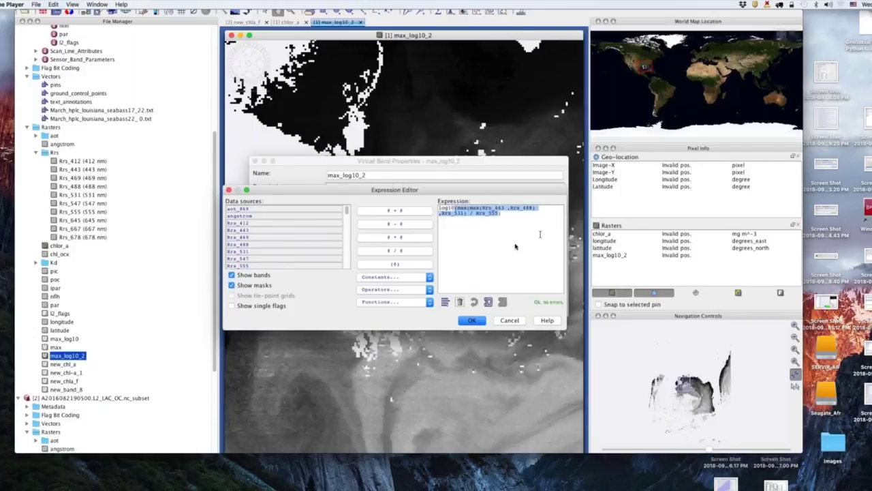
left_click(473, 322)
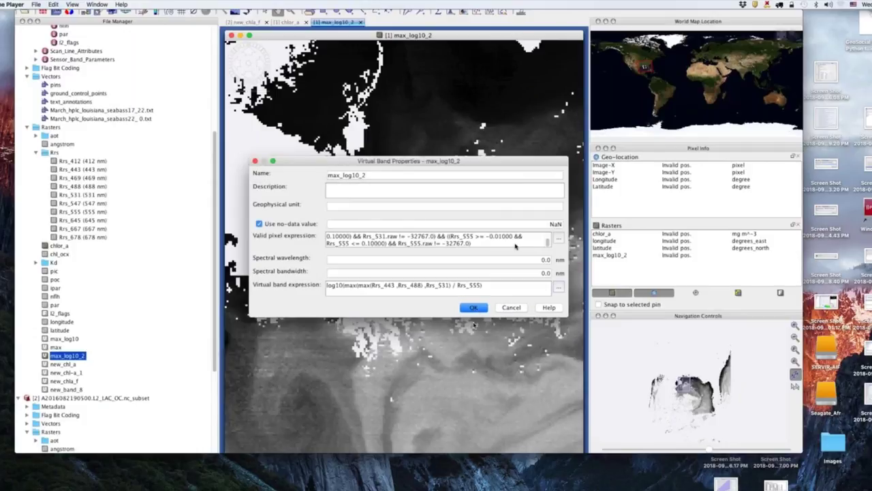
left_click(477, 312)
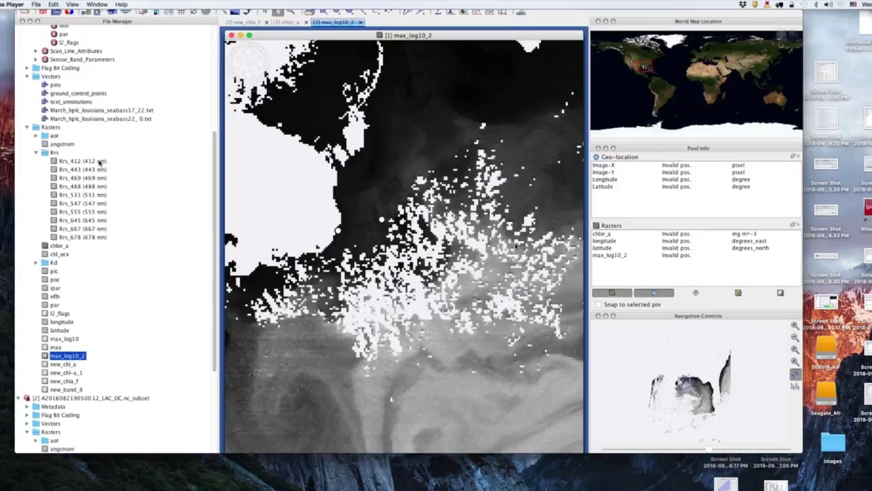
- Review the source Rrs bands, highlight Rrs_531 in the virtual band expression of max_log10_2, and leave its properties without changes
left_click(99, 161)
left_click(100, 170)
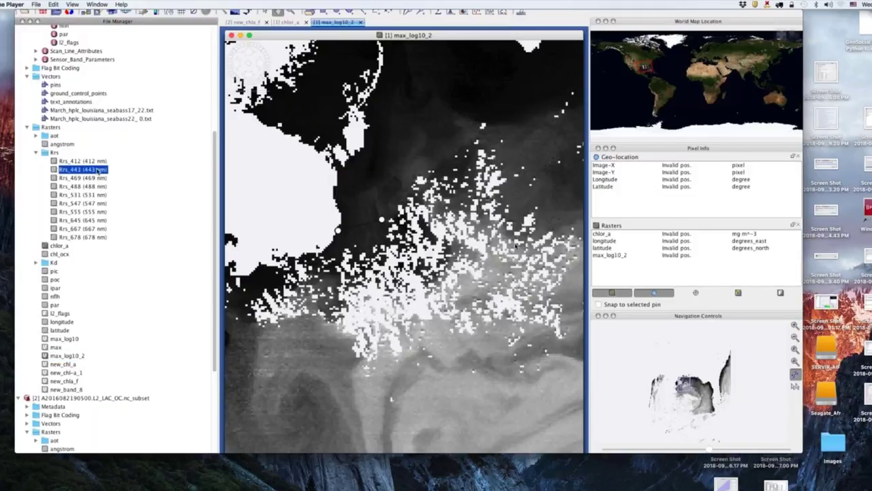
left_click(101, 178)
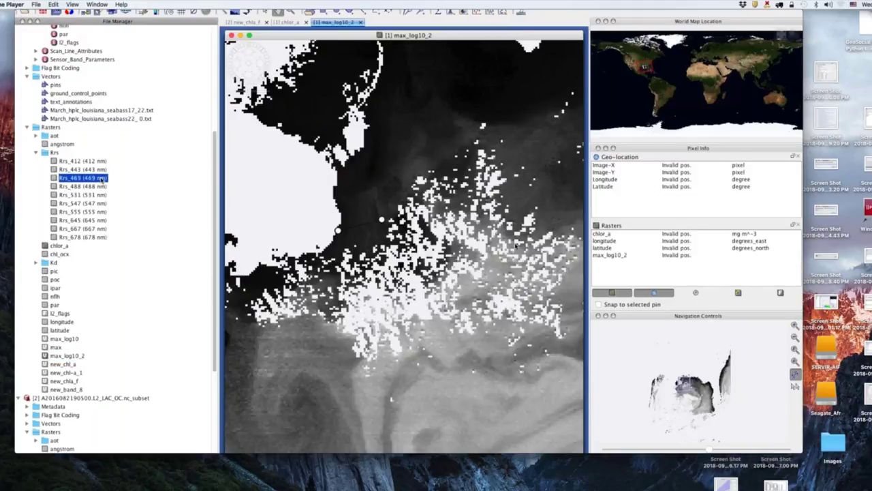
right_click(73, 356)
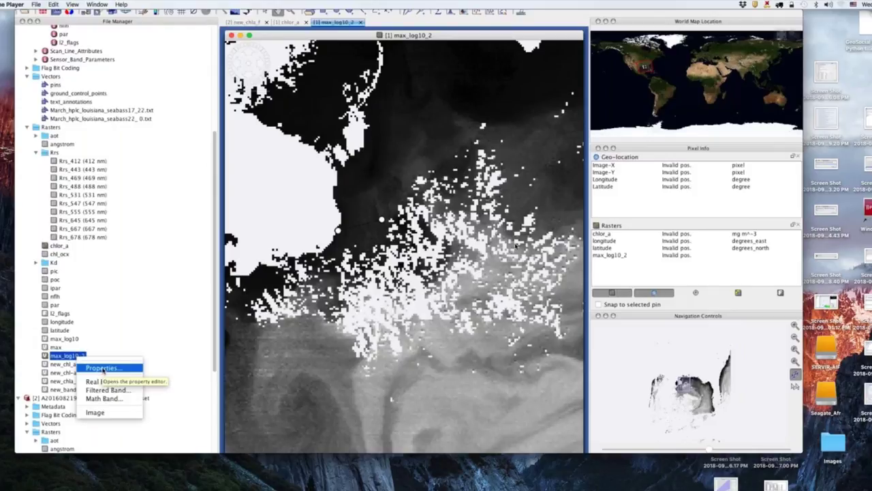
left_click(102, 368)
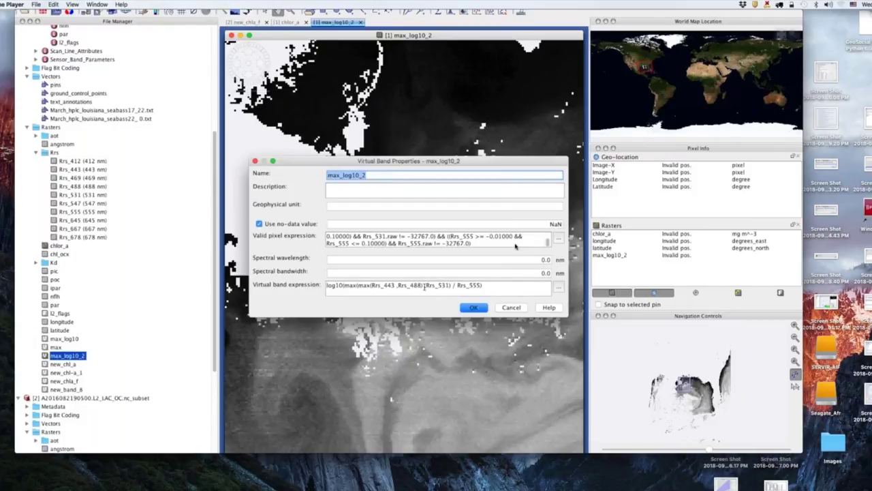
left_click_drag(398, 286, 449, 286)
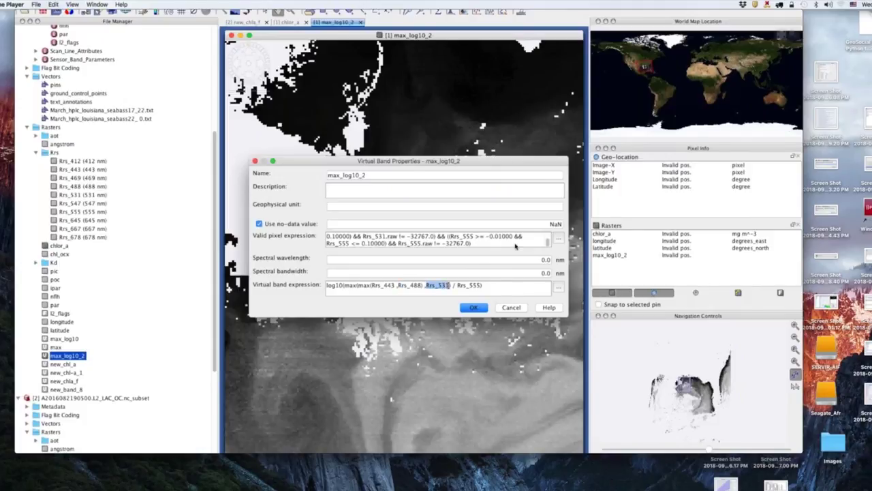
left_click(510, 308)
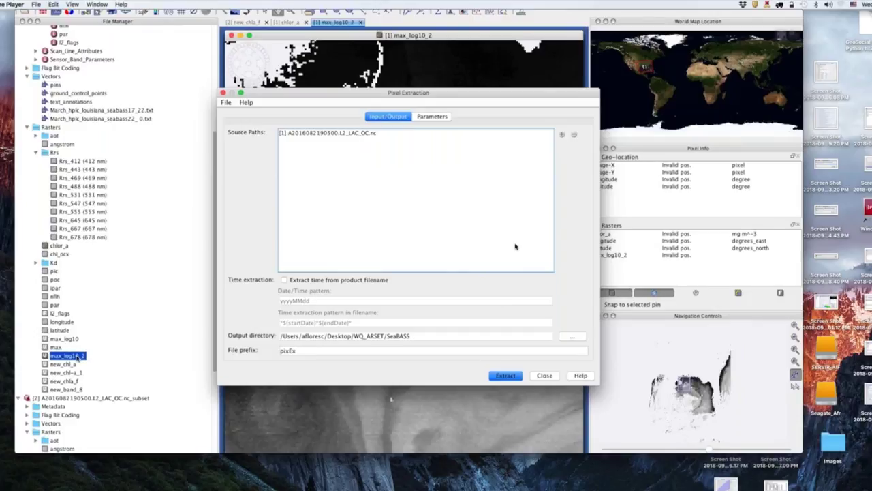
- Import the station coordinates into Pixel Extraction from the tab-delimited text file Gulf_MX_pixel.txt
mouse_move(78, 357)
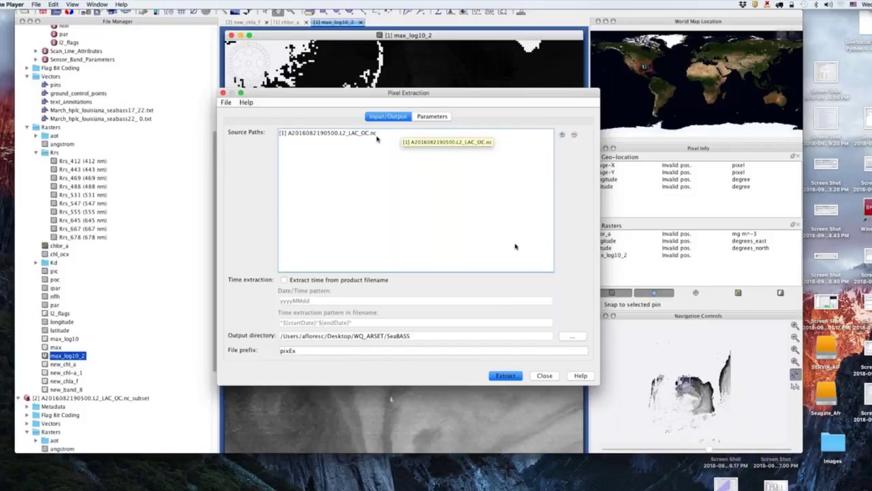
mouse_move(94, 168)
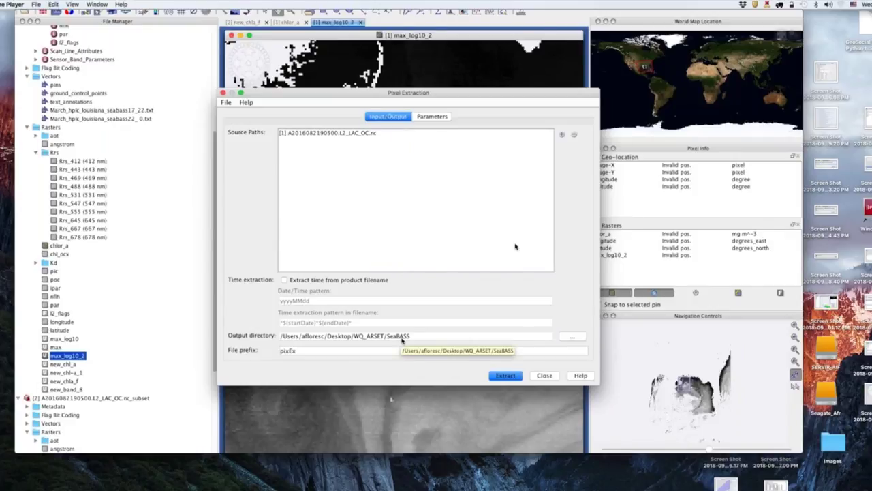
left_click(428, 117)
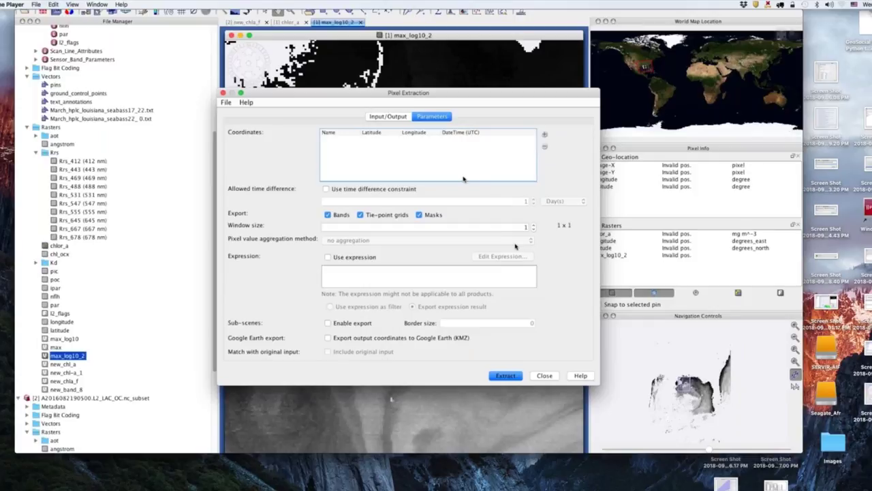
left_click(545, 136)
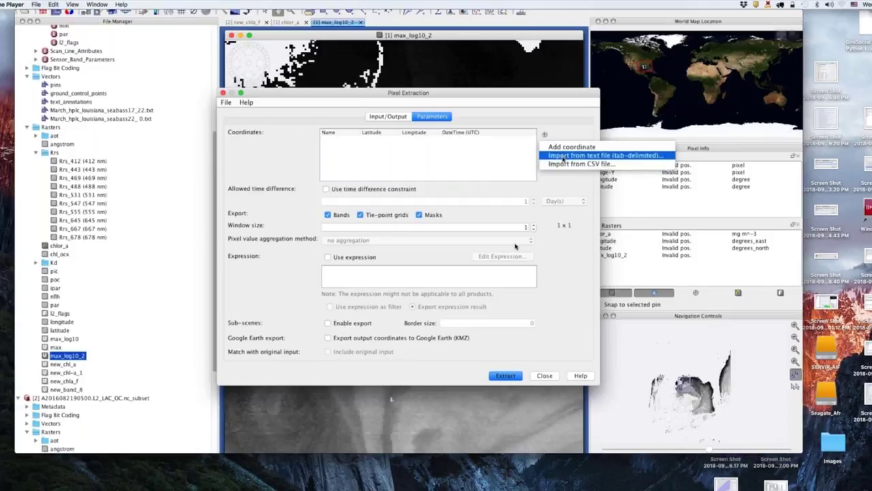
left_click(563, 156)
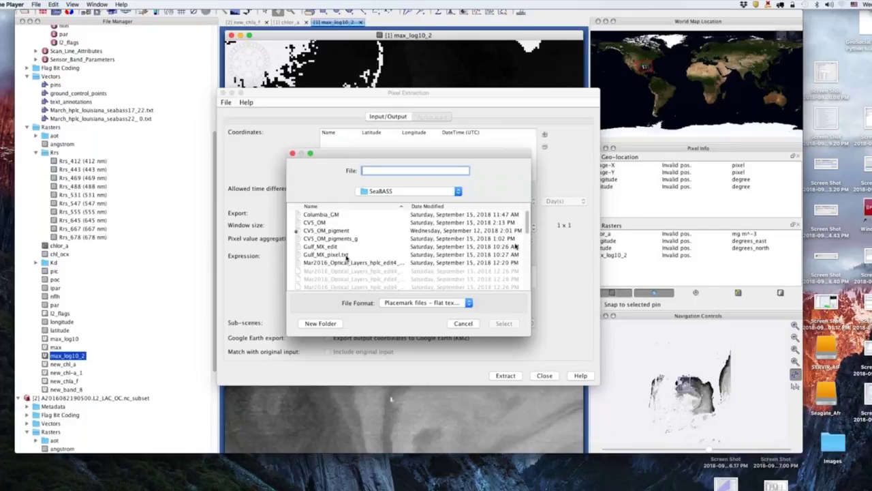
left_click(345, 256)
left_click(494, 324)
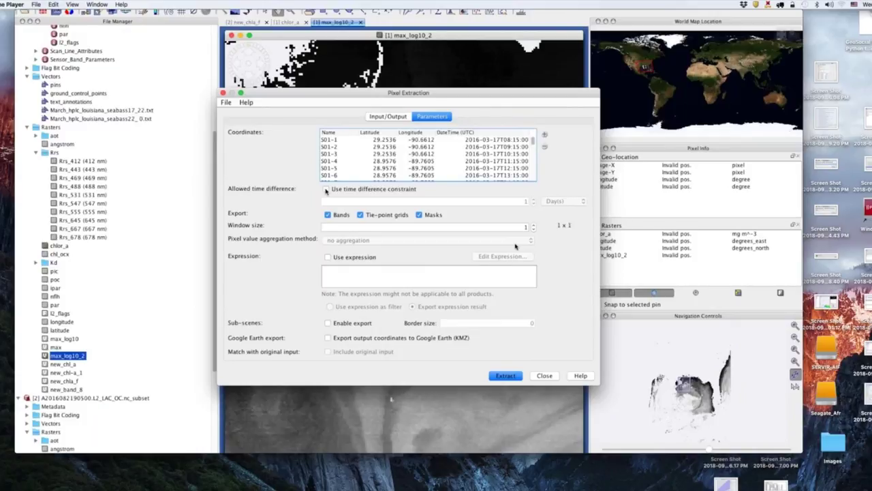
- Enable the time difference constraint of 1 day and exclude tie-point grids and masks from the export
left_click(326, 189)
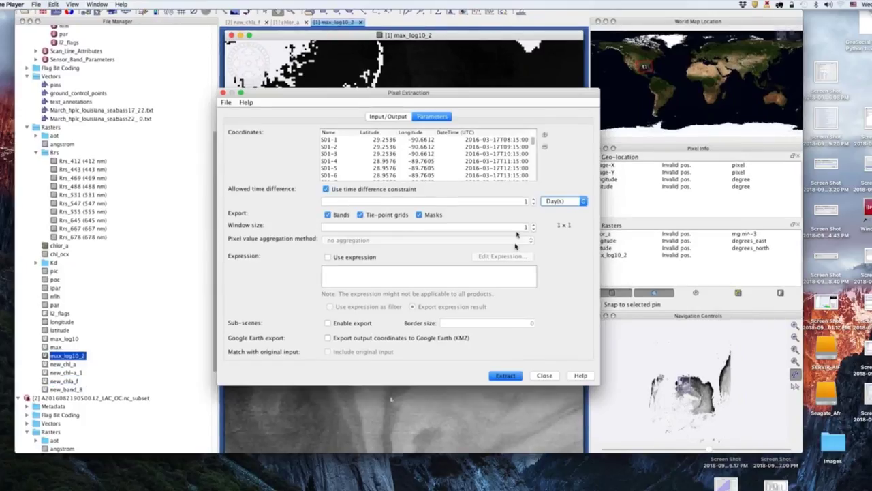
left_click(360, 214)
left_click(419, 215)
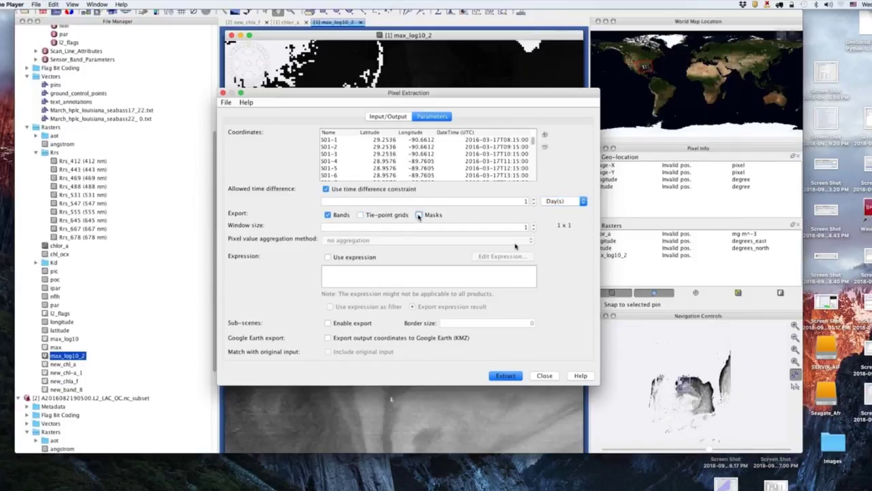
- Set the extraction window size to 3 x 3 and the pixel value aggregation method to mean
left_click(331, 227)
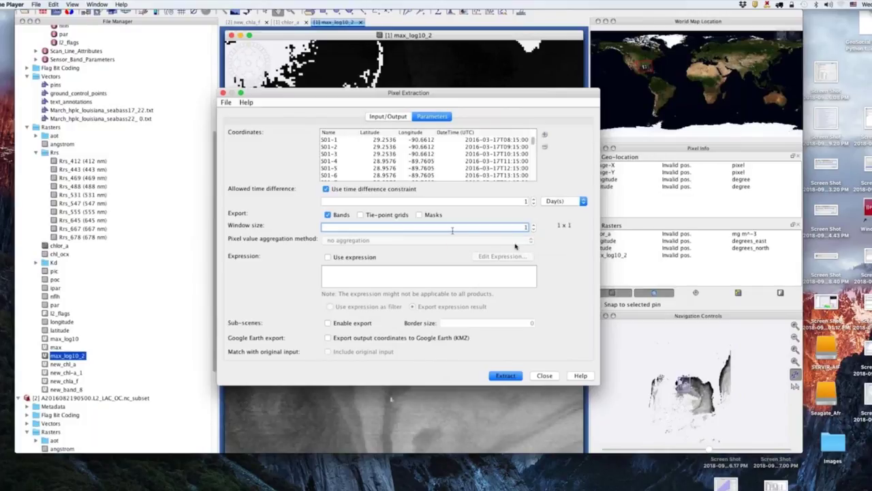
left_click(534, 226)
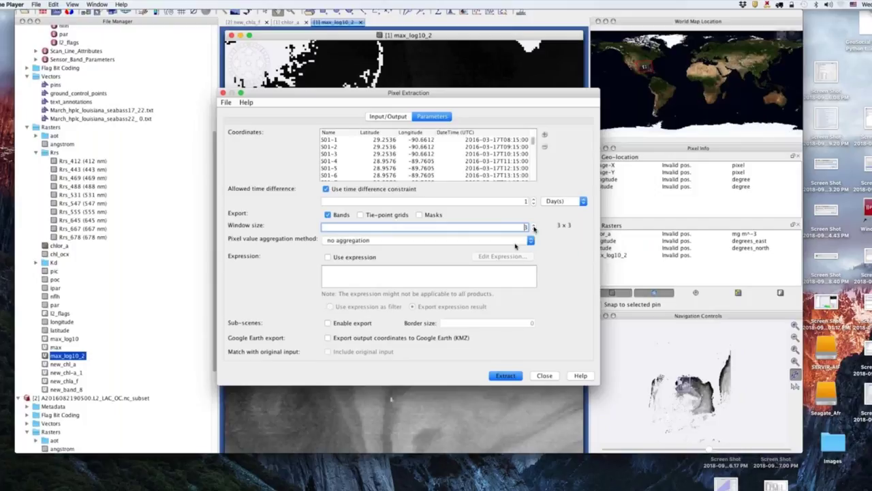
left_click(376, 243)
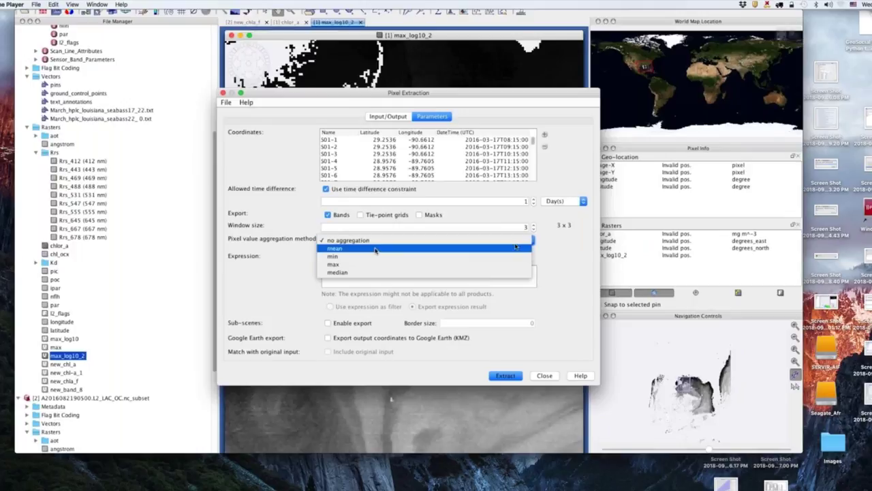
left_click(375, 249)
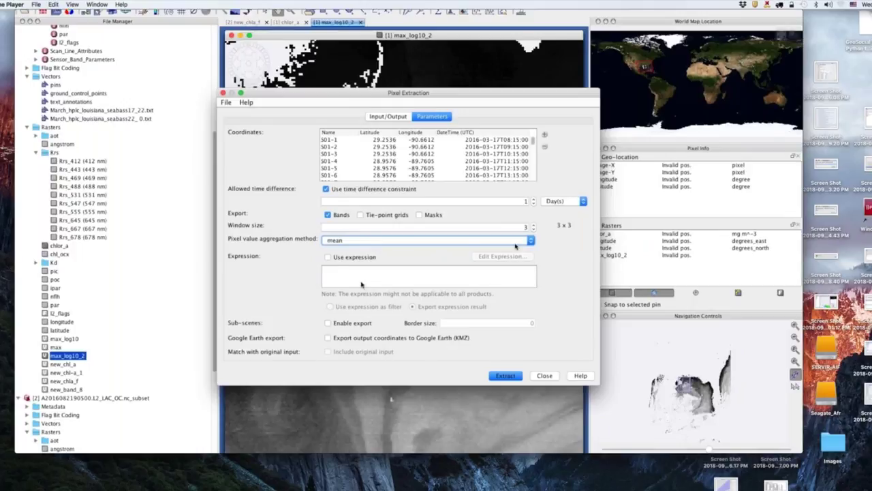
left_click(369, 240)
left_click(369, 241)
- Run the pixel extraction, dismiss the completion message and close the Pixel Extraction dialog
left_click(514, 377)
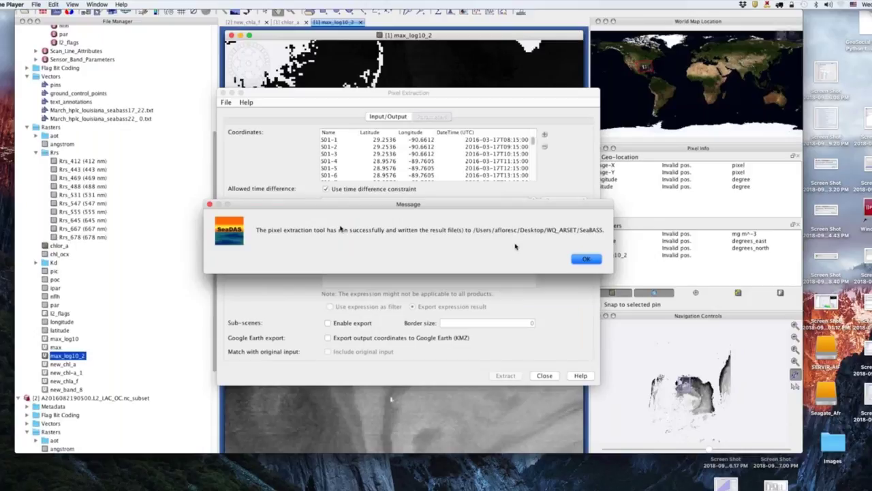
left_click(211, 204)
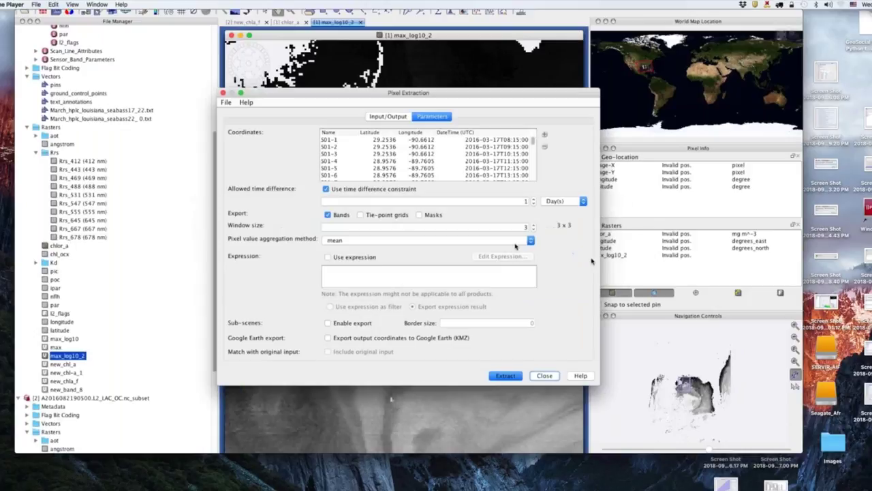
left_click(223, 93)
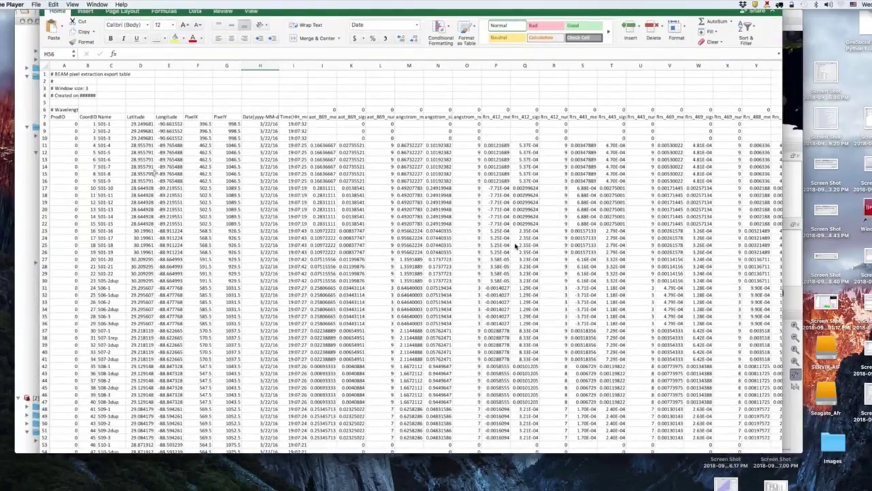
- Switch to the extraction export table in Excel and examine its column headers from Name to the Rrs_412 statistics
left_click(108, 117)
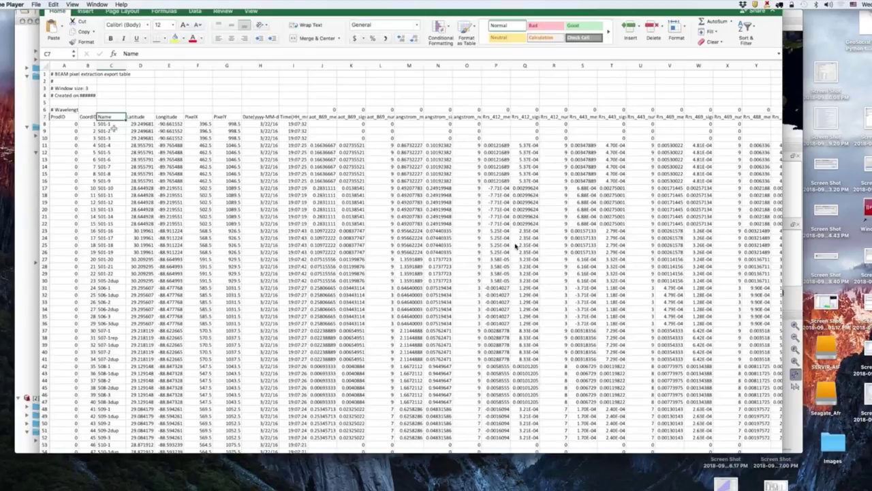
left_click_drag(293, 116, 446, 118)
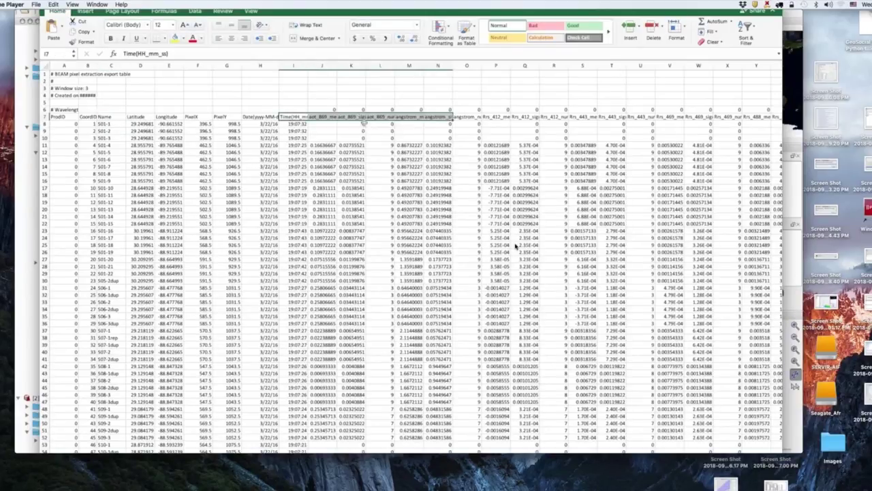
left_click(363, 118)
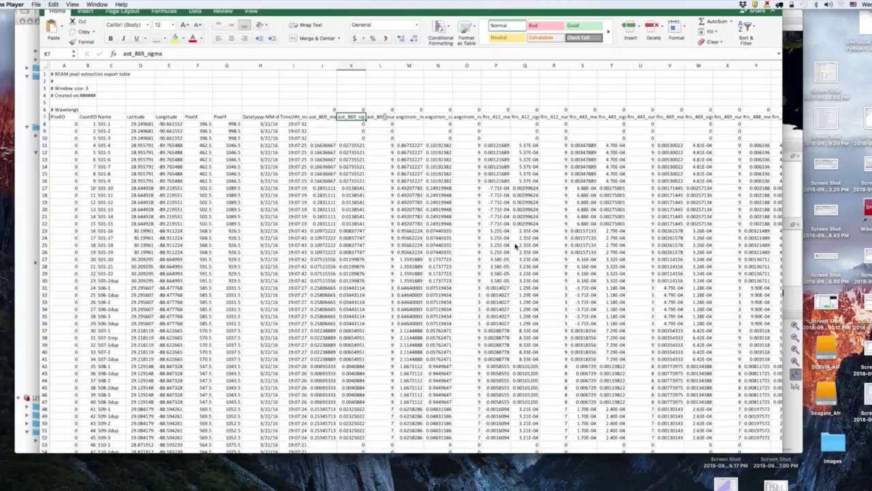
key("Right")
key("Right")
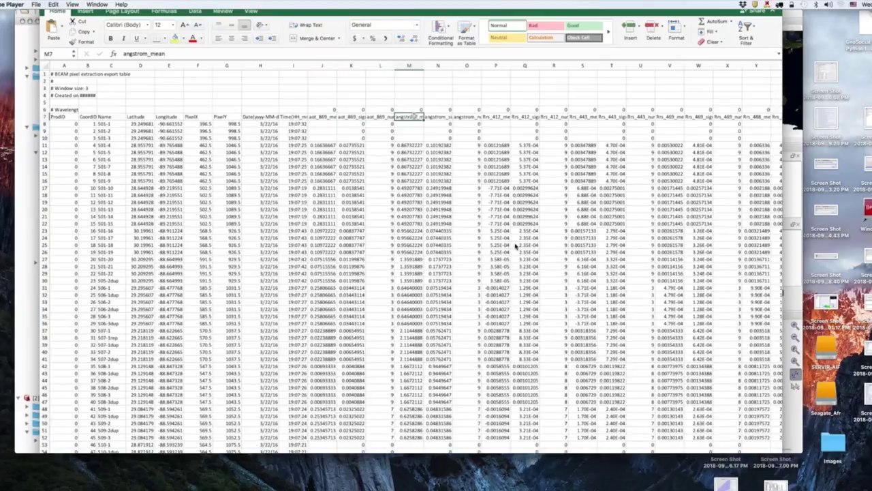
key("Right")
key("Right")
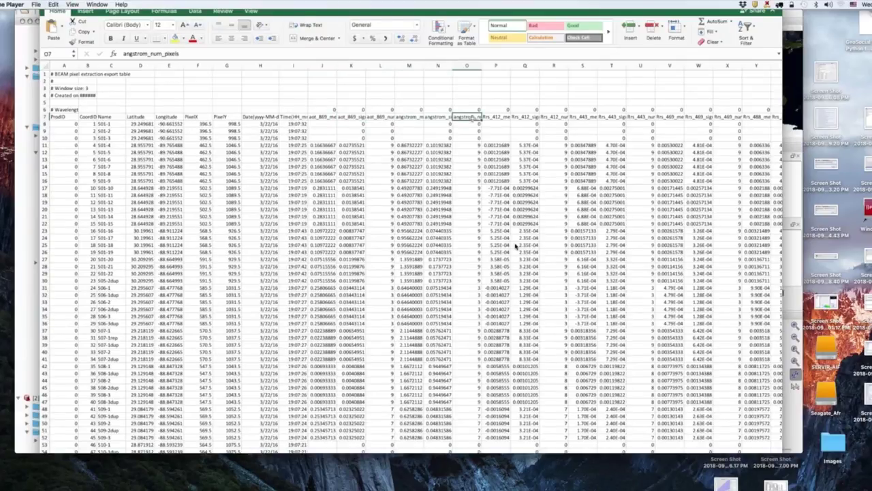
key("Right")
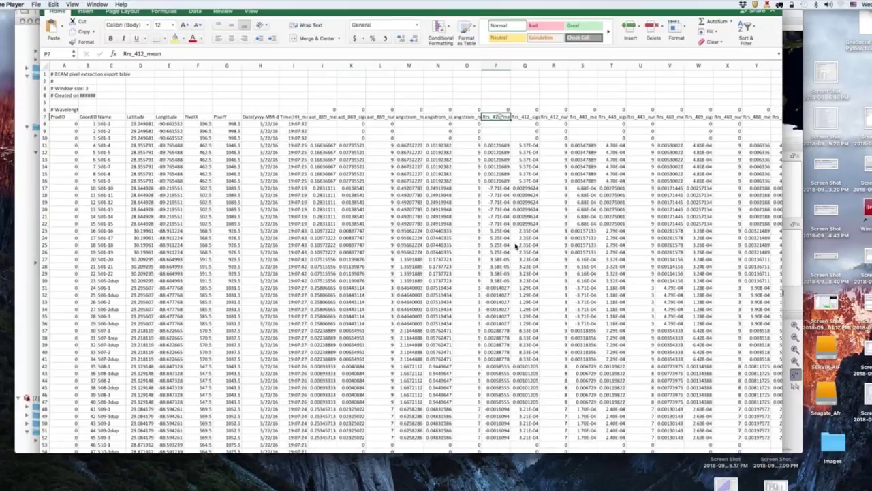
key("Right")
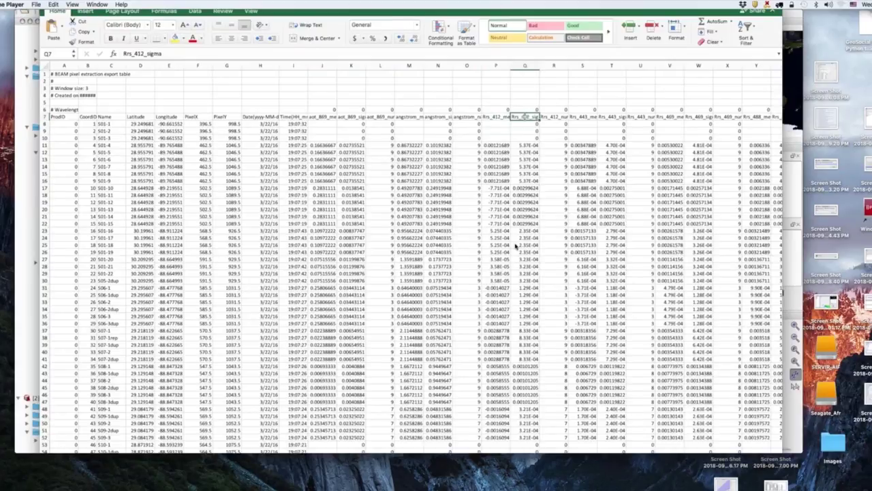
- Examine the mean, sigma and pixel-count values of Rrs_412 and the adjacent Rrs_443 statistics for station S01-4
left_click_drag(502, 146, 497, 174)
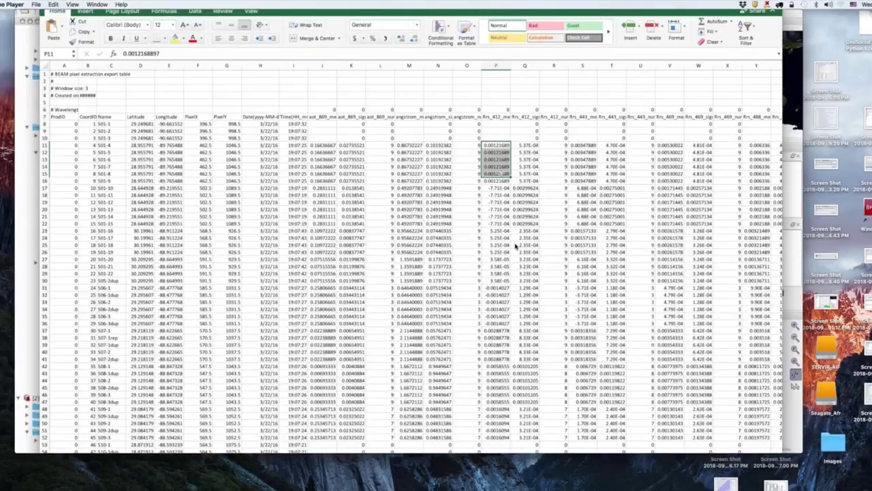
left_click(526, 146)
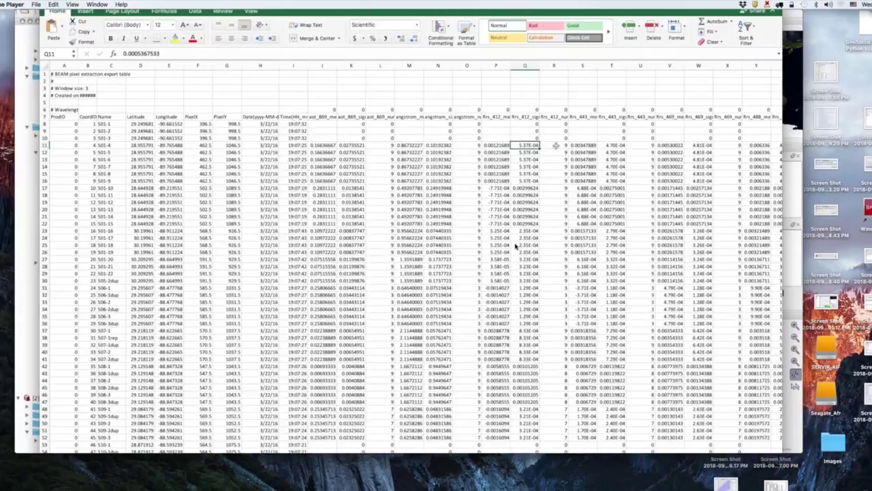
left_click(556, 146)
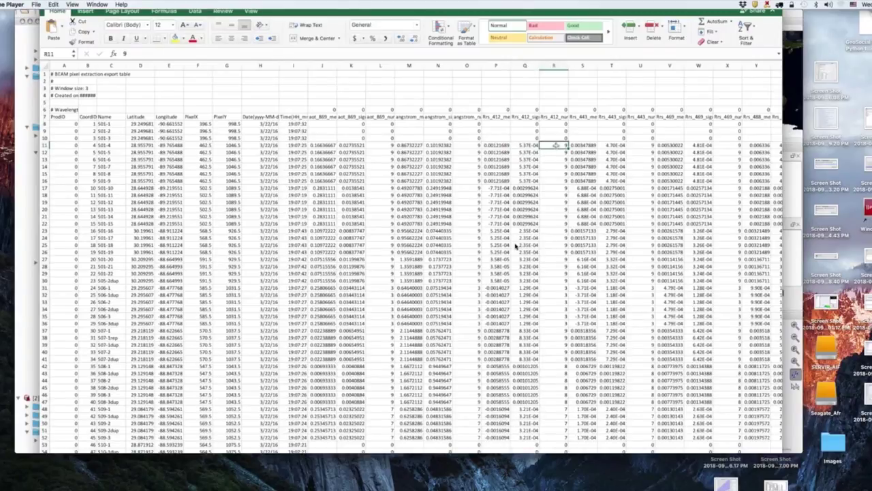
key("Left")
key("Left")
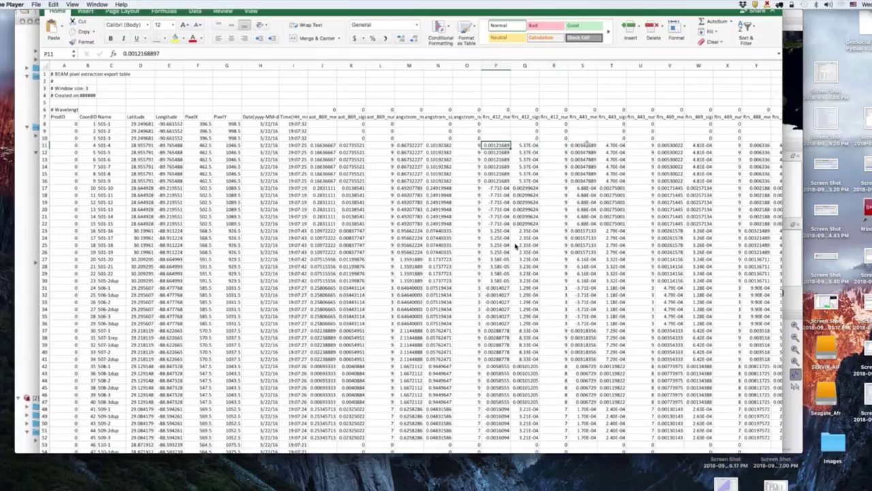
key("Right")
key("Right")
key("Right")
key("Right")
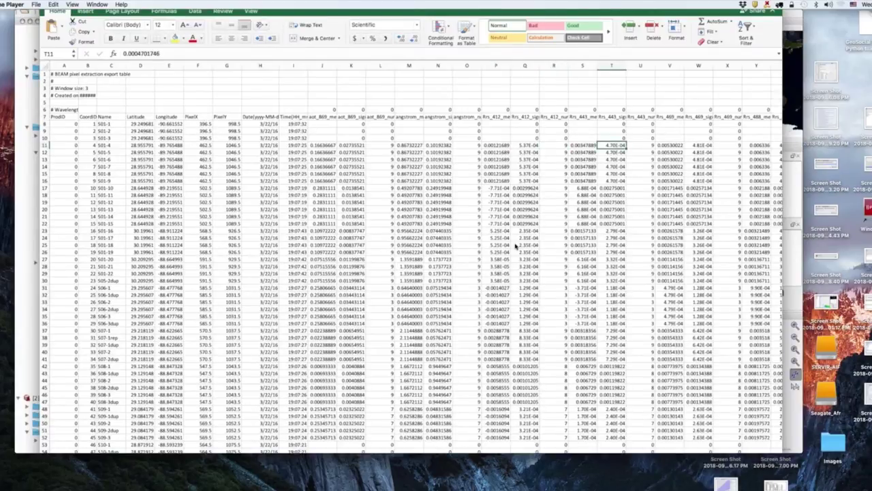
key("ctrl+super+f")
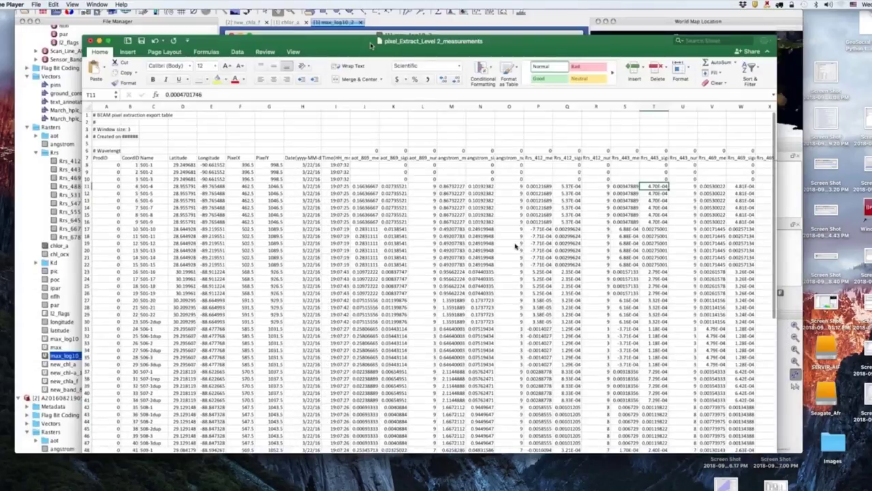
left_click_drag(372, 45, 303, 4)
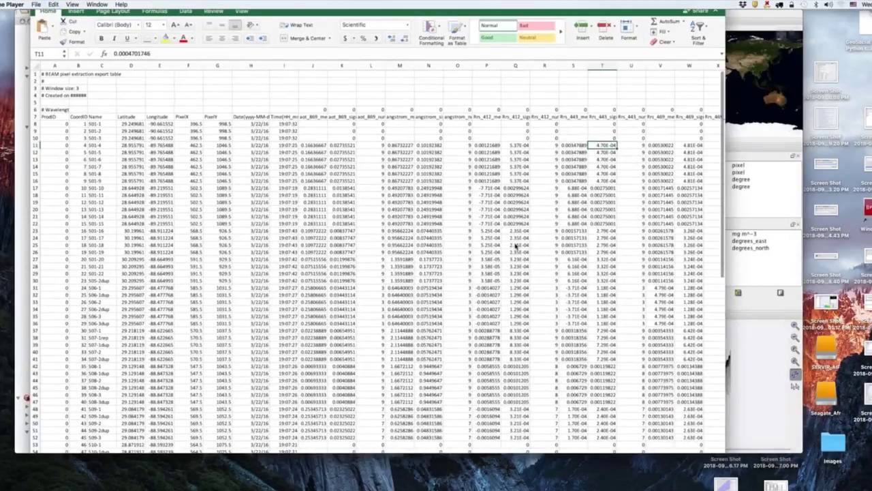
- Examine the remaining columns of the export table, from the Rrs bands and chlor_a through to the max_log10_2 statistics
scroll(516, 247, "right", 5)
scroll(516, 247, "right", 10)
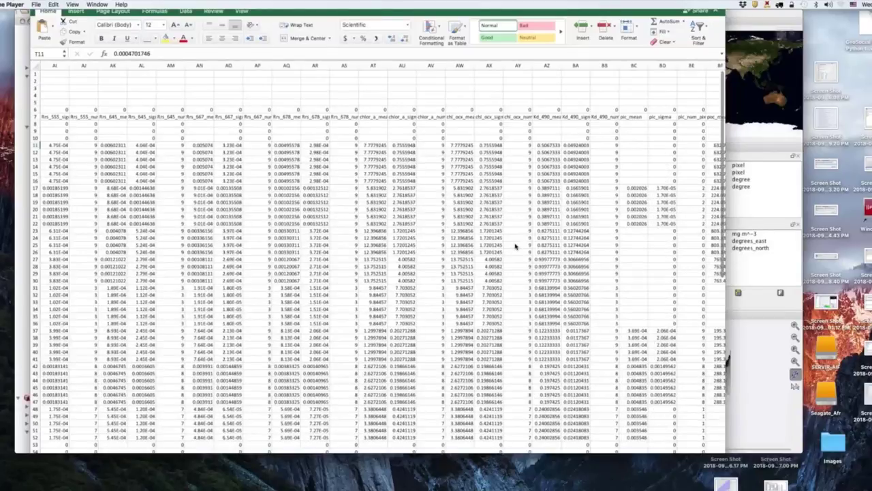
scroll(516, 246, "right", 6)
scroll(516, 247, "right", 10)
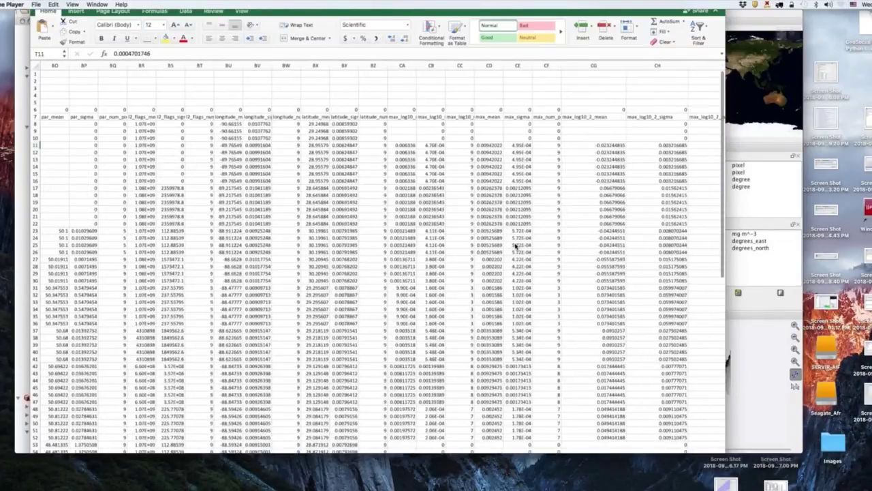
scroll(516, 247, "left", 20)
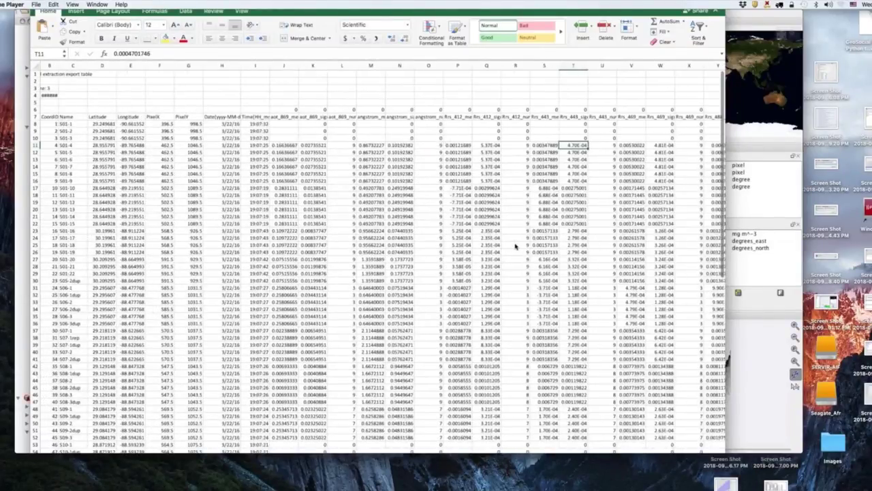
scroll(516, 247, "left", 2)
left_click_drag(350, 3, 368, 10)
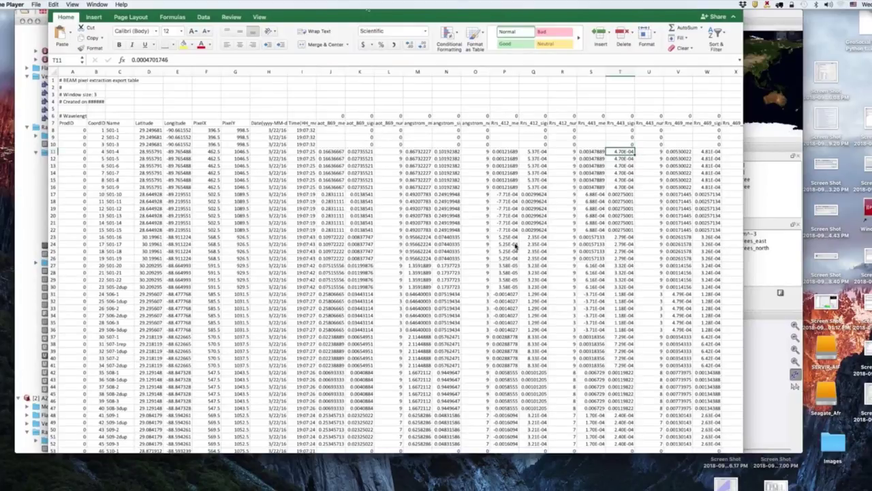
- Close the export table, bring up the matched-stations sheet and examine its Total_Chl_a and max_log10_2_mean columns and their existing scatter chart
key("super+w")
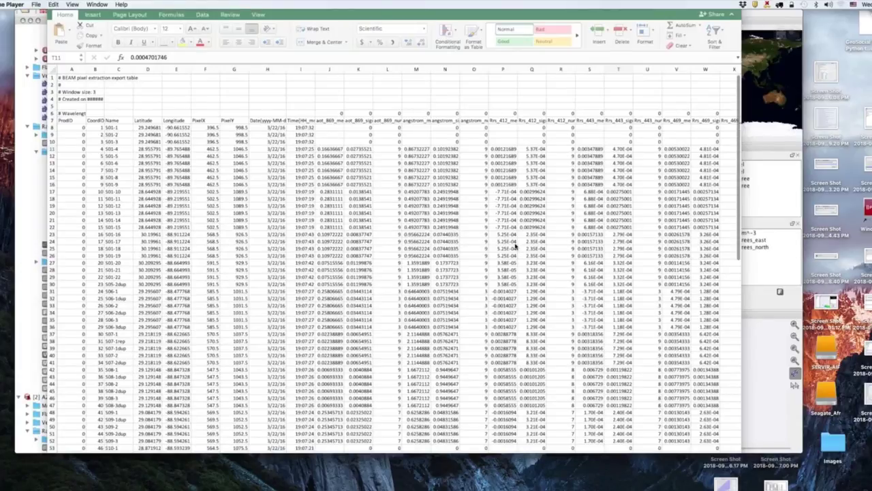
key("super+grave")
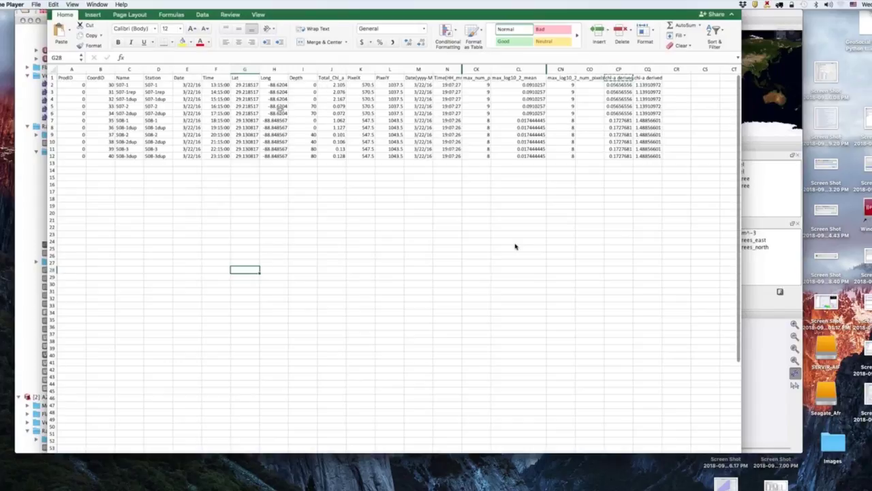
left_click(337, 69)
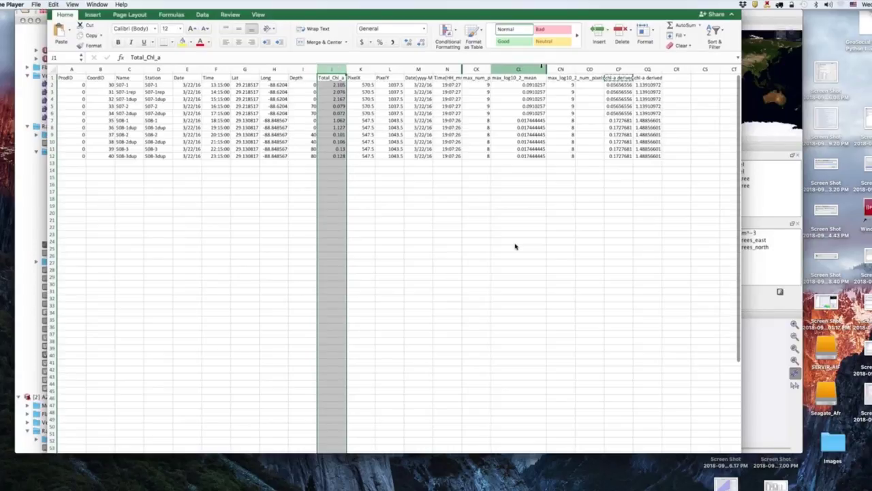
left_click(519, 69)
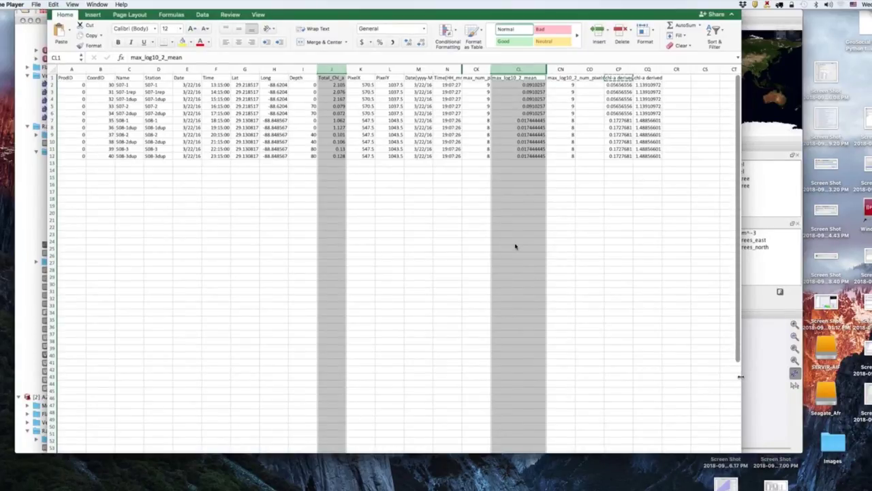
left_click_drag(741, 378, 796, 377)
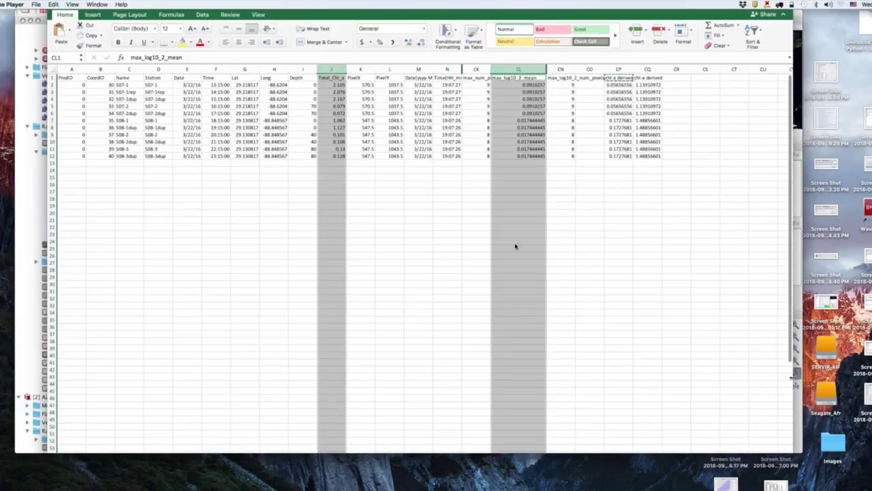
scroll(667, 374, "right", 10)
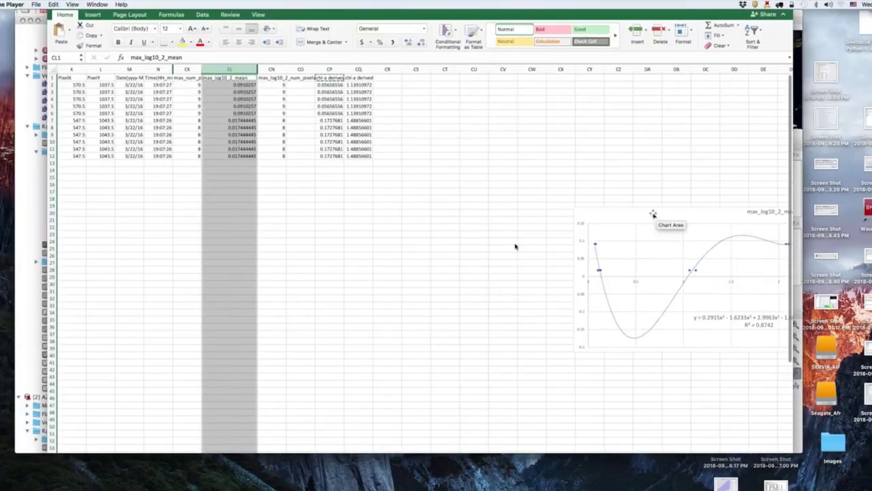
left_click_drag(658, 214, 356, 173)
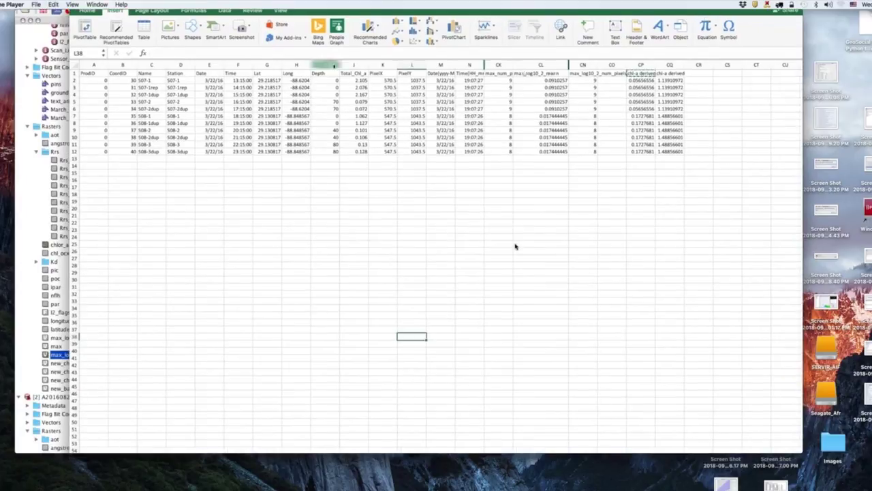
- Insert a marker-only scatter chart of Total_Chl_a against max_log10_2_mean, including the headers, and place it below the data
left_click(353, 73)
key("super+shift+Down")
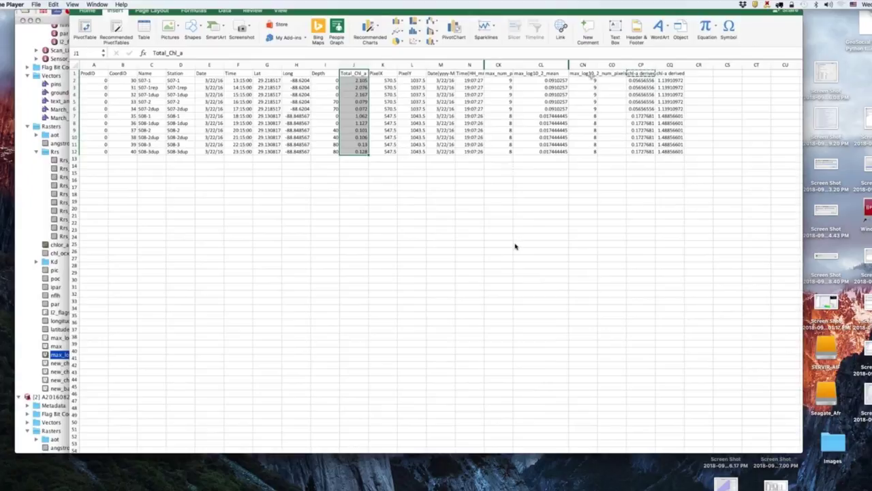
left_click_drag(552, 71, 557, 154)
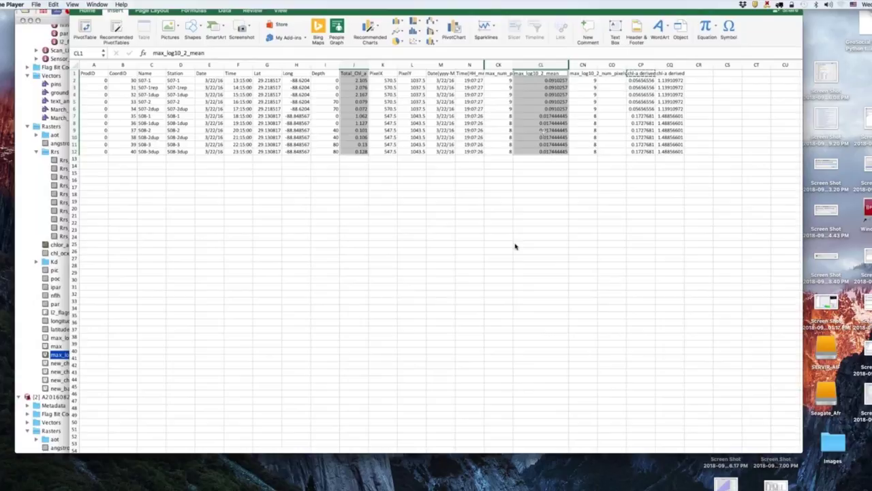
left_click(415, 40)
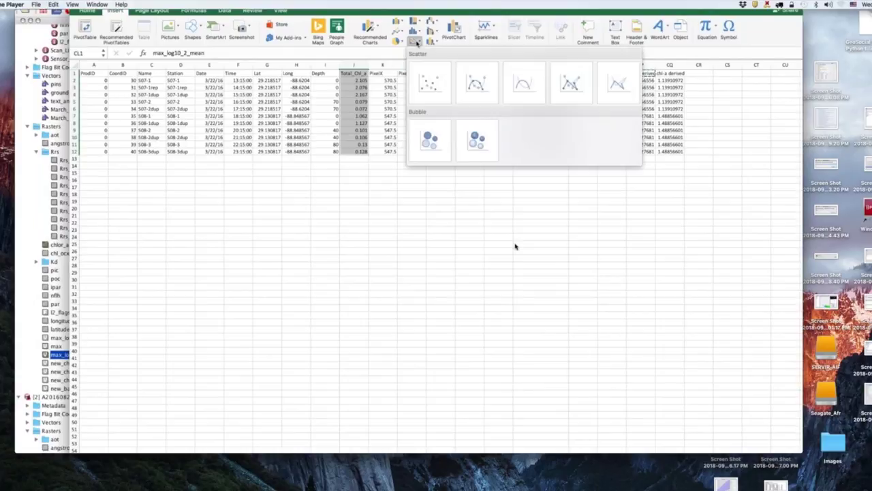
left_click(430, 82)
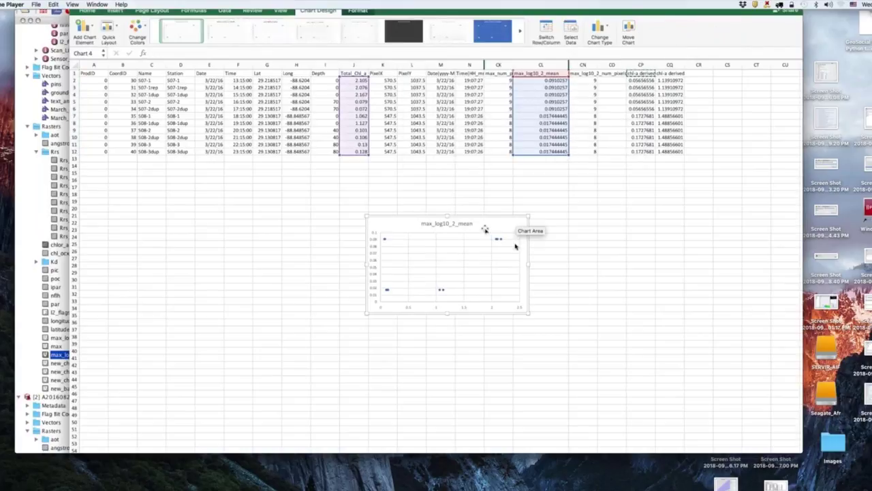
left_click_drag(471, 219, 553, 197)
- Add a fourth-order polynomial trendline to the chart's data series, displaying its equation and R-squared value on the chart
left_click(465, 218)
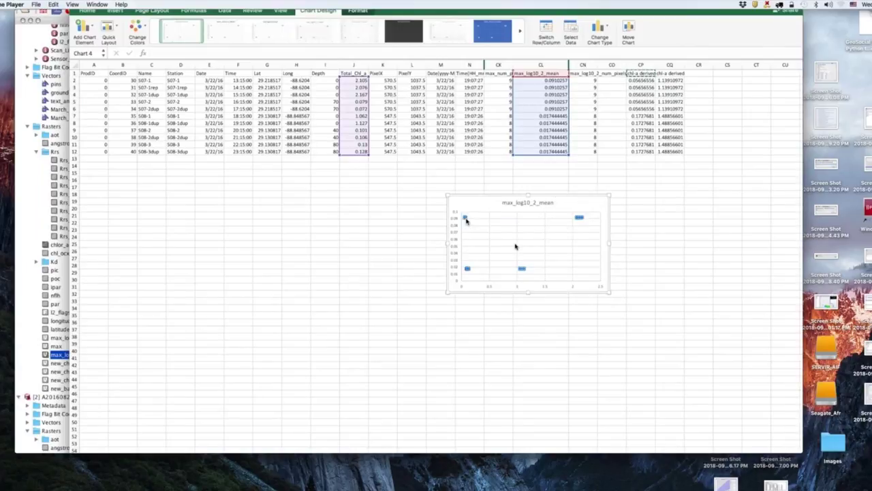
right_click(466, 219)
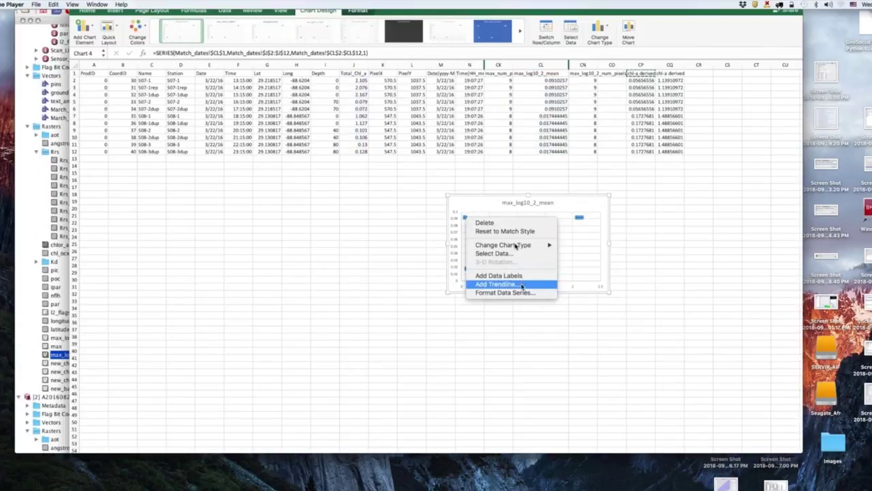
left_click(521, 285)
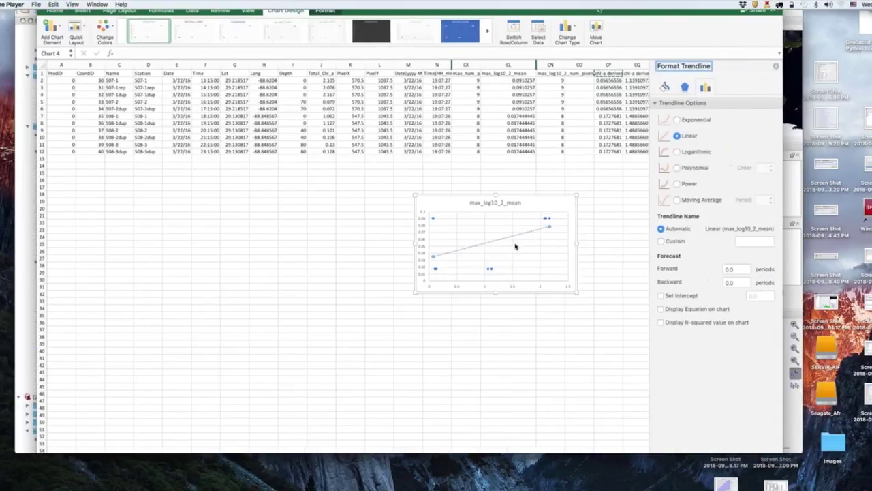
left_click(677, 169)
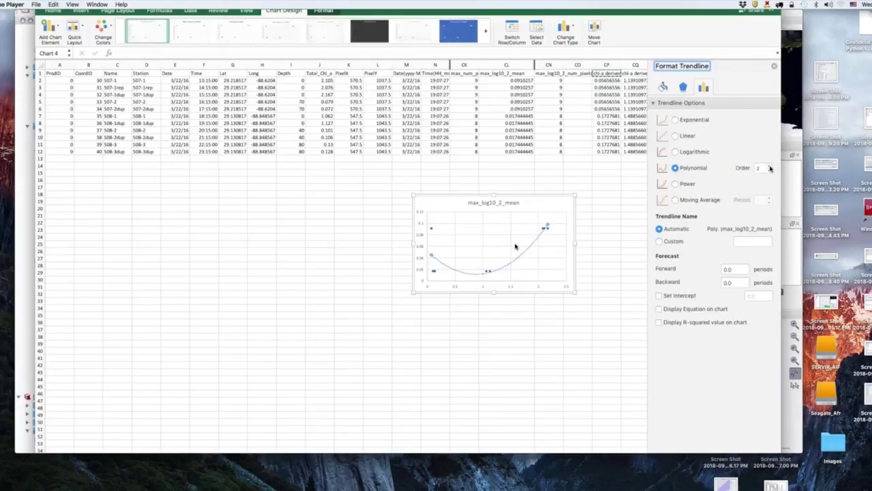
left_click(771, 167)
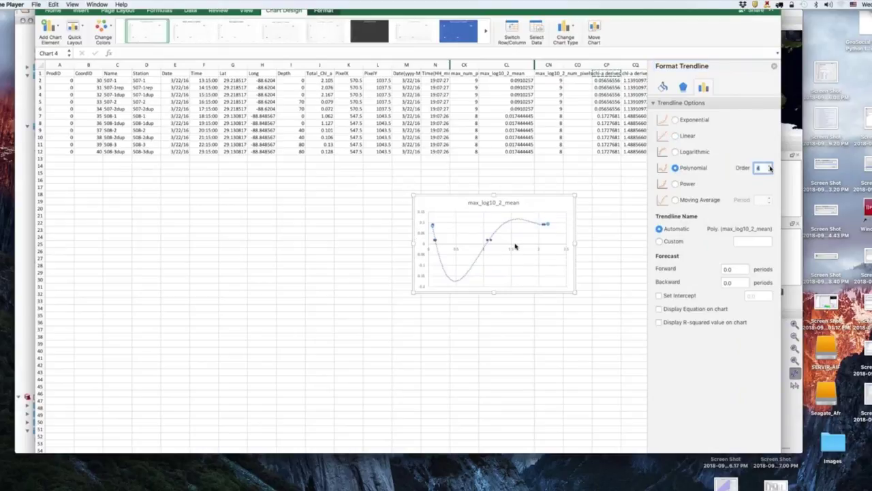
left_click(660, 309)
left_click(658, 321)
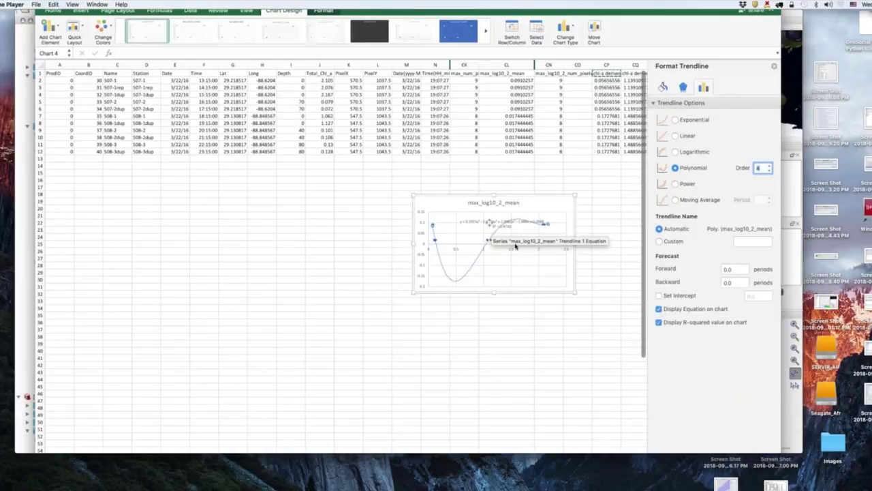
- Move the trendline equation clear of the curve, enlarge the chart to about 6.86 by 4.74 inches and set the equation's font size to 12
left_click(515, 246)
left_click_drag(515, 247, 633, 348)
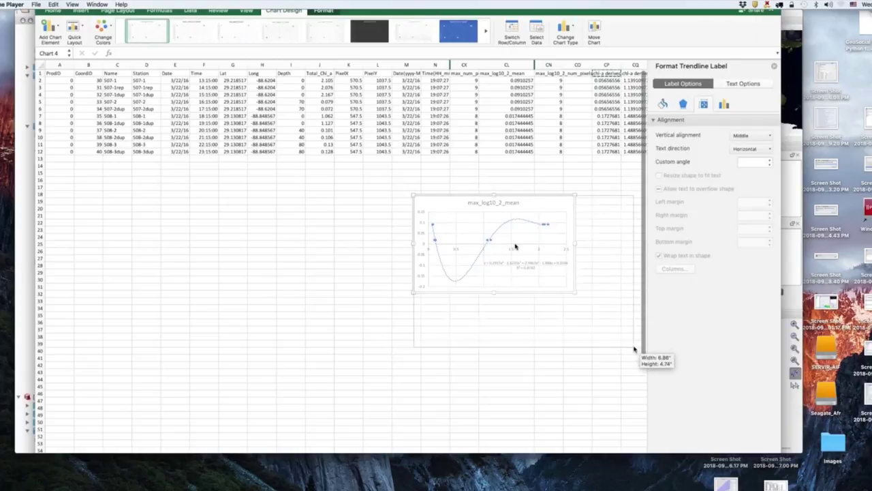
left_click(561, 296)
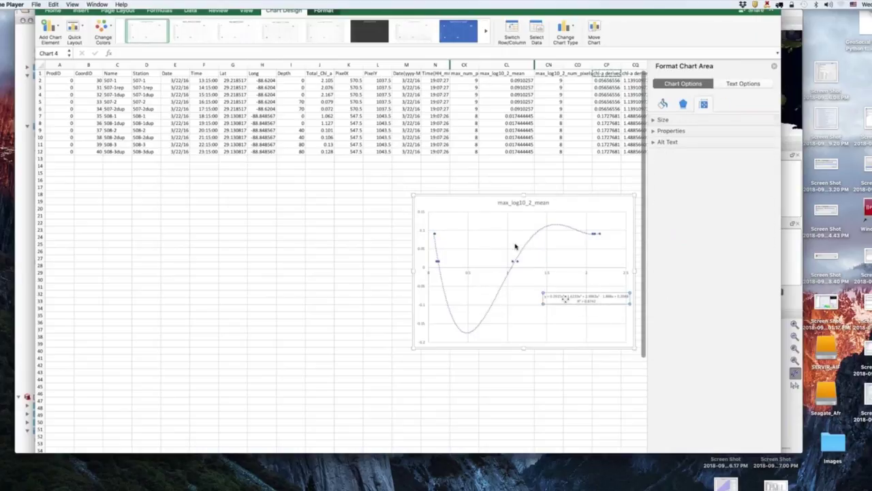
left_click(52, 12)
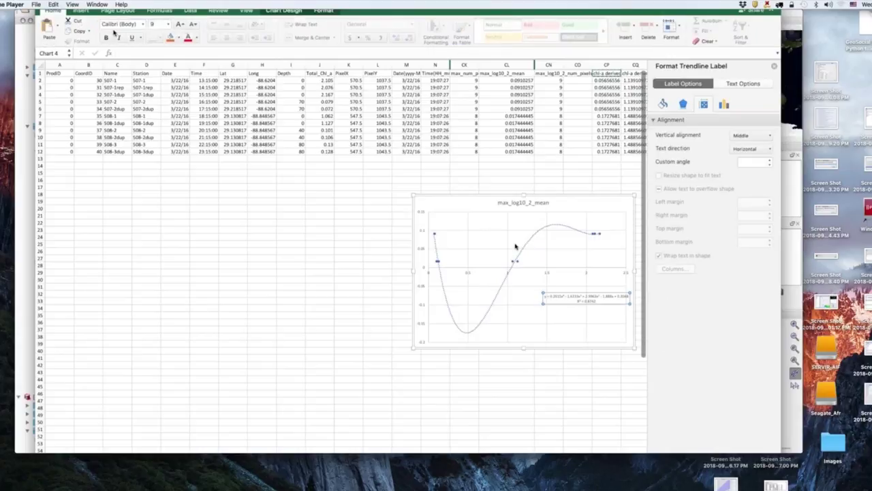
left_click(180, 26)
left_click(180, 25)
left_click(180, 25)
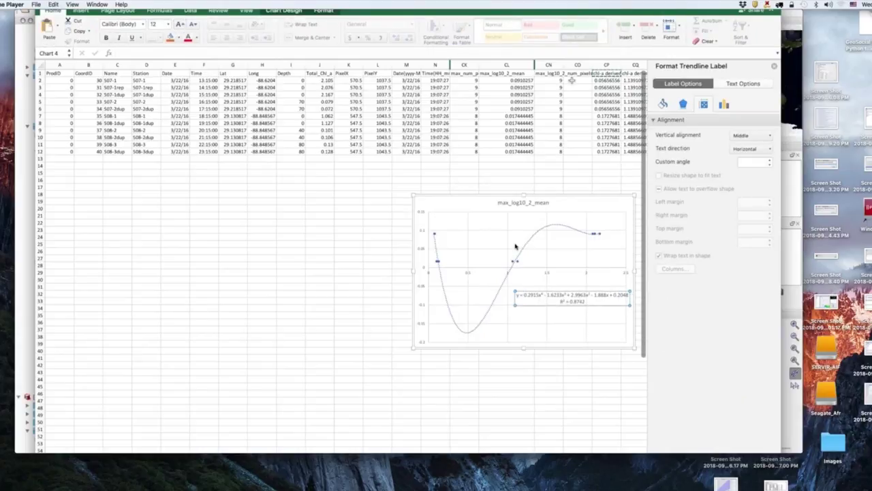
left_click_drag(574, 193, 553, 184)
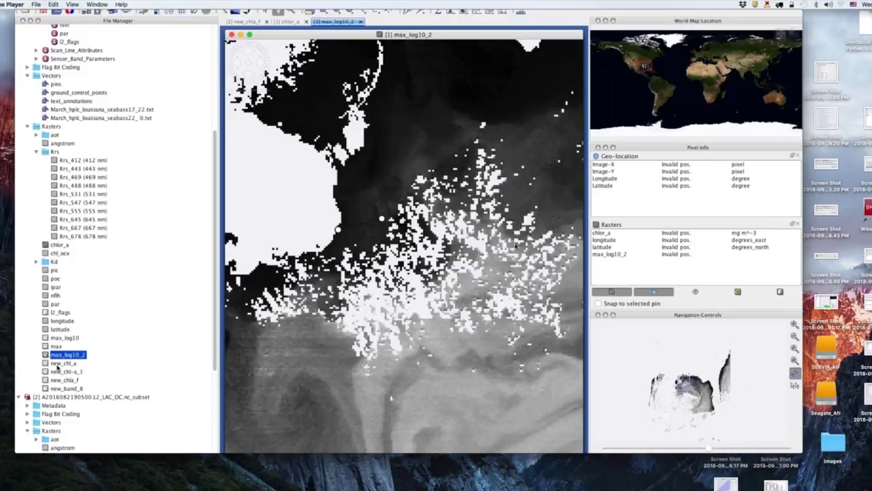
- Switch to SeaDAS, open the properties of the new_chl-a_1 band and examine its virtual band expression
left_click(59, 363)
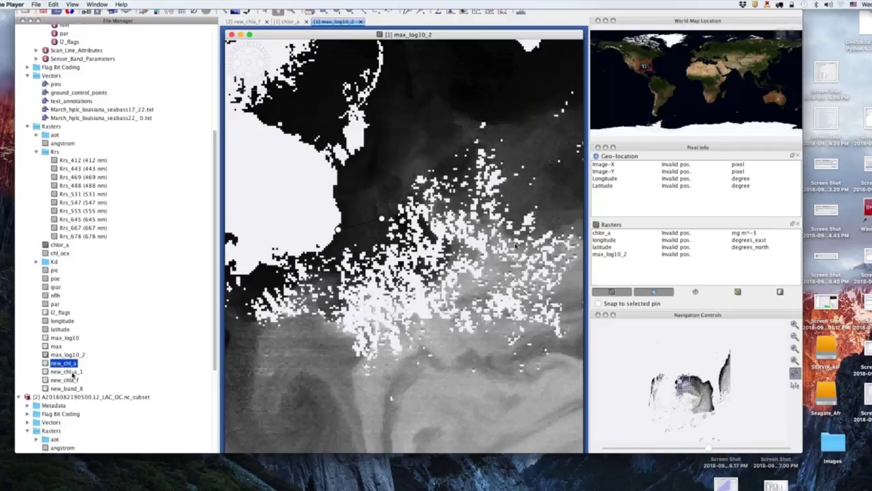
left_click(72, 372)
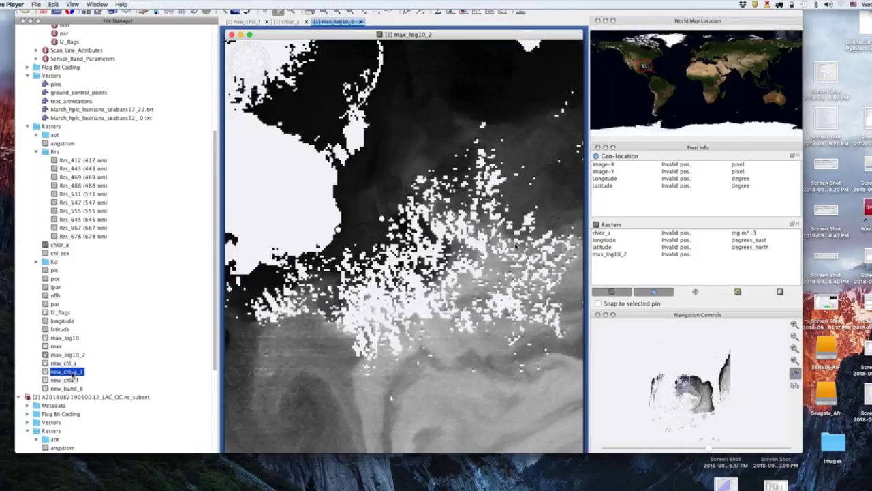
right_click(73, 373)
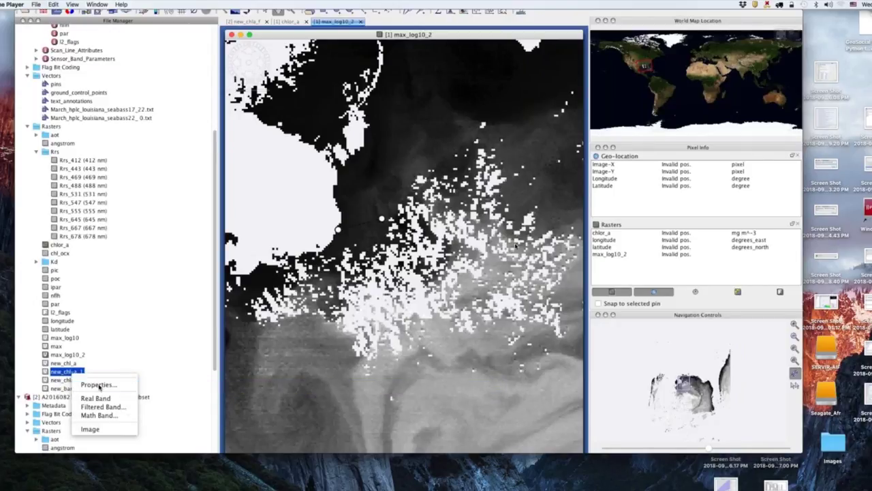
left_click(99, 386)
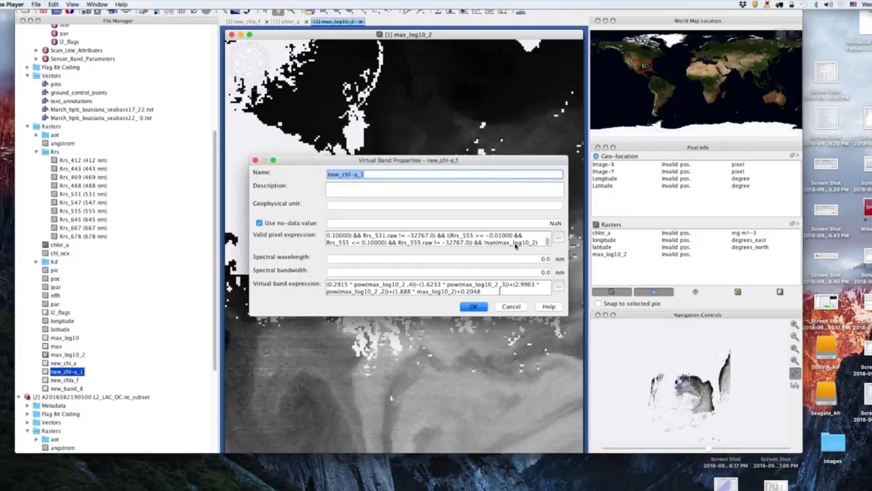
left_click(485, 291)
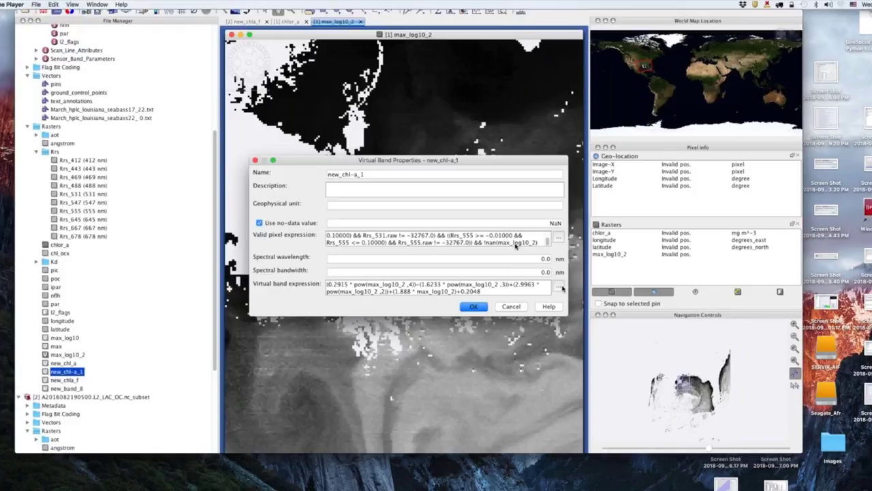
- Open the virtual band expression in the Expression Editor and examine the max_log10_2 variable in its fourth-power term
left_click(560, 288)
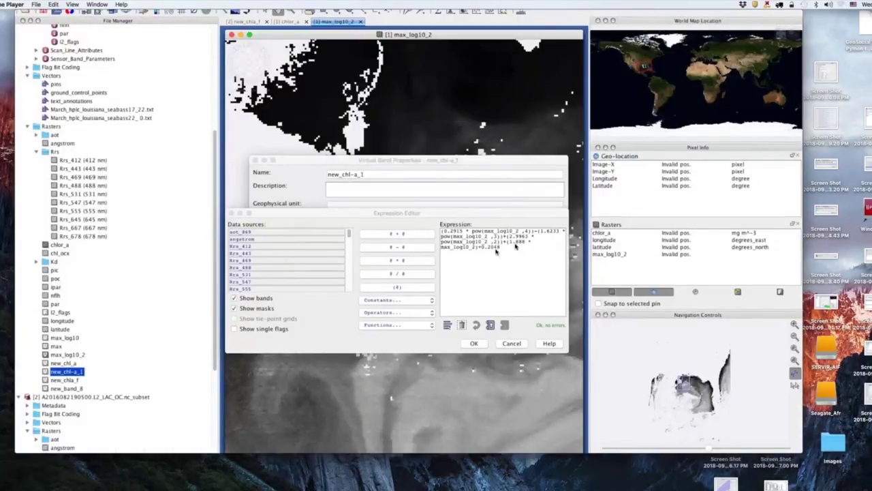
left_click_drag(484, 233, 494, 233)
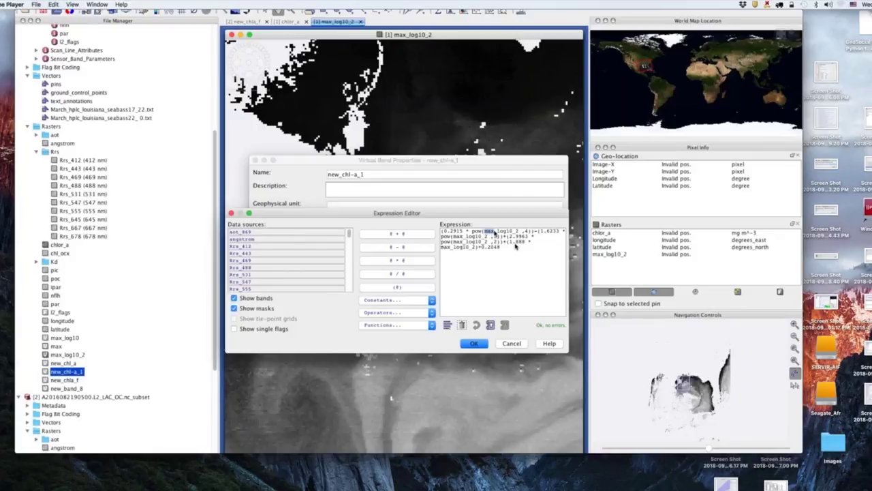
double_click(494, 233)
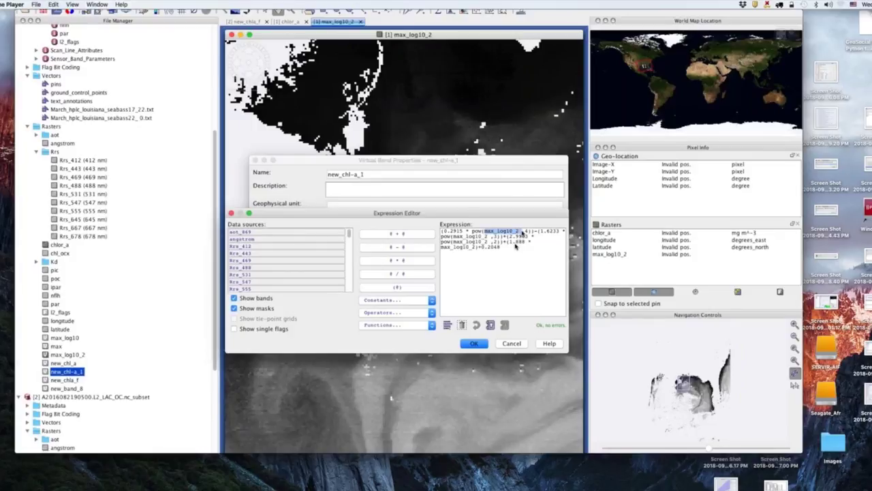
left_click(490, 234)
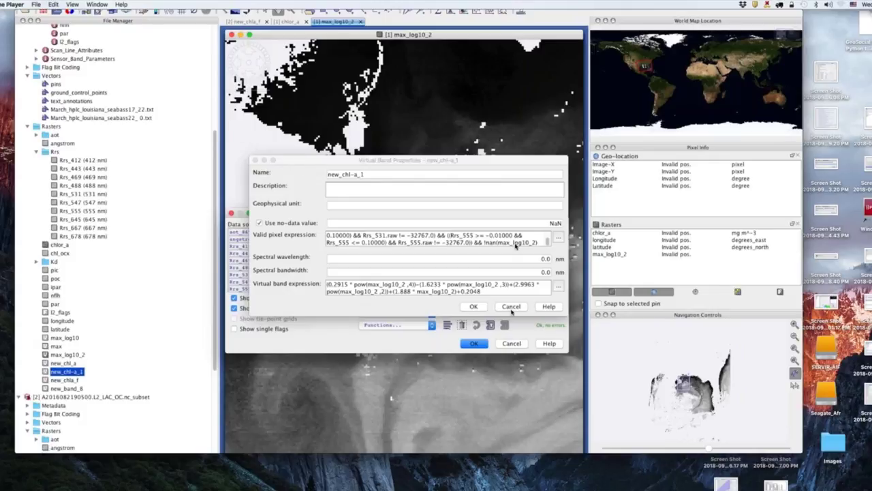
- Cancel the Expression Editor and the new_chl-a_1 band properties without applying anything
left_click(511, 343)
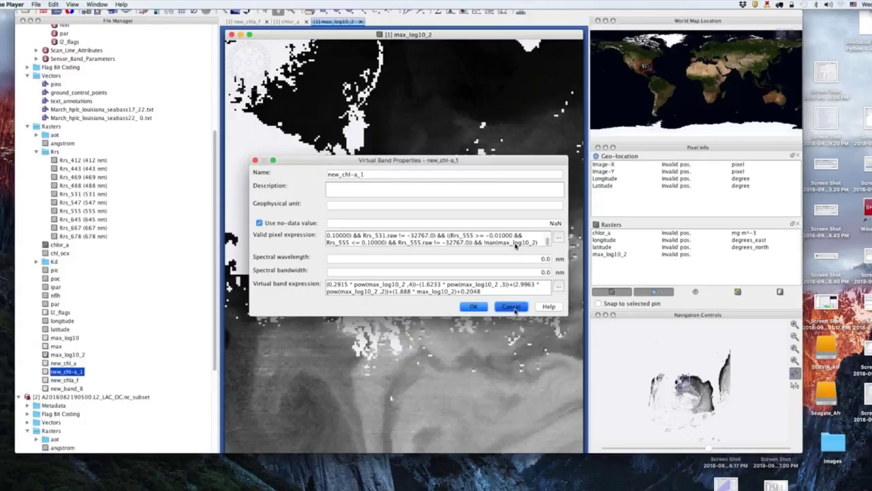
left_click(512, 306)
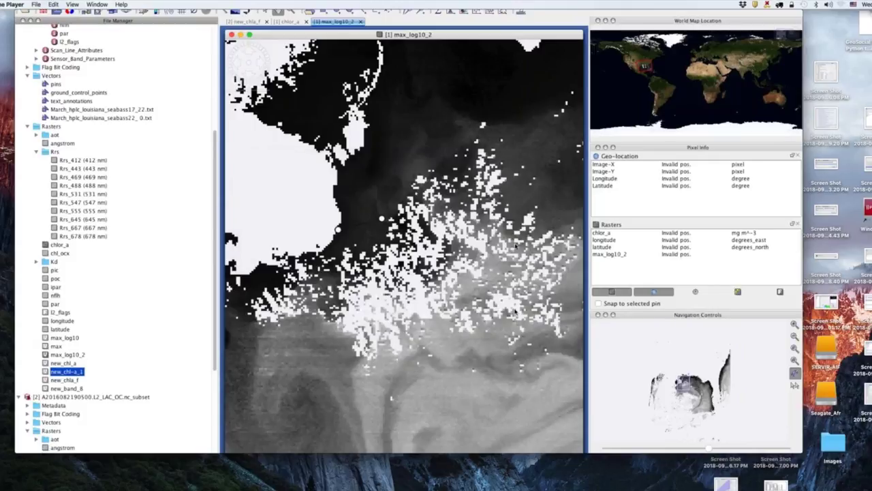
- Open the properties of the new_chla_f band and examine its virtual band expression
left_click(71, 383)
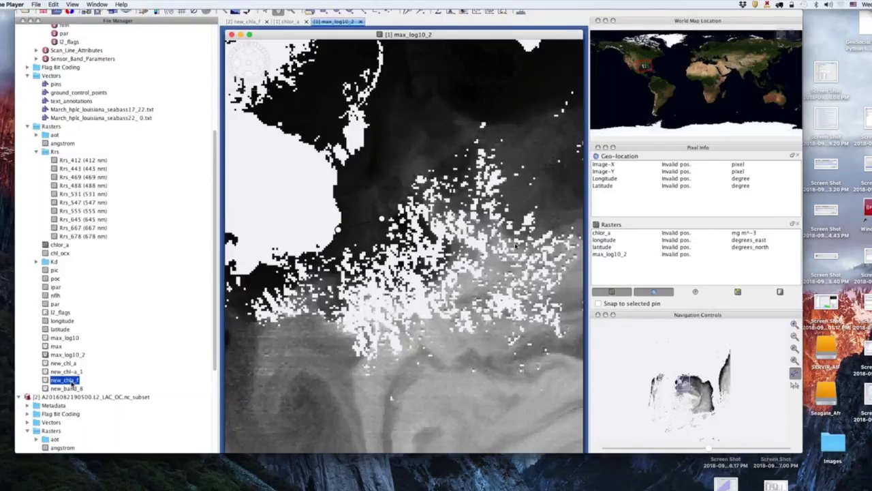
right_click(71, 385)
left_click(96, 395)
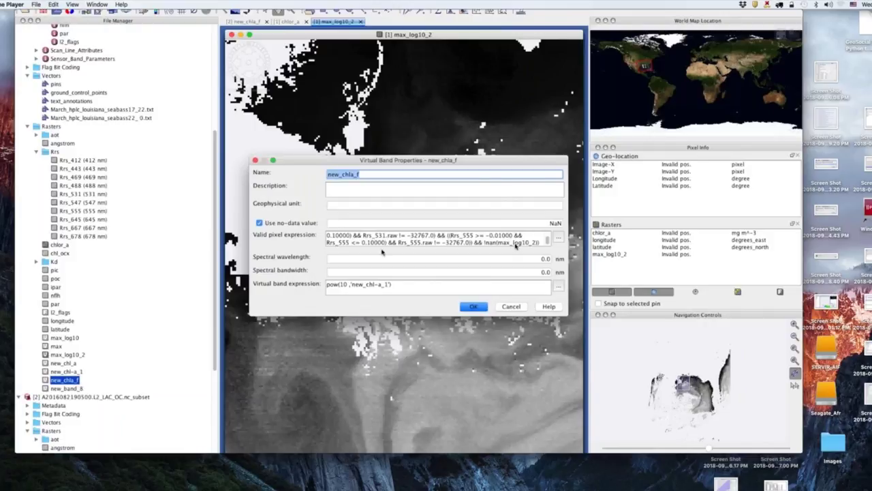
left_click(427, 284)
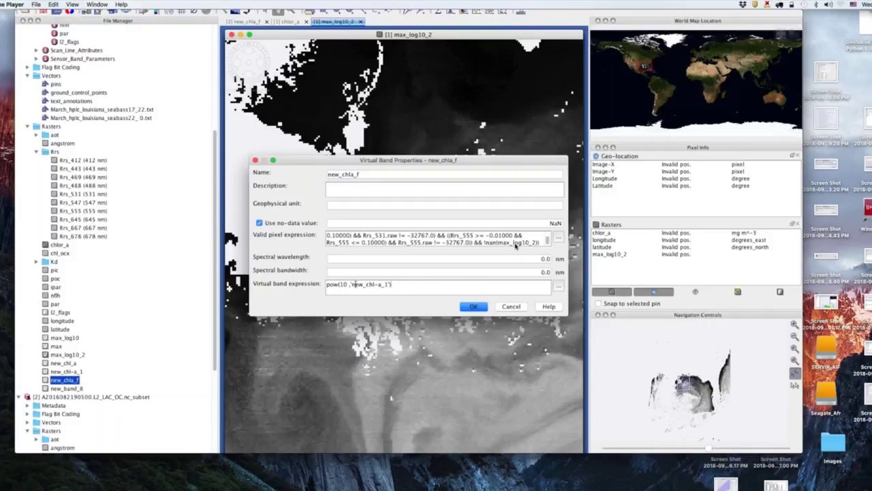
- Open new_chla_f's expression in the Expression Editor, examine the new_chl-a_1 exponent and the base 10, and accept both dialogs unedited
left_click(557, 286)
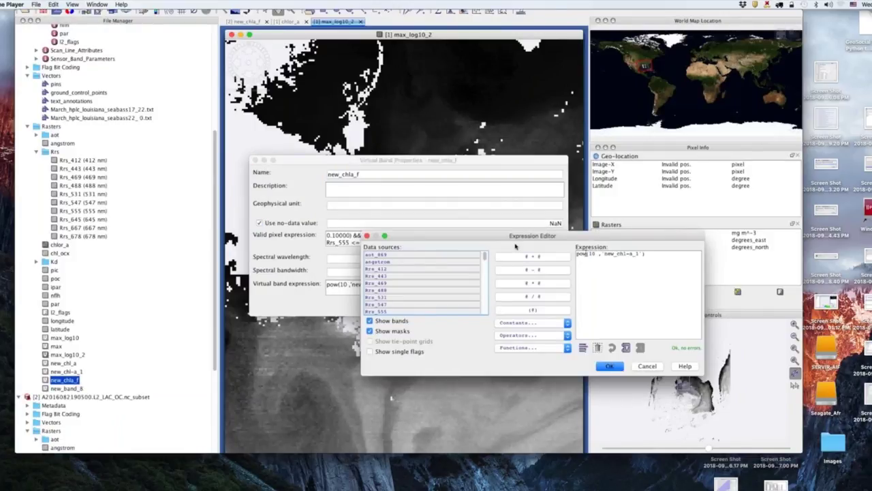
left_click_drag(601, 253, 639, 254)
double_click(591, 253)
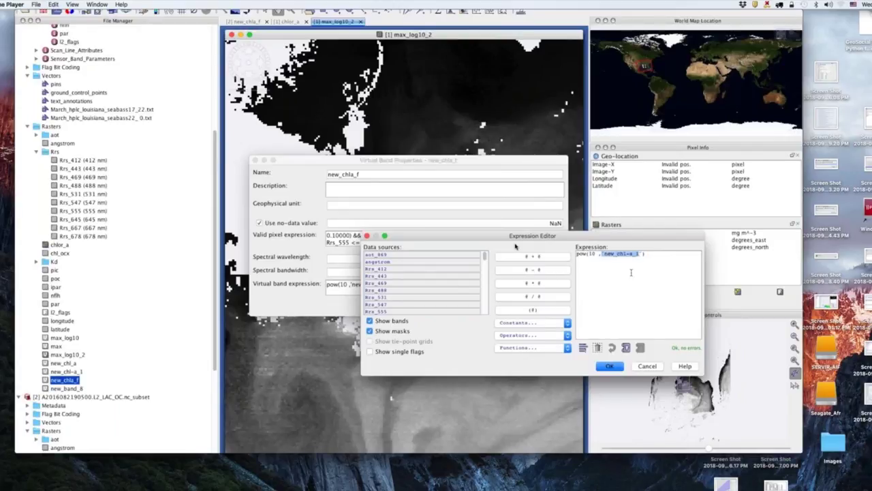
left_click(610, 366)
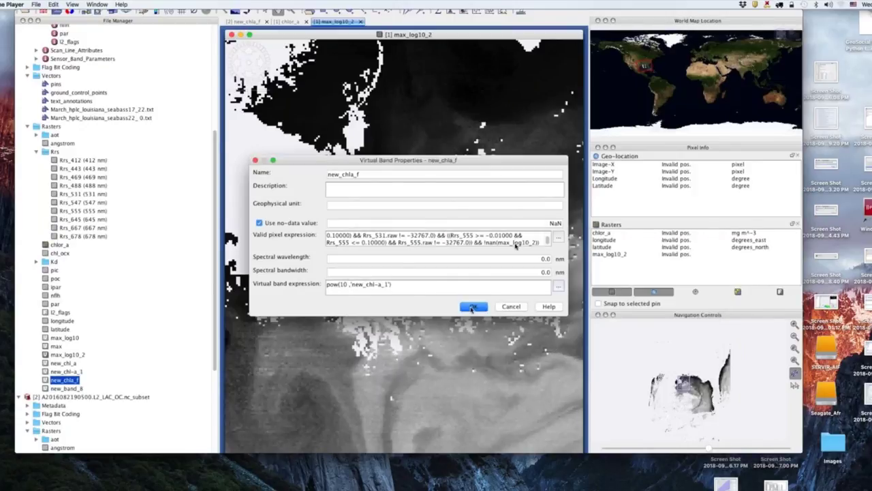
left_click(472, 307)
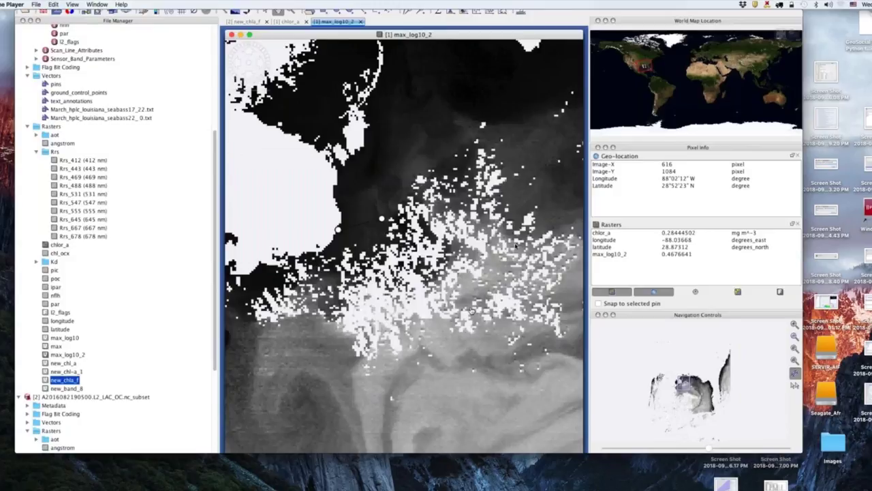